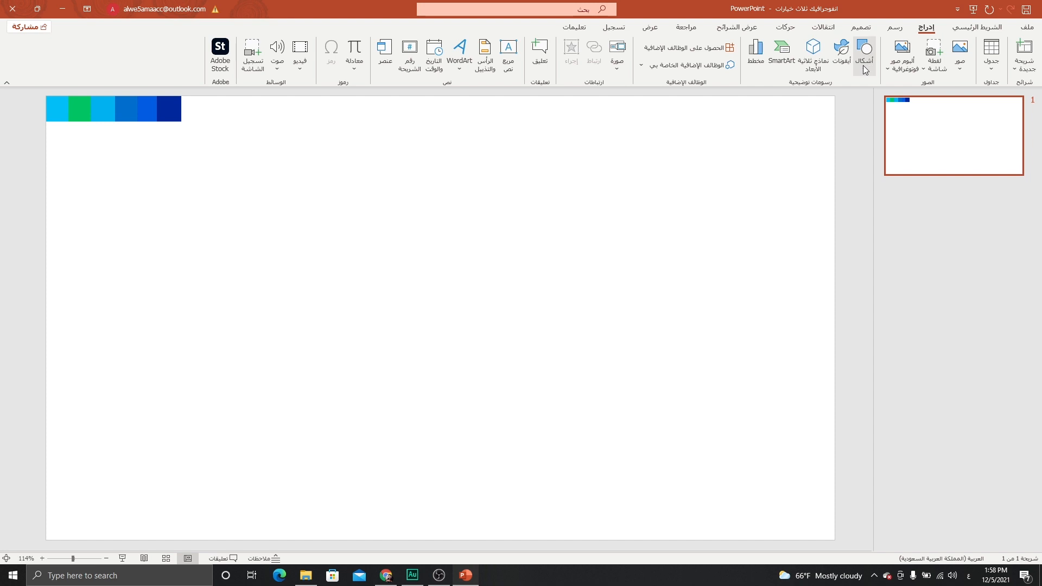
Step: Draw a rectangle about 3.75" high and 13.33" wide across the lower half of the slide and remove its outline
left_click(837, 98)
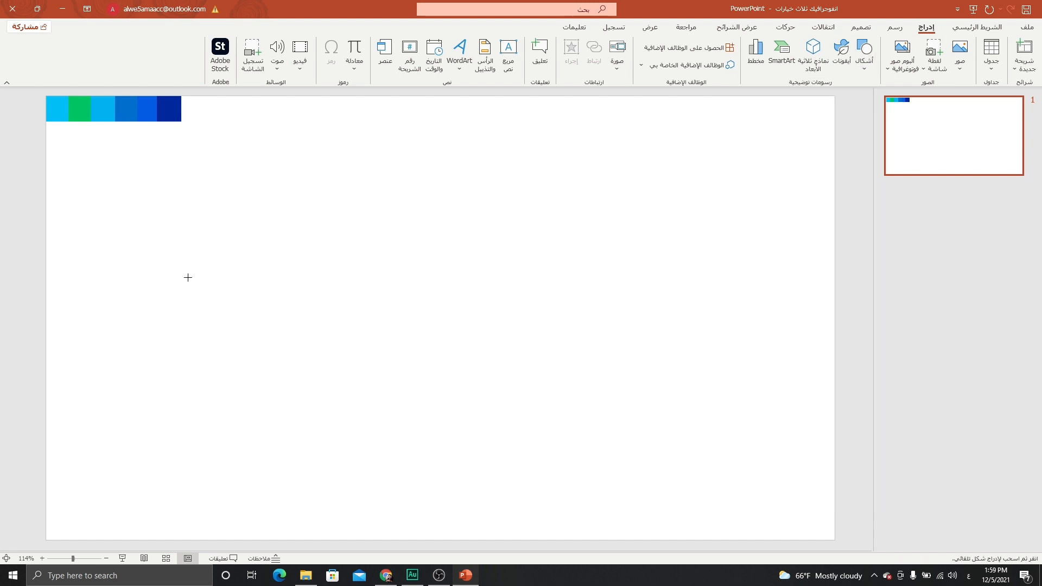
mouse_move(46, 316)
left_mouse_down()
mouse_move(347, 412)
mouse_move(740, 493)
mouse_move(834, 539)
left_mouse_up()
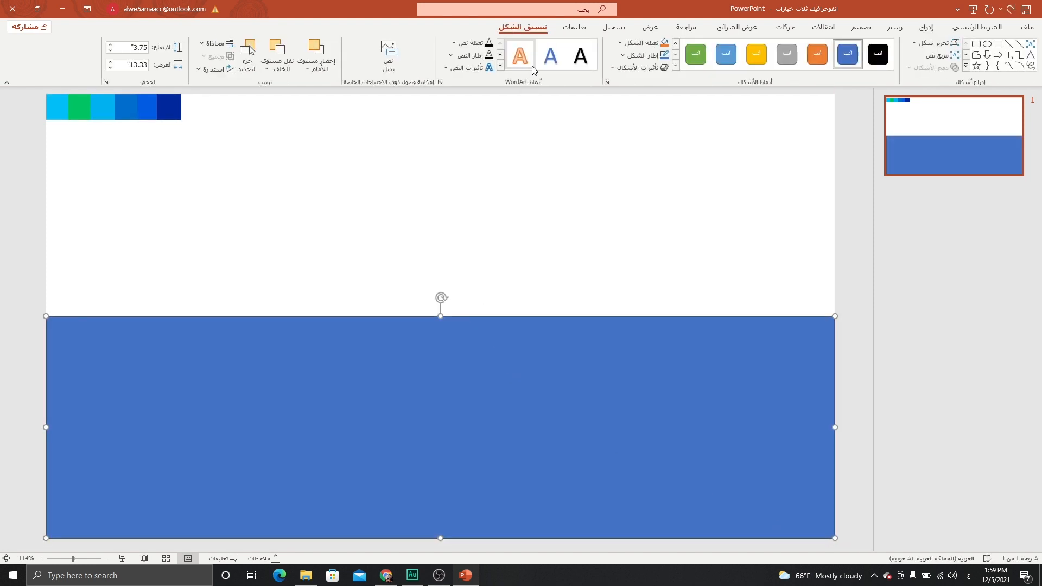
left_click(639, 57)
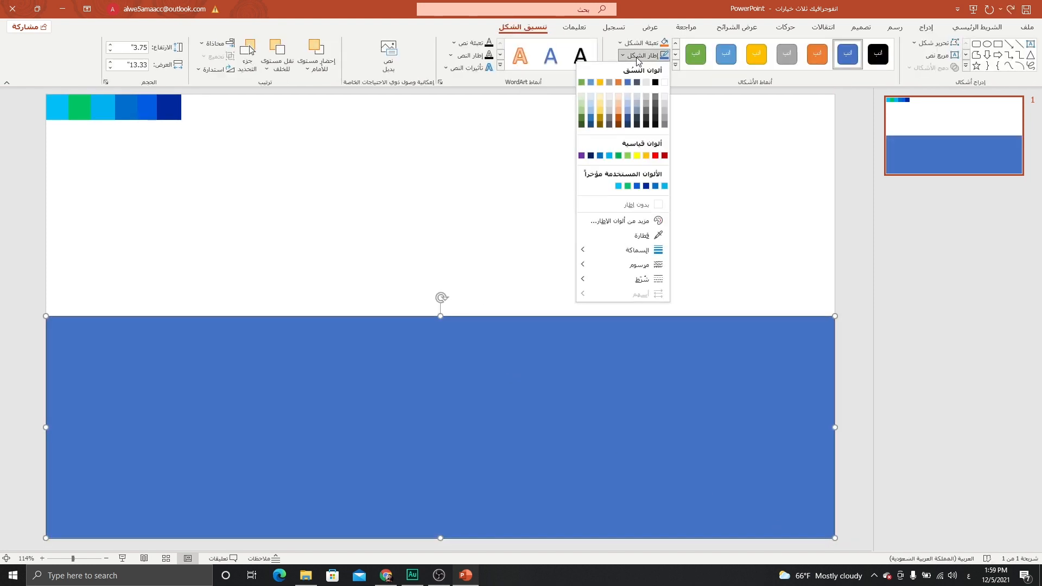
left_click(638, 205)
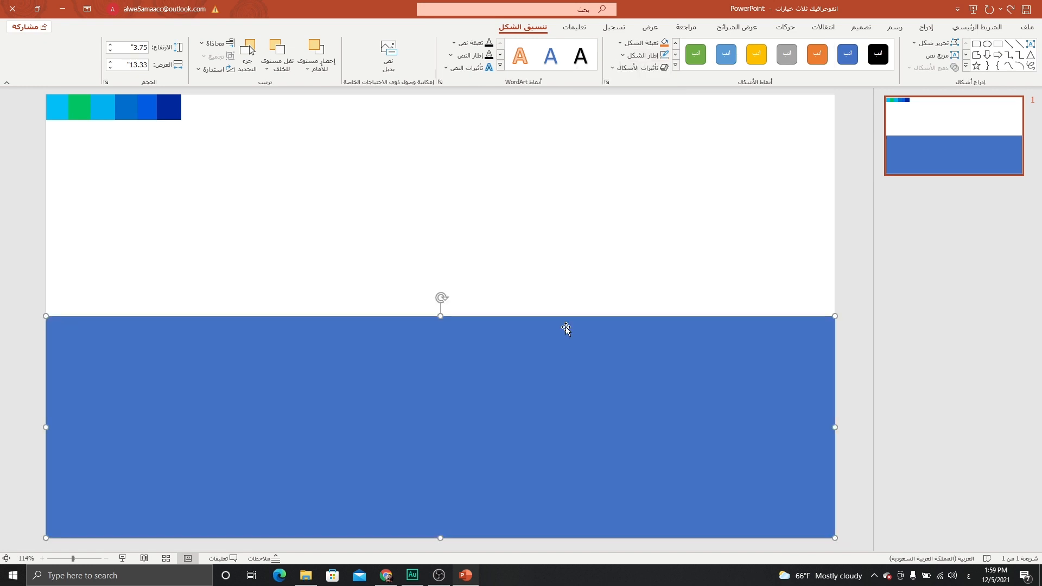
Step: Give the rectangle a gradient fill reduced to two stops, one at 0% and one at 100%
right_click(566, 348)
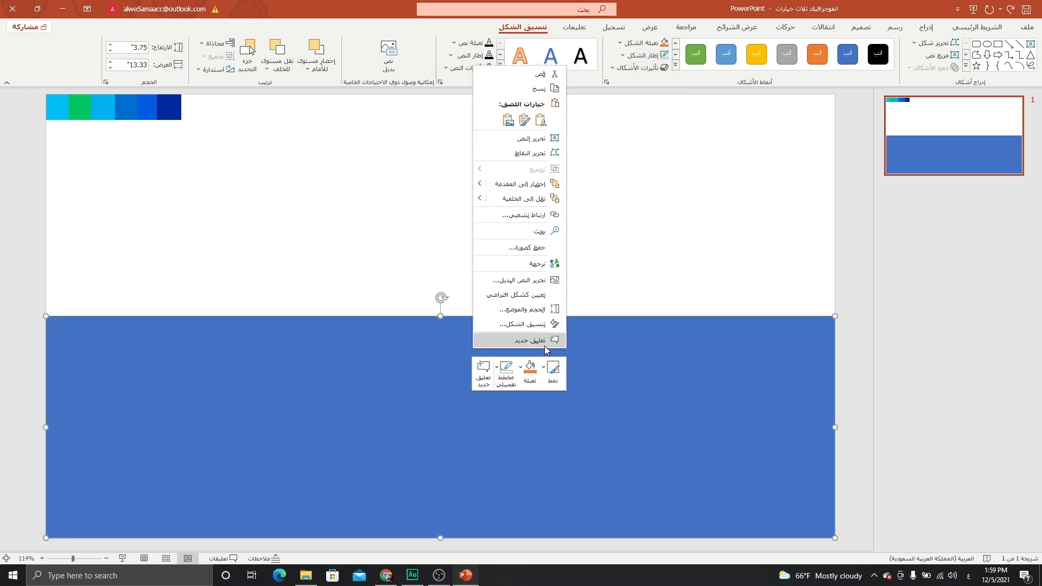
left_click(518, 323)
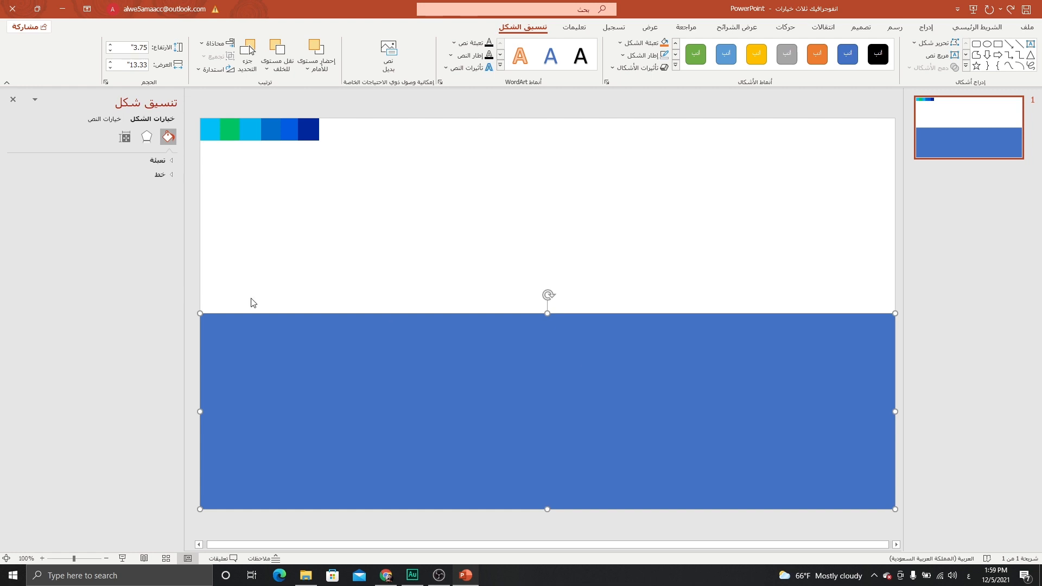
left_click(171, 160)
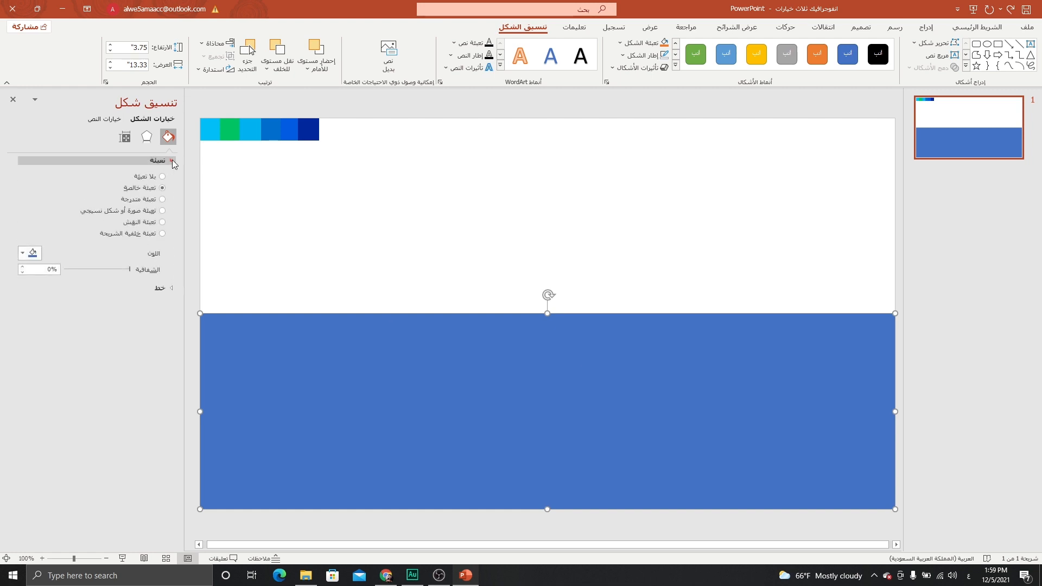
left_click(140, 202)
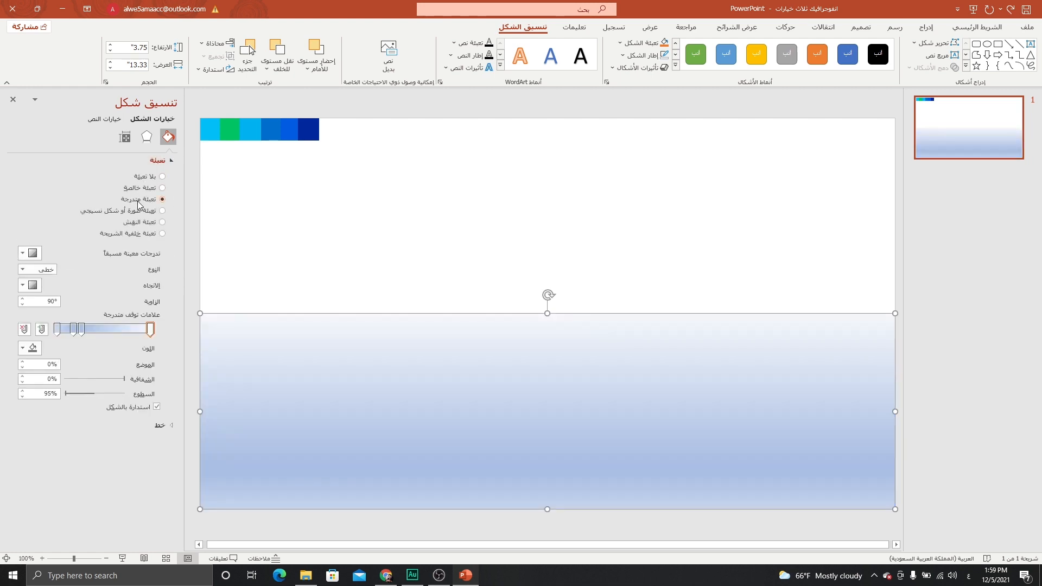
left_click(24, 329)
left_click(24, 329)
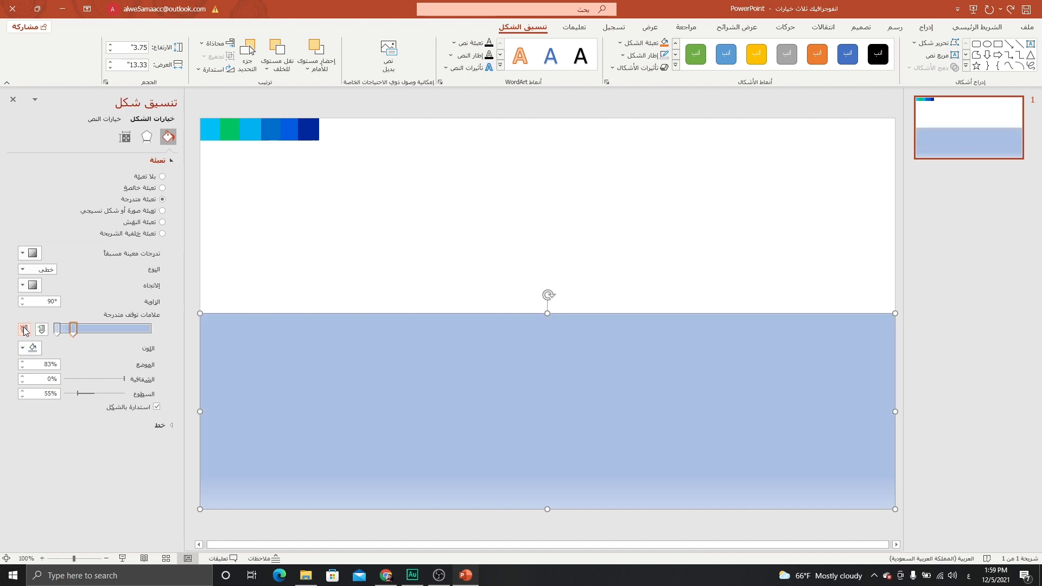
left_click_drag(74, 329, 152, 331)
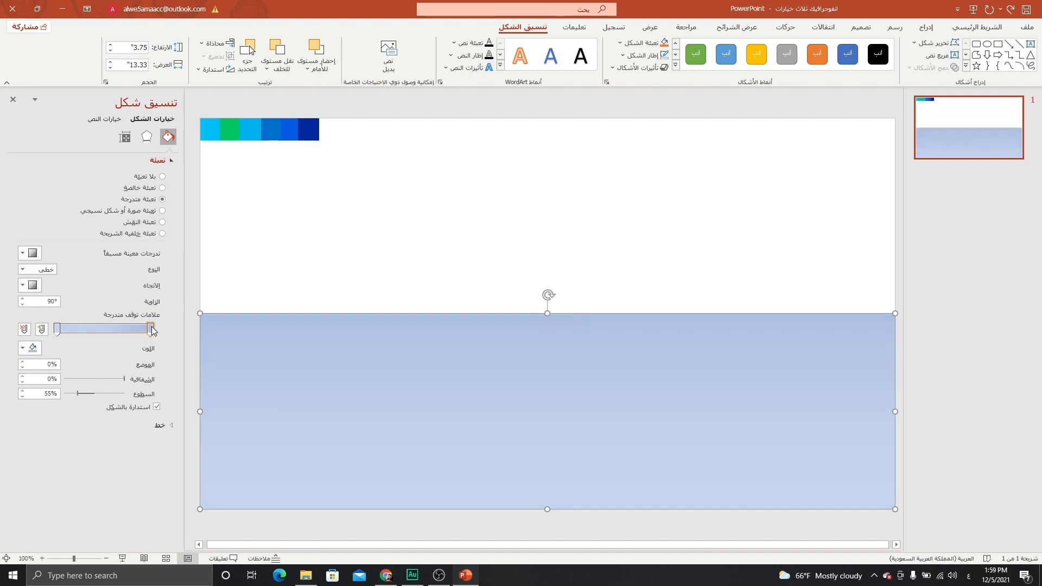
Step: Sample green for the 0% stop and light blue for the 100% stop from the slide's swatches, with the gradient angle at 180°
left_click(27, 348)
left_click(71, 509)
left_click(229, 130)
left_click(24, 348)
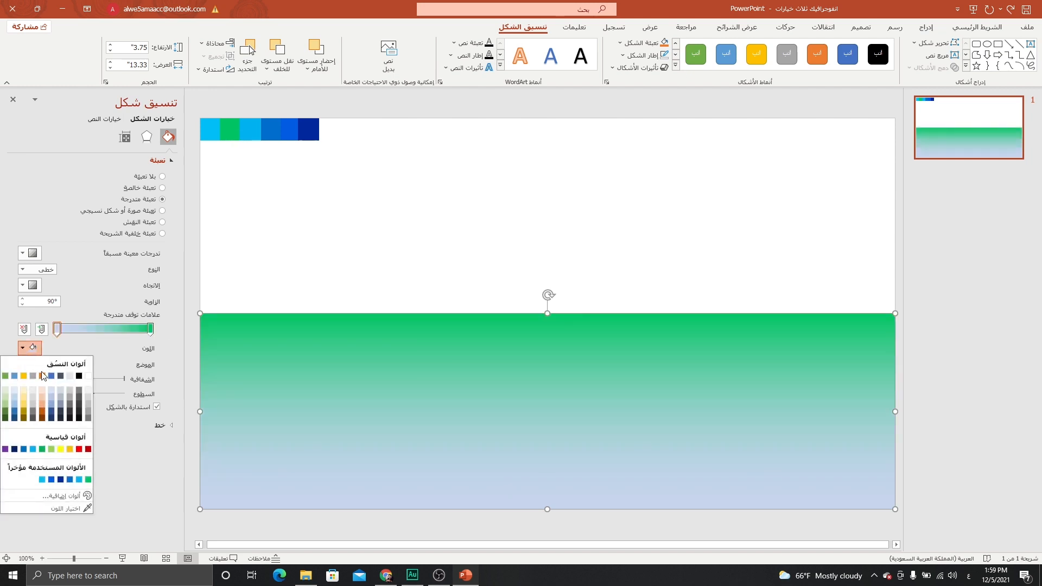
left_click(88, 508)
left_click(214, 126)
left_click(23, 285)
left_click(19, 309)
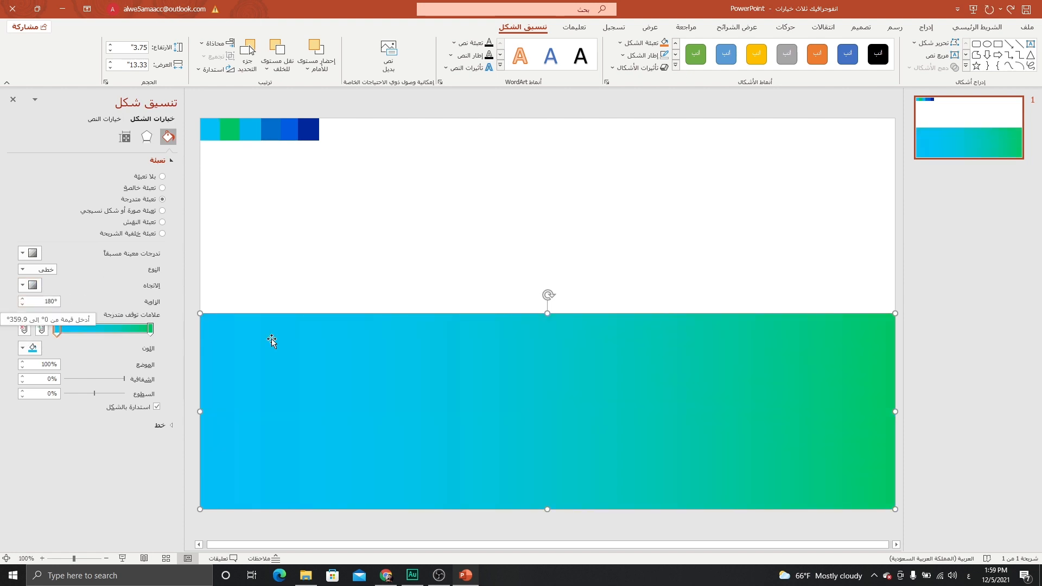
Step: Draw a rounded rectangle about 3.62" high and 2.64" wide overlapping the gradient band's upper edge, and reduce its corner rounding
left_click(925, 27)
left_click(864, 66)
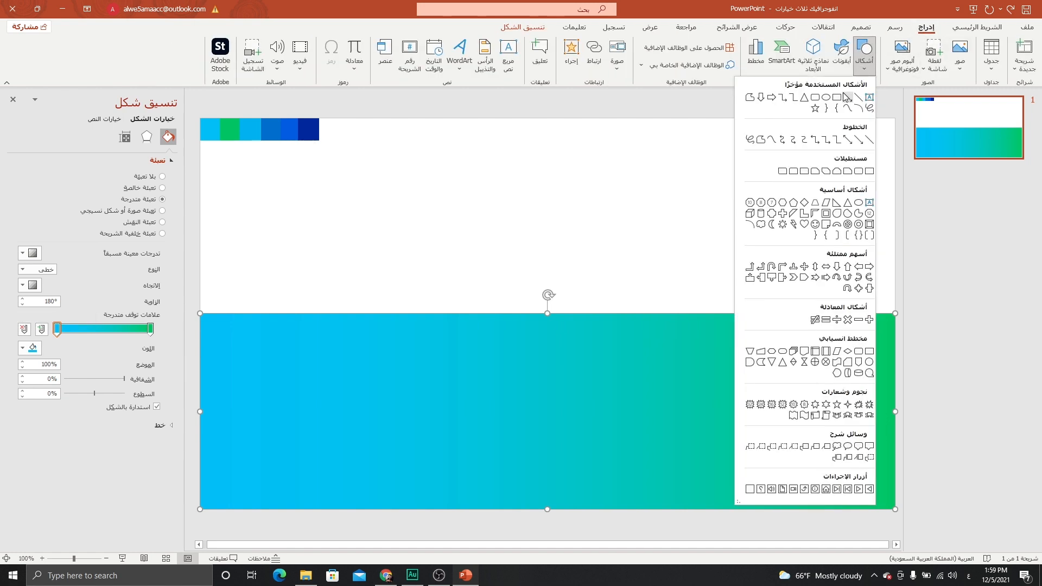
left_click(815, 98)
mouse_move(319, 198)
left_mouse_down()
mouse_move(400, 295)
mouse_move(428, 351)
mouse_move(457, 354)
mouse_move(457, 387)
left_mouse_up()
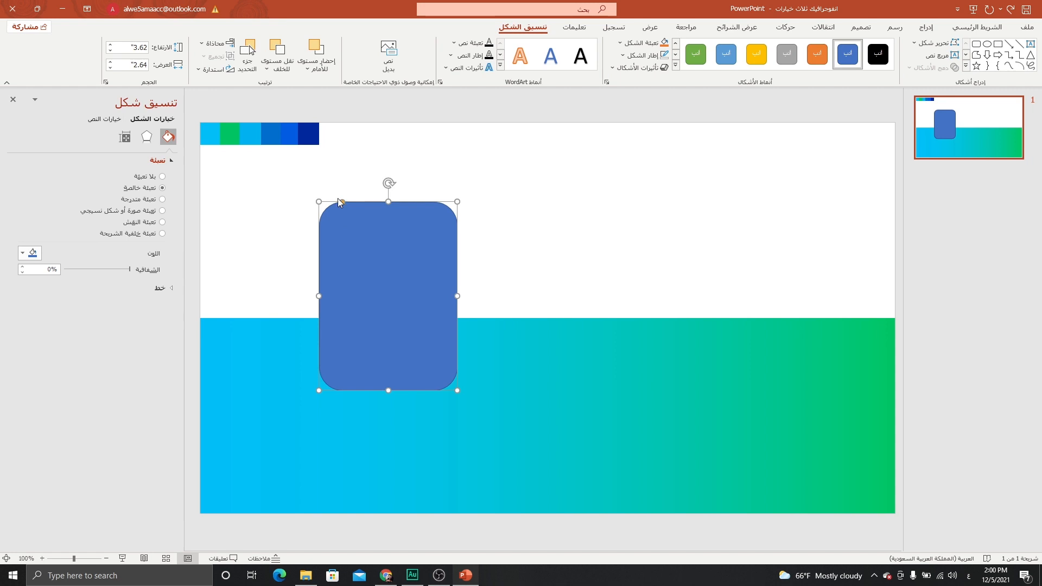
left_click_drag(342, 203, 329, 198)
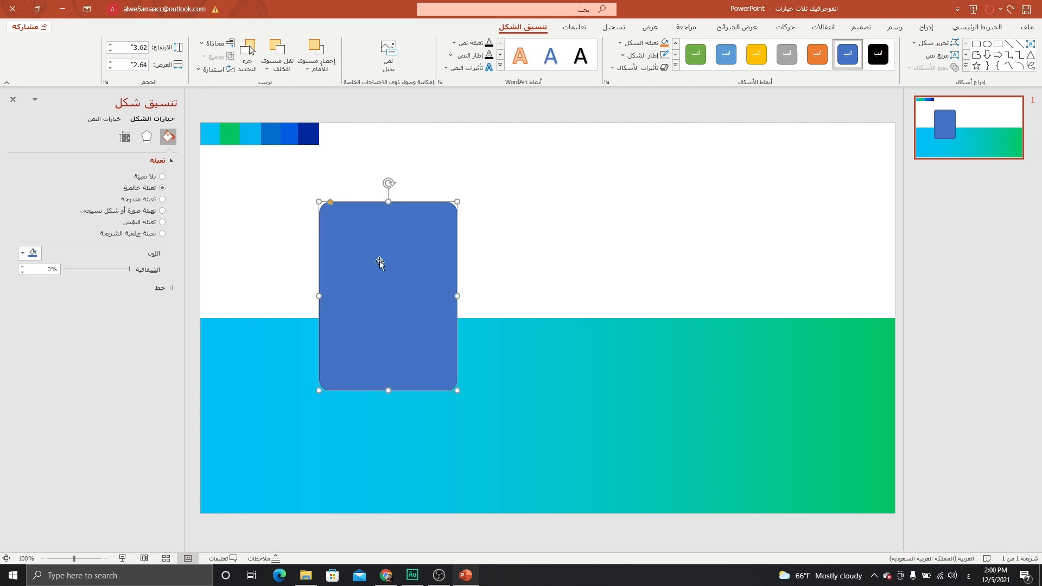
Step: Remove the rounded card's outline and give it a gradient fill from light grey at 0% to white at 100%
left_click(653, 56)
left_click(636, 202)
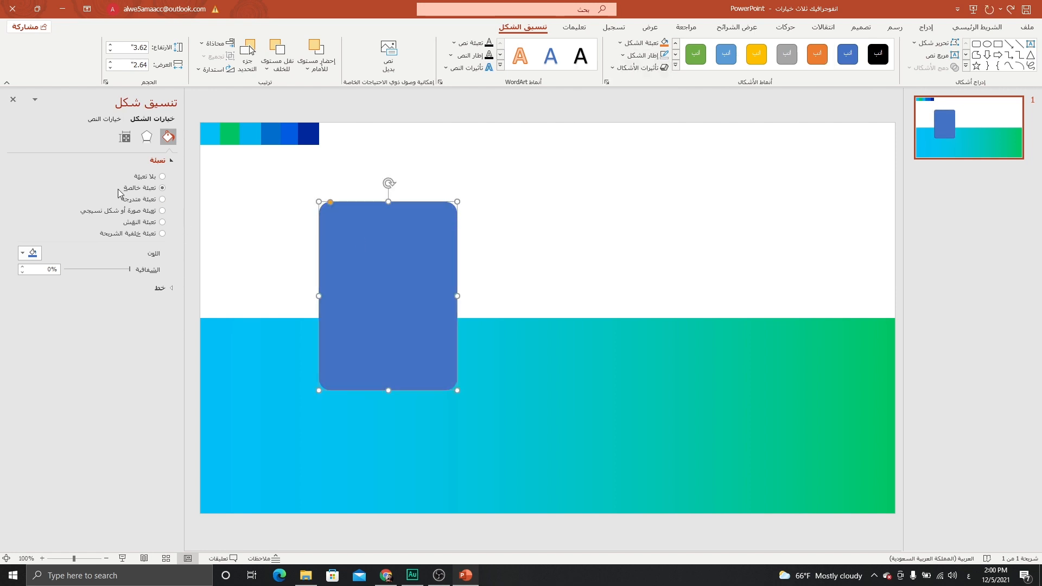
left_click(162, 199)
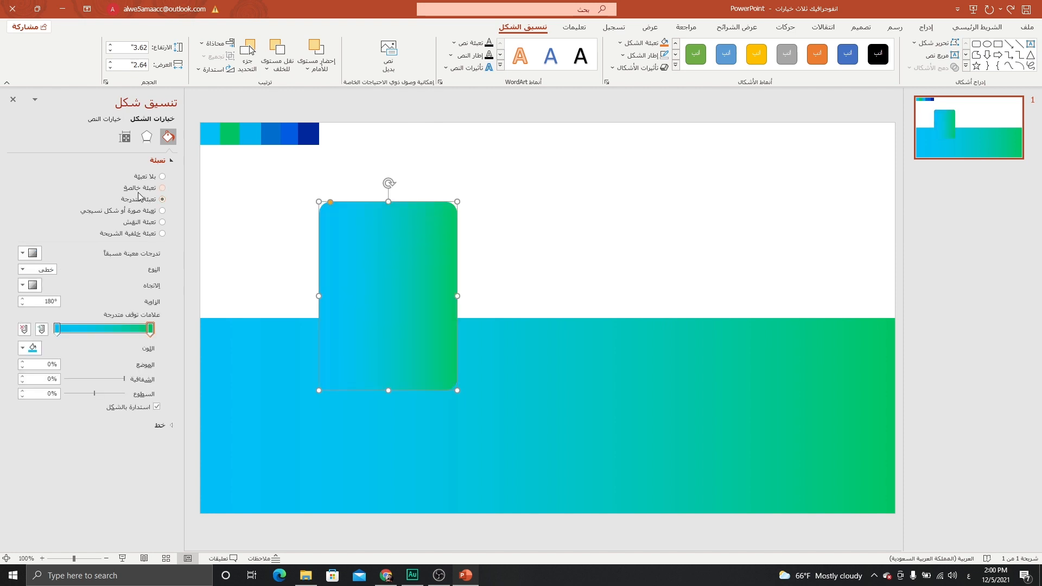
left_click(151, 330)
left_click(28, 347)
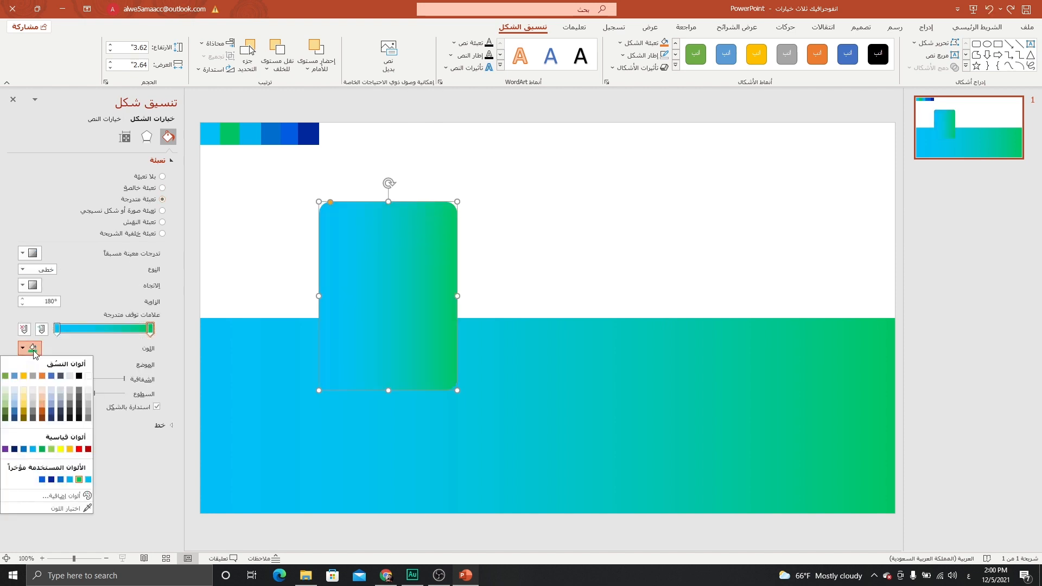
left_click(89, 391)
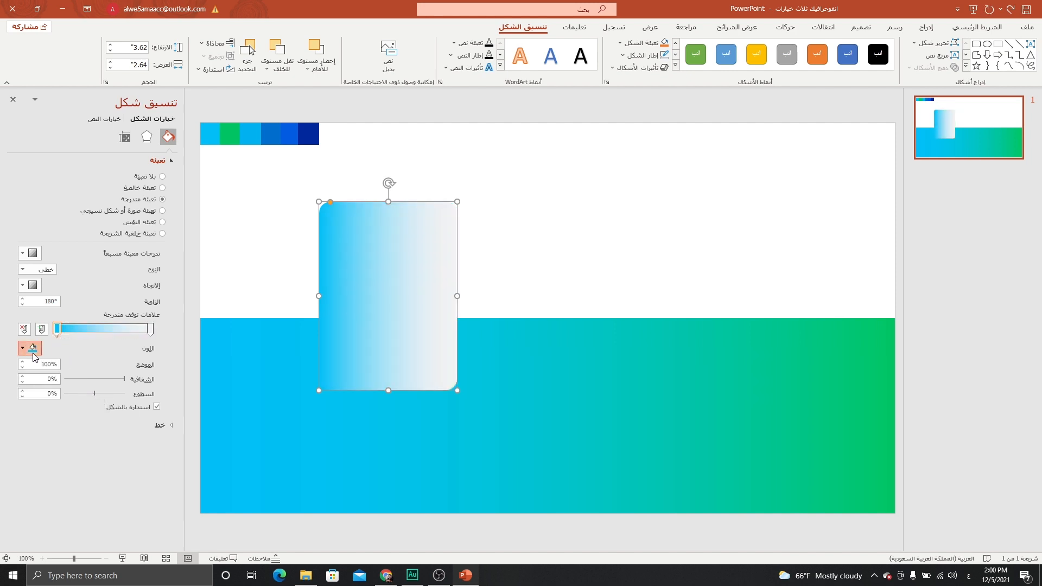
left_click(33, 352)
left_click(90, 379)
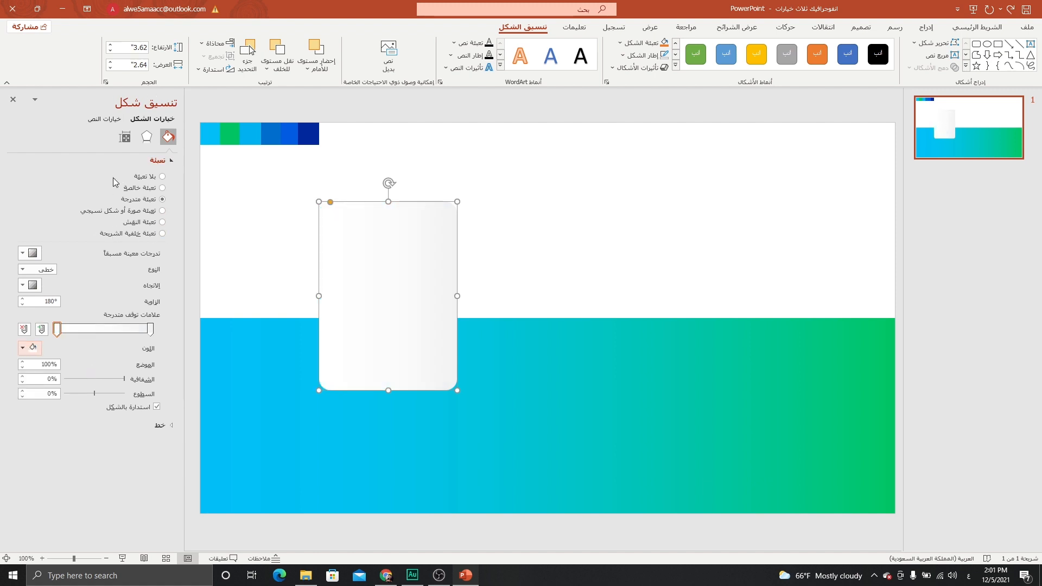
Step: Add an outer bottom-left offset shadow to the card with 41% transparency and 11 pt blur
left_click(147, 137)
left_click(170, 163)
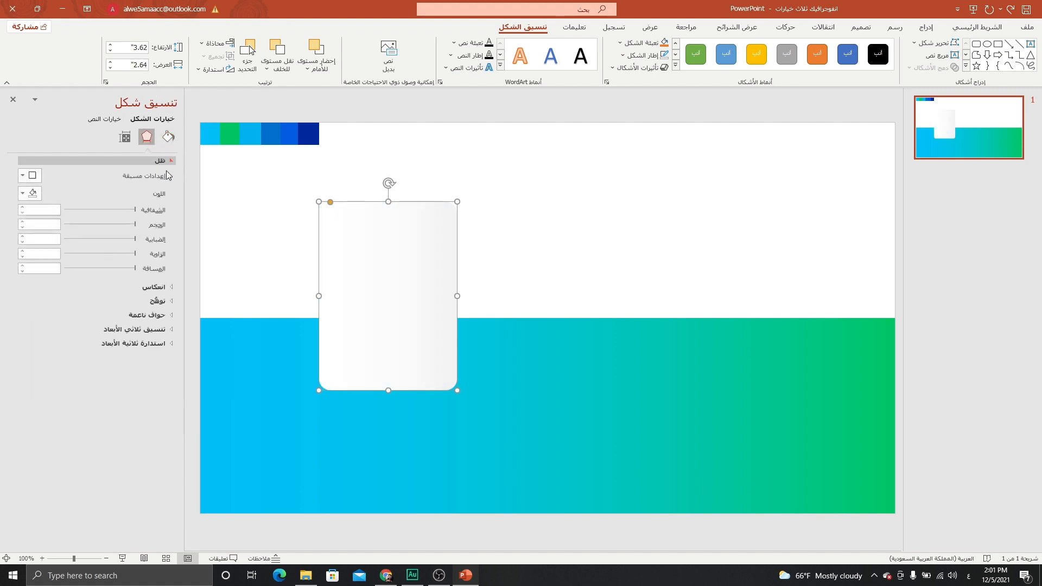
left_click(27, 176)
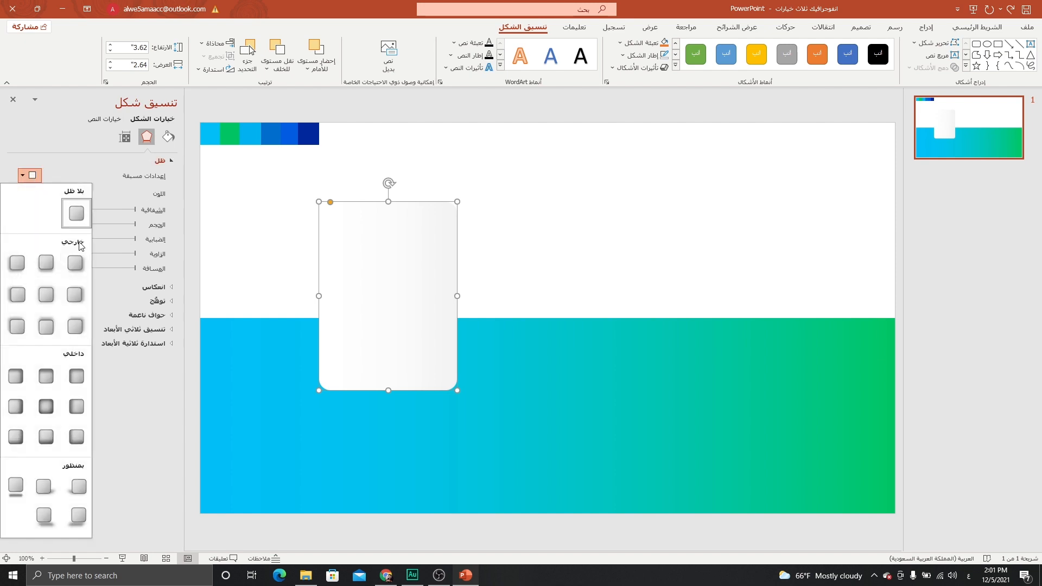
left_click(16, 268)
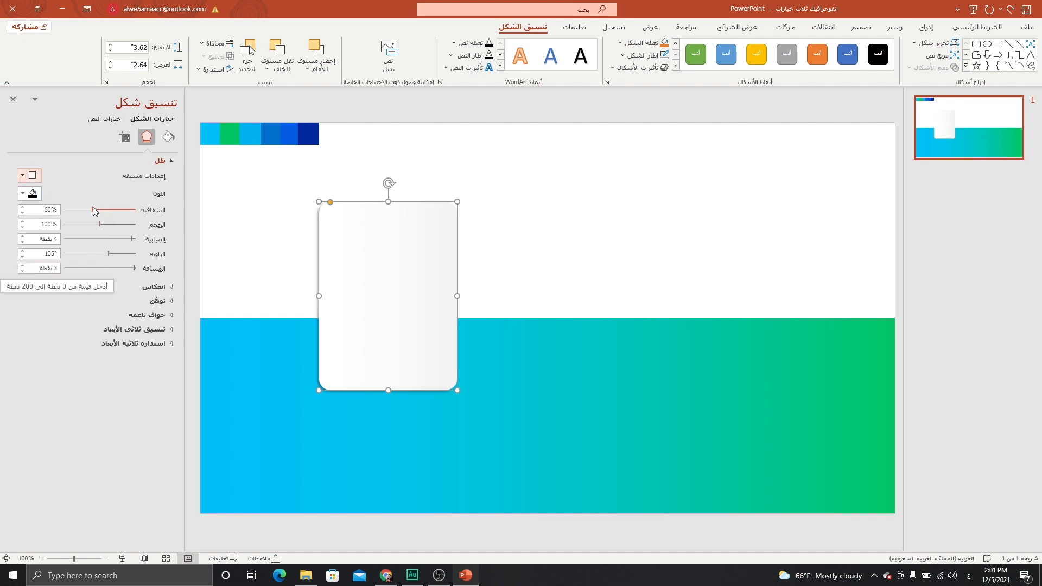
left_click_drag(92, 207, 125, 238)
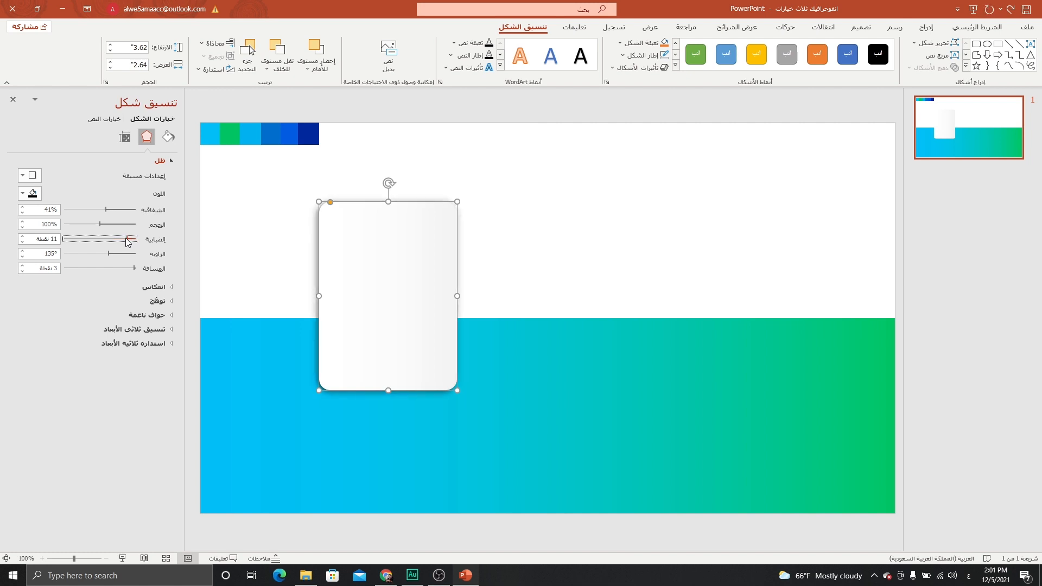
Step: Duplicate the card slightly to its right and remove the copy's shadow and fill
left_click_drag(373, 239, 407, 242)
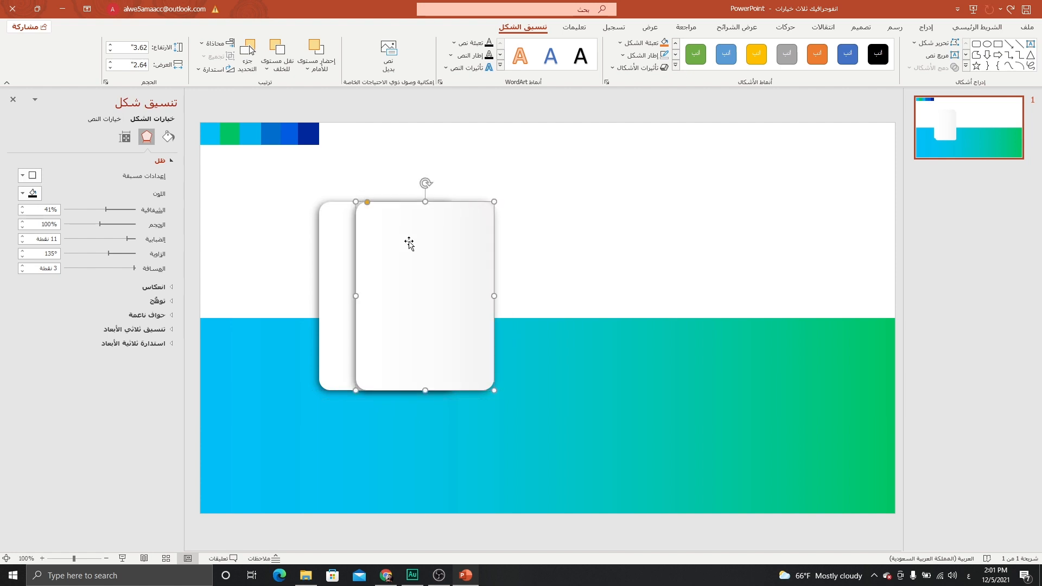
left_click(22, 176)
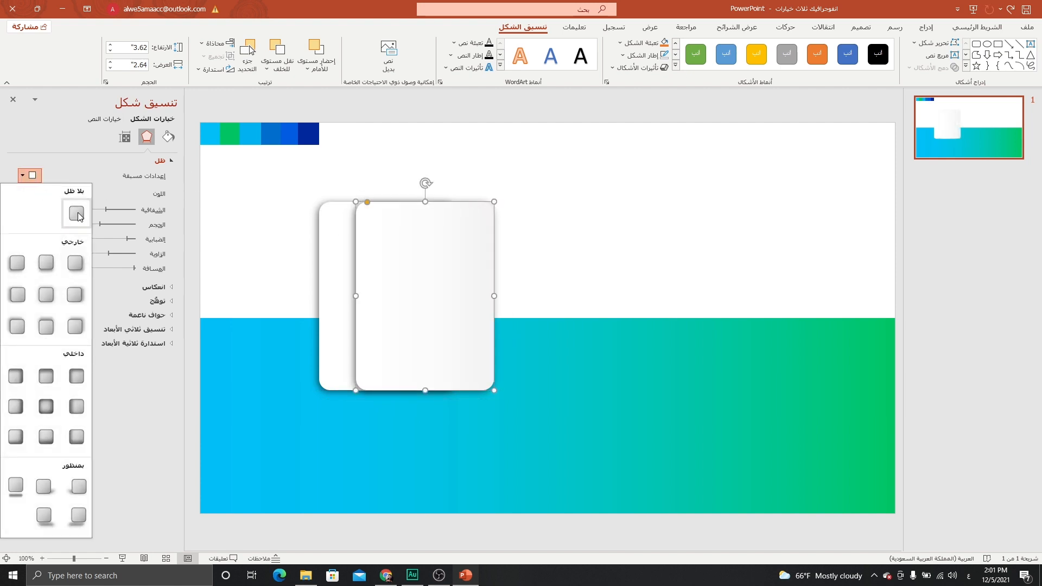
left_click(76, 214)
left_click(168, 137)
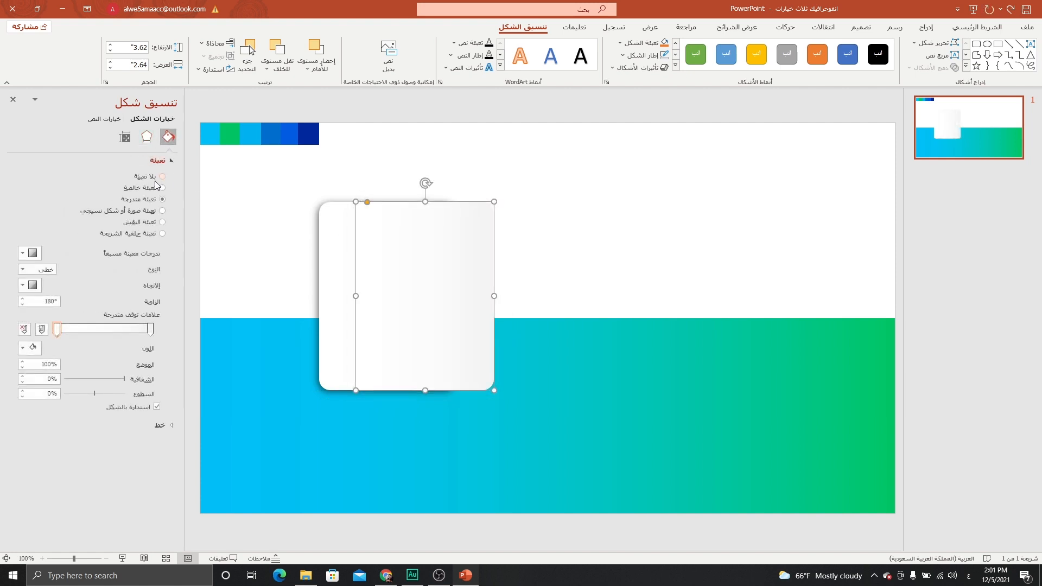
left_click(160, 177)
Step: Give the copy a gradient outline reduced to two stops, one at 0% and one at 100%
left_click(171, 254)
left_click(147, 290)
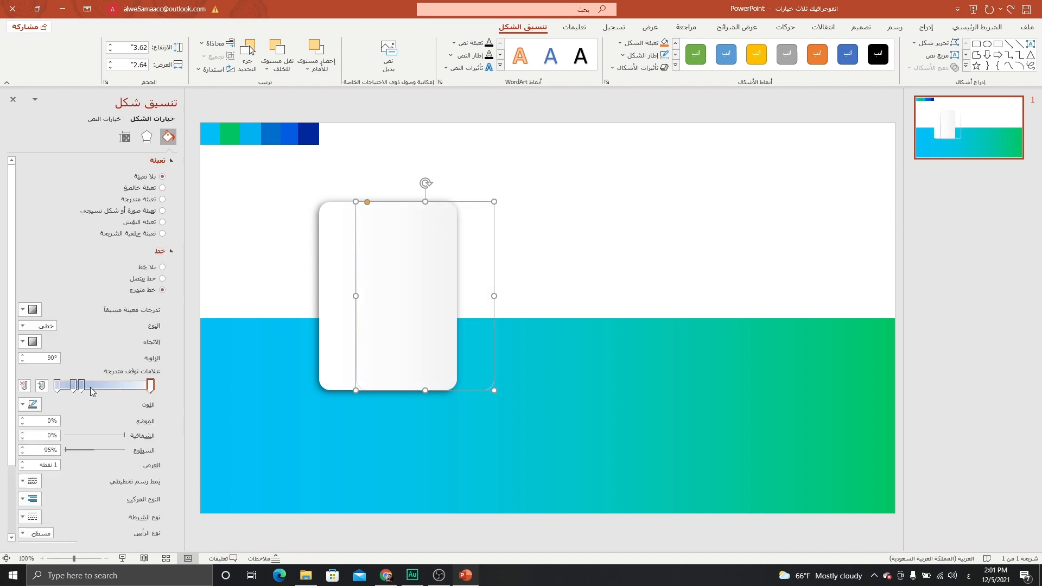
left_click(24, 385)
left_click(24, 386)
left_click_drag(74, 389, 150, 387)
Step: Color the outline's 0% stop navy and its 100% stop bright blue, sampled from the slide's swatches
left_click(24, 404)
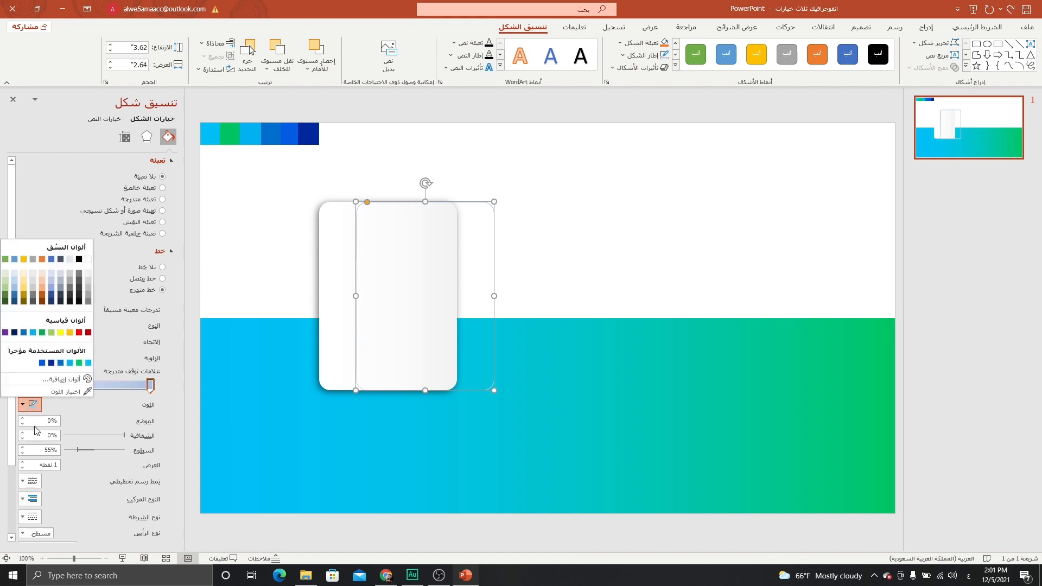
left_click(64, 391)
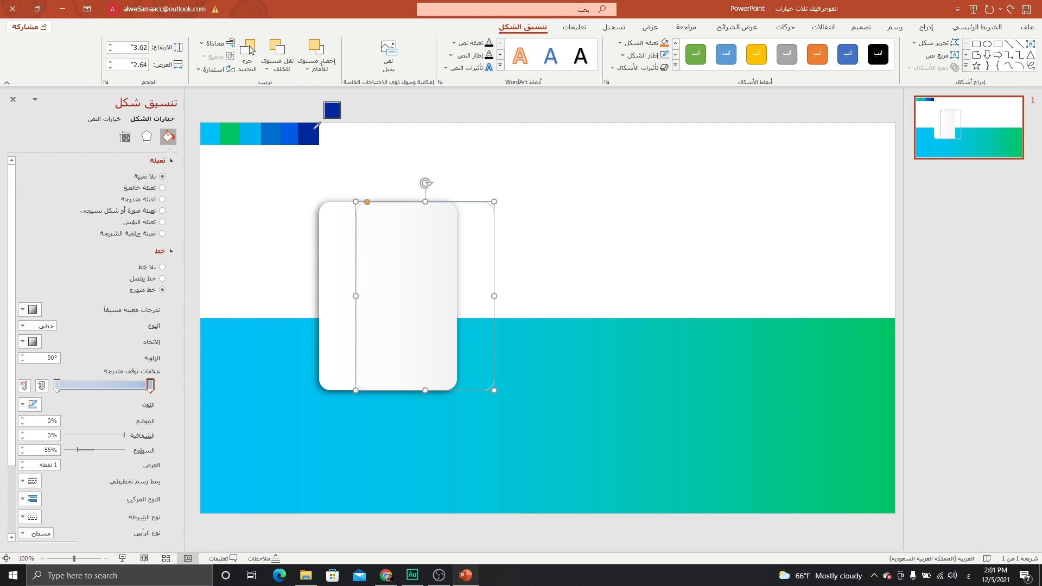
left_click(315, 128)
left_click(56, 386)
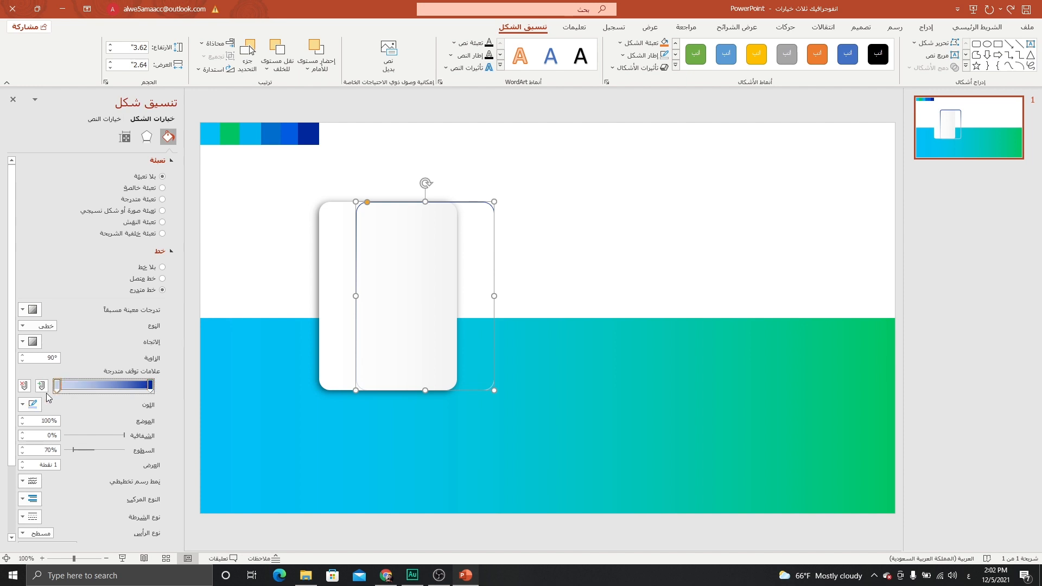
left_click(24, 404)
left_click(132, 361)
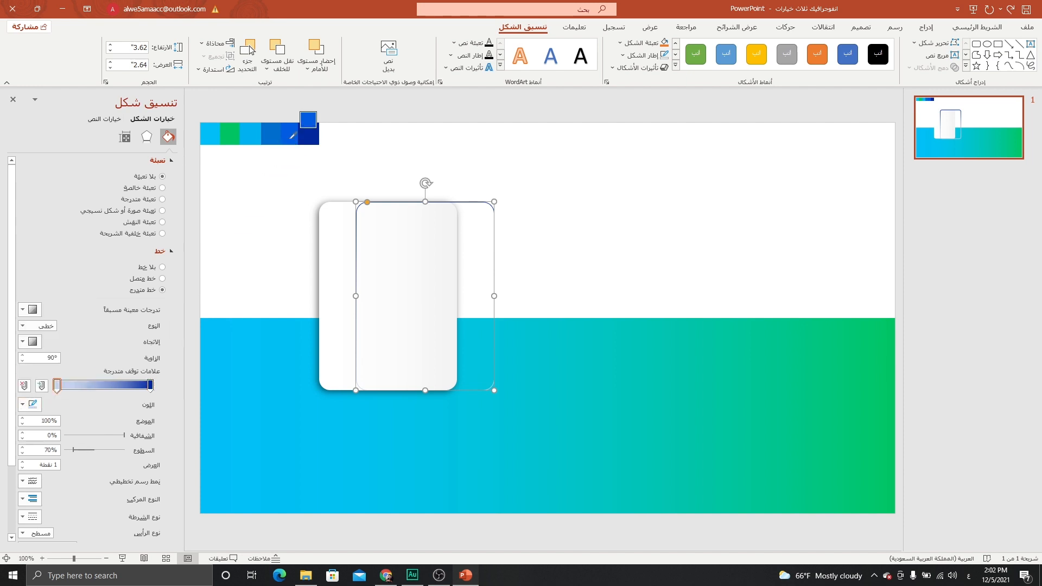
left_click(290, 133)
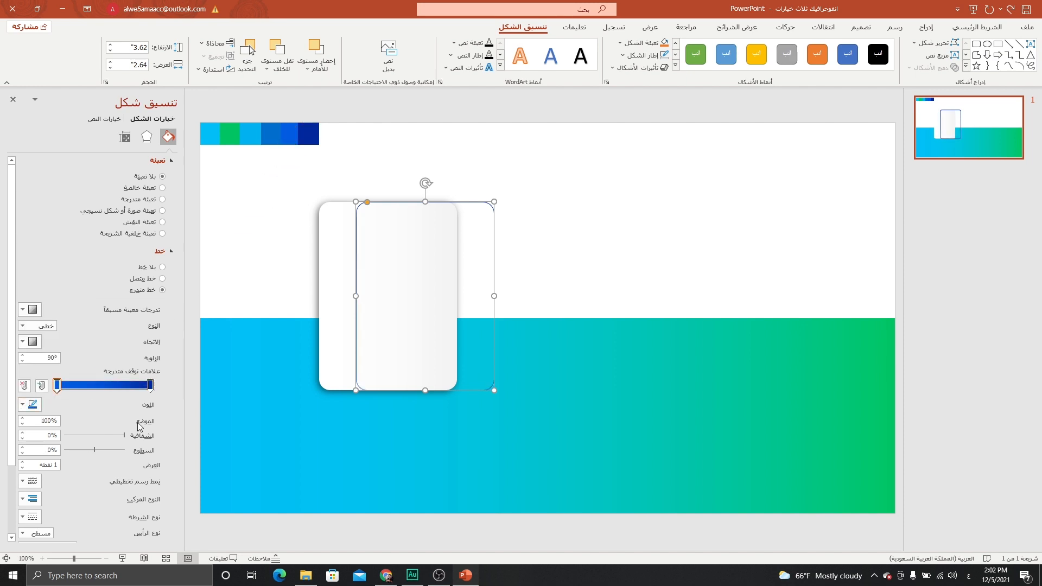
Step: Set the copy's gradient outline width to 6 pt
left_click(22, 463)
left_click(23, 463)
left_click(23, 463)
left_click(23, 463)
left_click(22, 463)
left_click(23, 463)
left_click(22, 463)
Step: Set the outline's gradient angle to 180°, and shrink the frame to about 3.28" by 2.4", centred on the white card
left_click(22, 342)
left_click(12, 361)
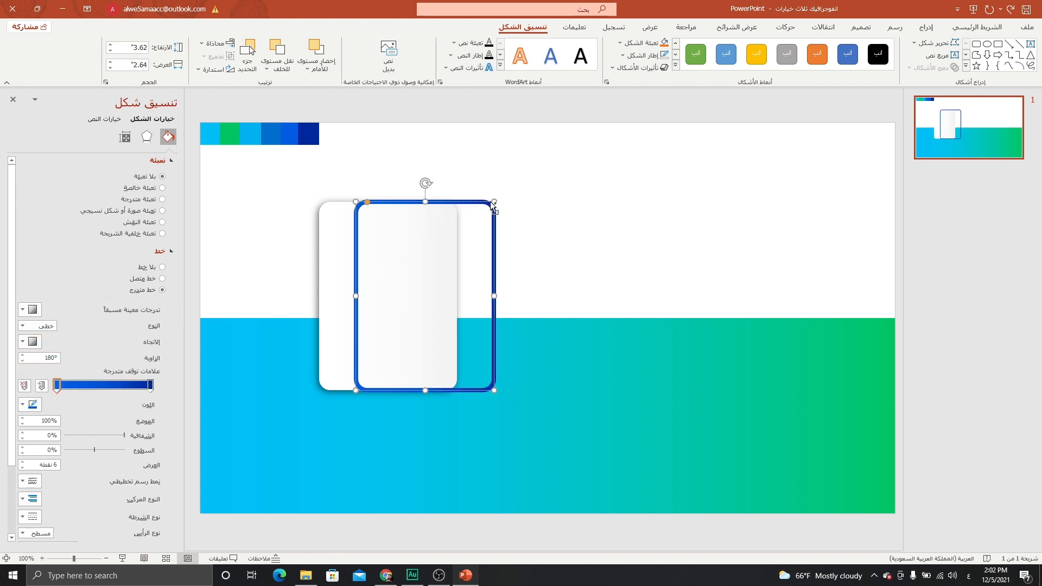
left_click_drag(492, 204, 441, 213)
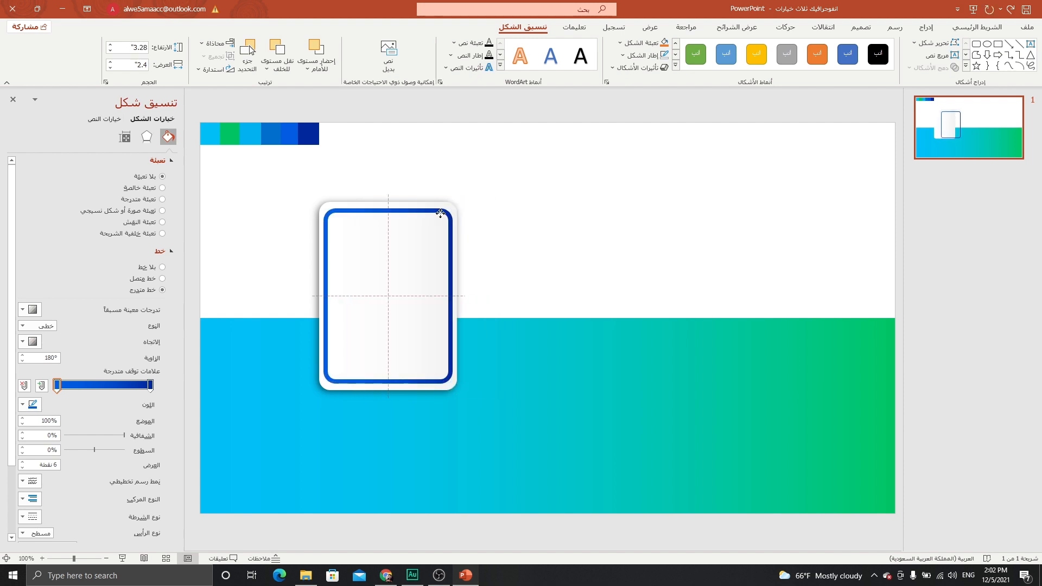
Step: Draw a rectangle about 2.97" wide by 0.9" high in the white area to the right of the card
left_click_drag(441, 213, 441, 213)
left_click(488, 213)
left_click(927, 28)
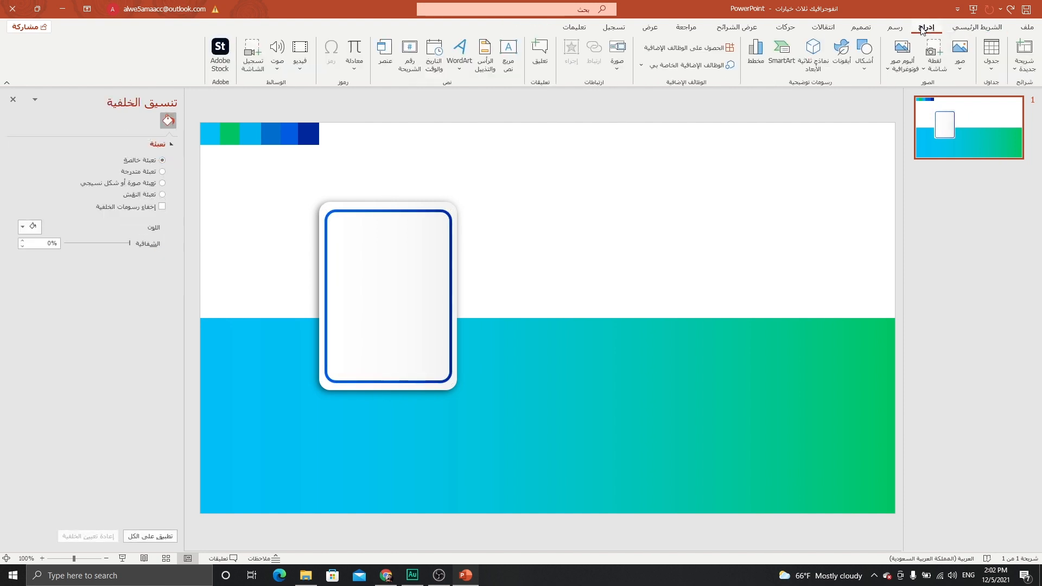
left_click(863, 53)
left_click(820, 107)
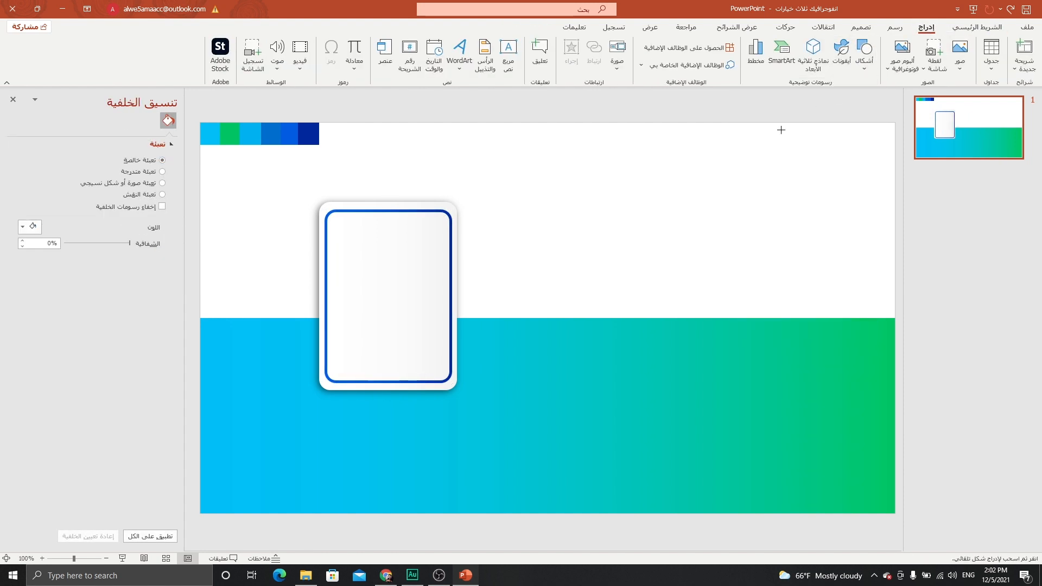
mouse_move(526, 187)
left_mouse_down()
mouse_move(549, 204)
mouse_move(681, 234)
left_mouse_up()
left_click_drag(620, 214, 635, 215)
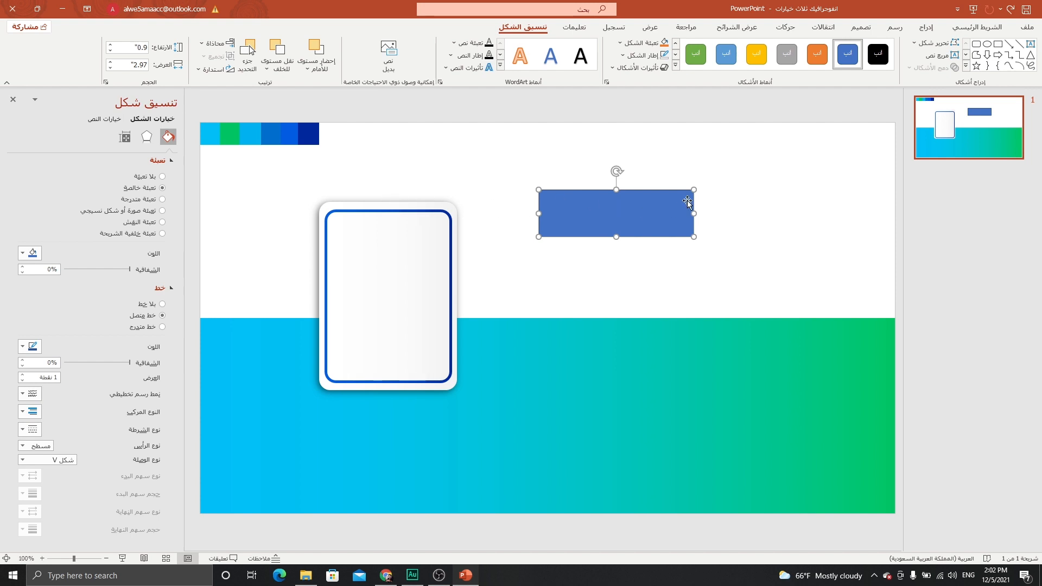
Step: Remove the rectangle's outline and give it a navy-to-bright-blue linear gradient fill at 180°
left_click(643, 54)
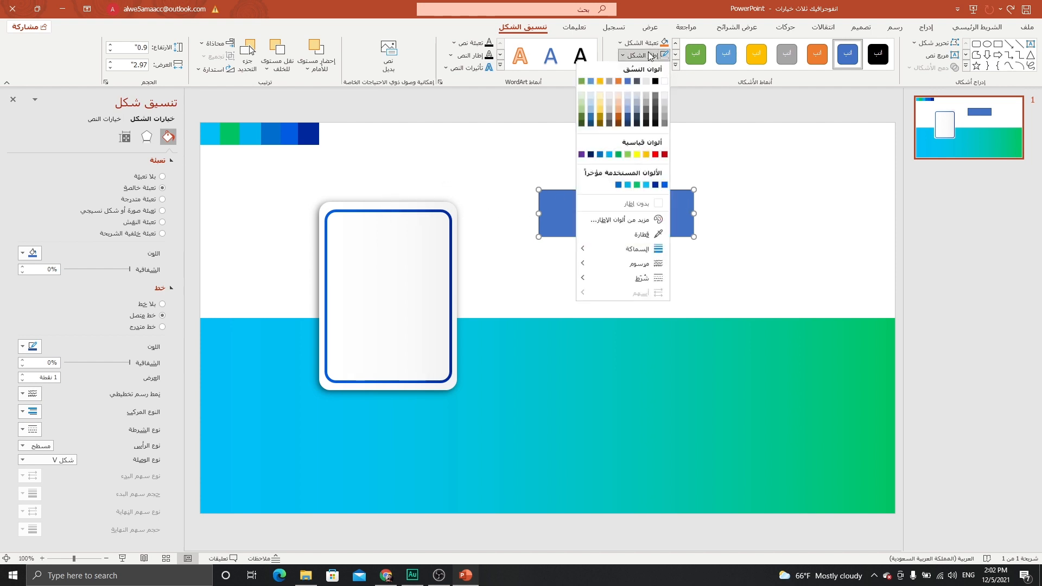
left_click(655, 200)
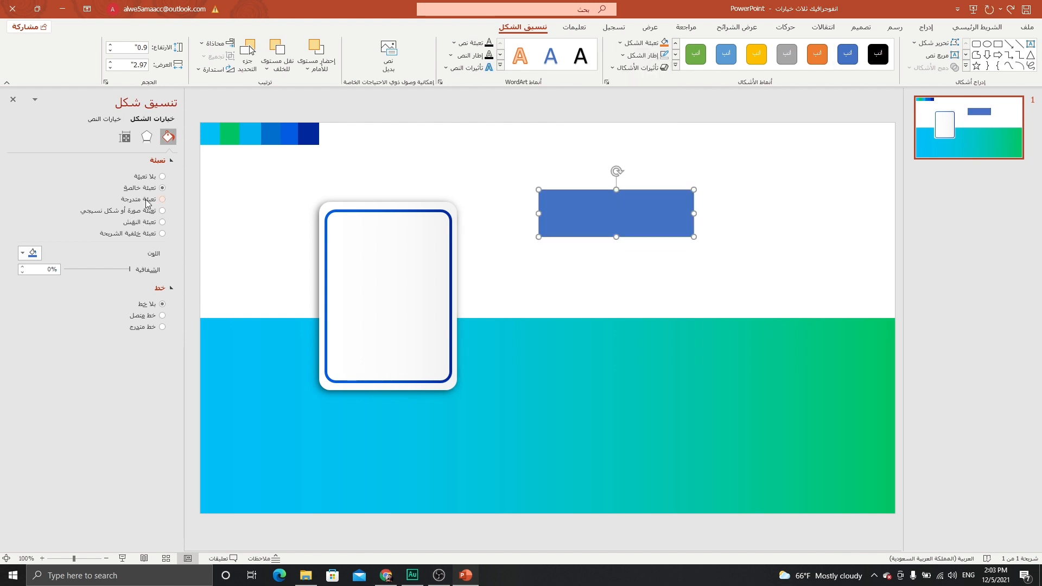
left_click(147, 201)
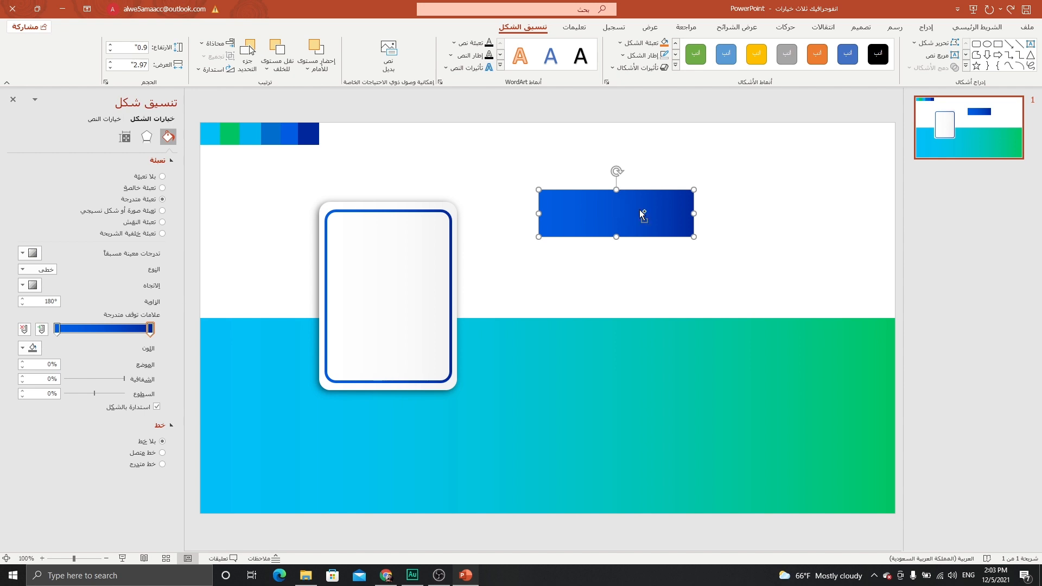
Step: Edit the rectangle's points so that its upper edge bows evenly downward
scroll(642, 214, "up", 10)
right_click(568, 269)
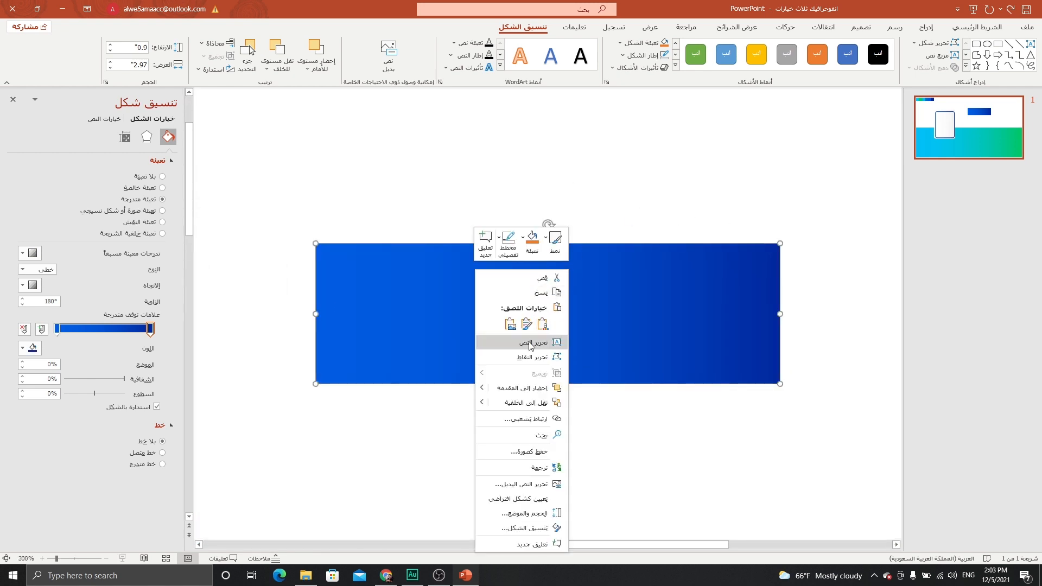
left_click(521, 356)
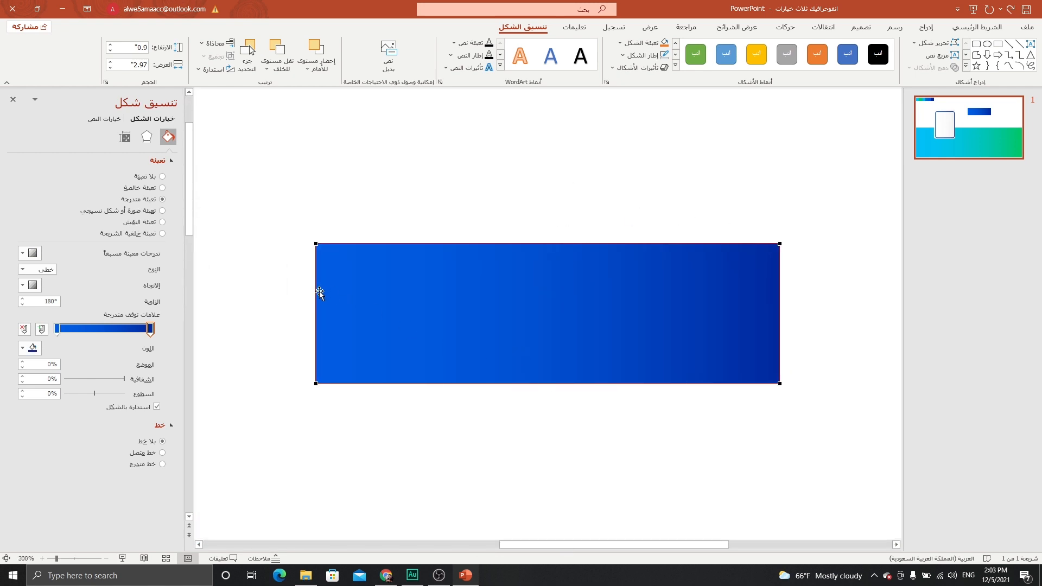
left_click(315, 244)
left_click_drag(470, 243, 474, 258)
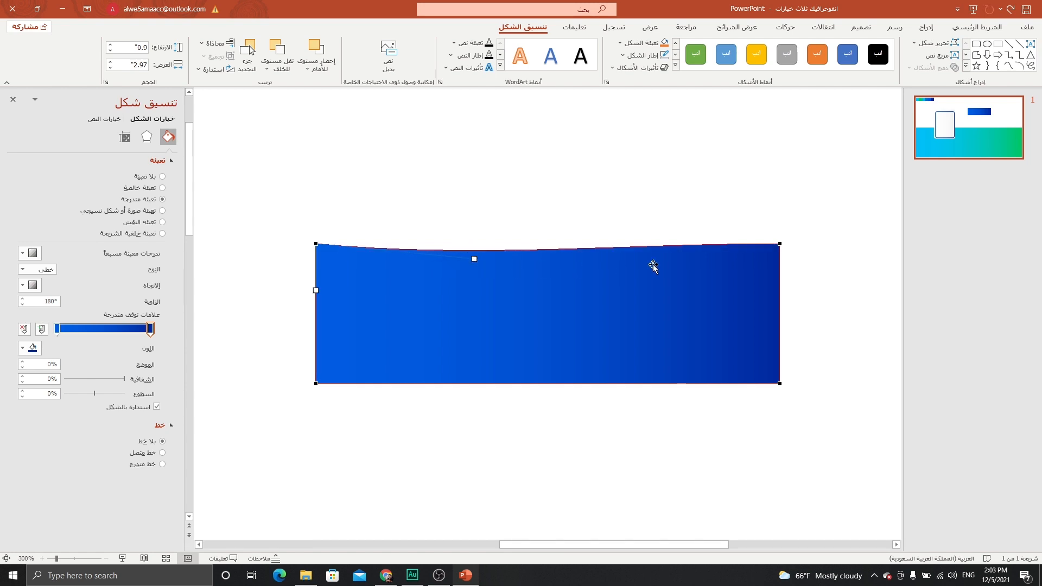
left_click(779, 244)
left_click_drag(626, 243, 627, 259)
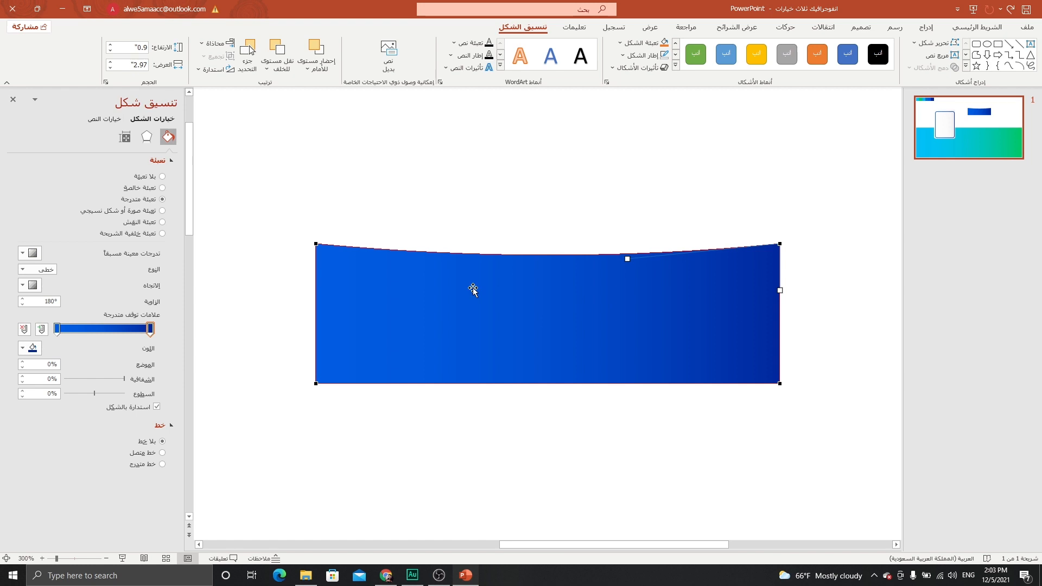
Step: Bend the rectangle's lower edge downward from both corners to match the curve of the upper edge
left_click(316, 384)
left_click_drag(472, 384, 474, 404)
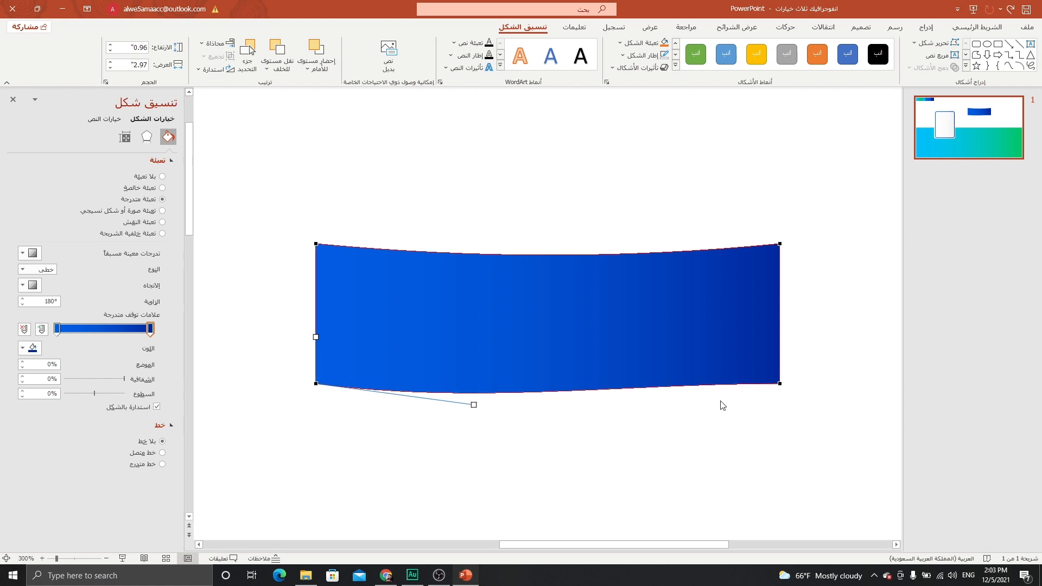
left_click(778, 383)
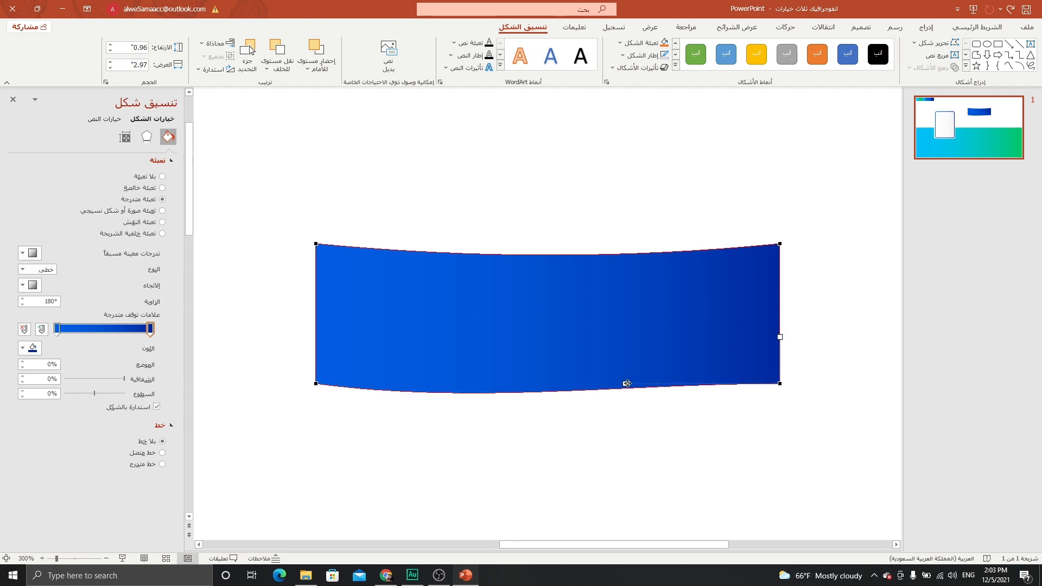
left_click_drag(625, 384, 628, 397)
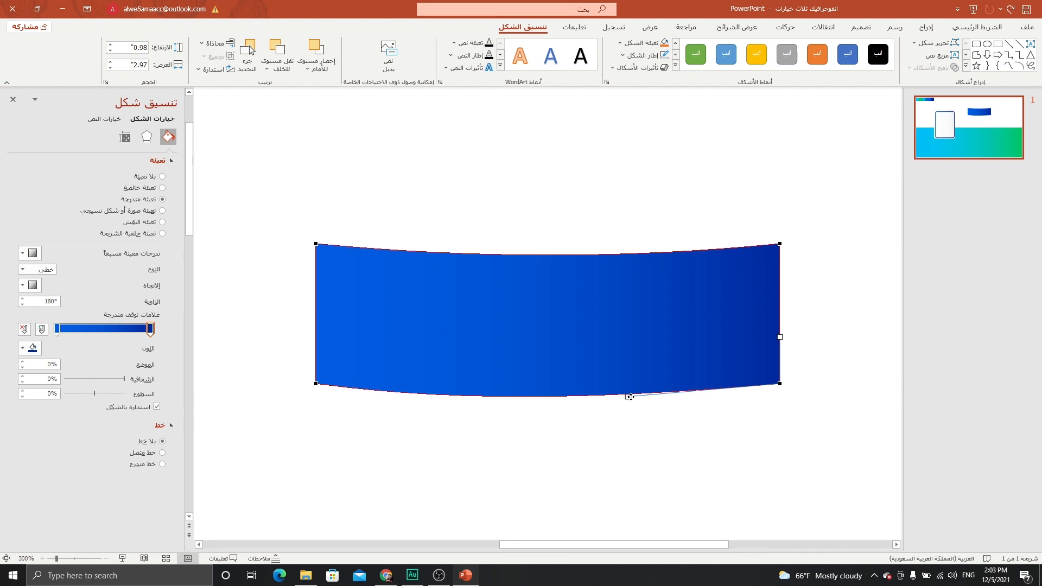
left_click(519, 350)
Step: Shrink the curved ribbon and centre it over the upper edge of the white card
scroll(519, 351, "down", 8)
left_click_drag(626, 212, 371, 204)
left_click(681, 163)
Step: Draw a right triangle about 0.35" wide by 0.37" high beside the card, filled black without an outline
left_click(925, 27)
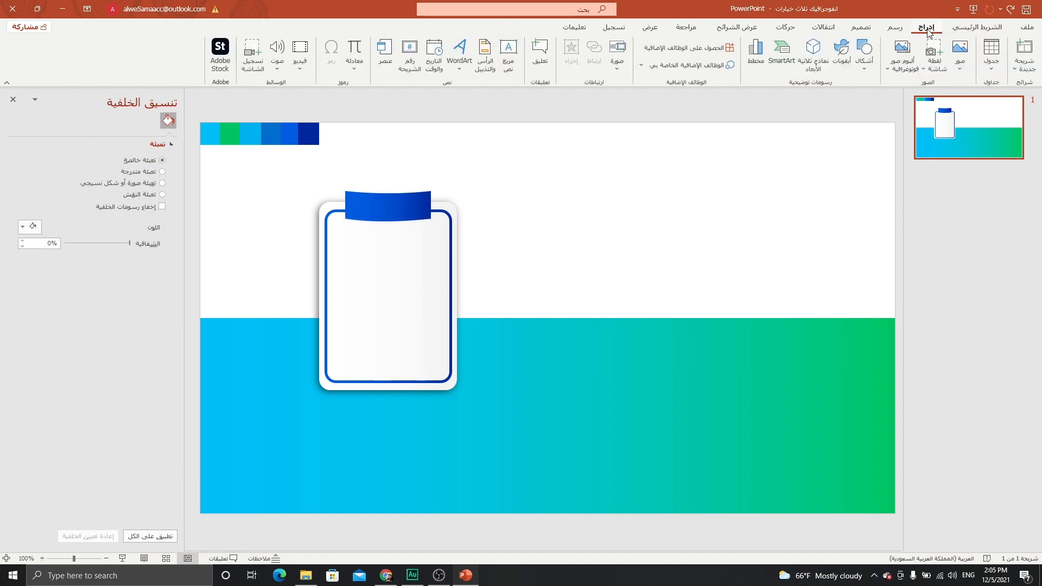
left_click(864, 57)
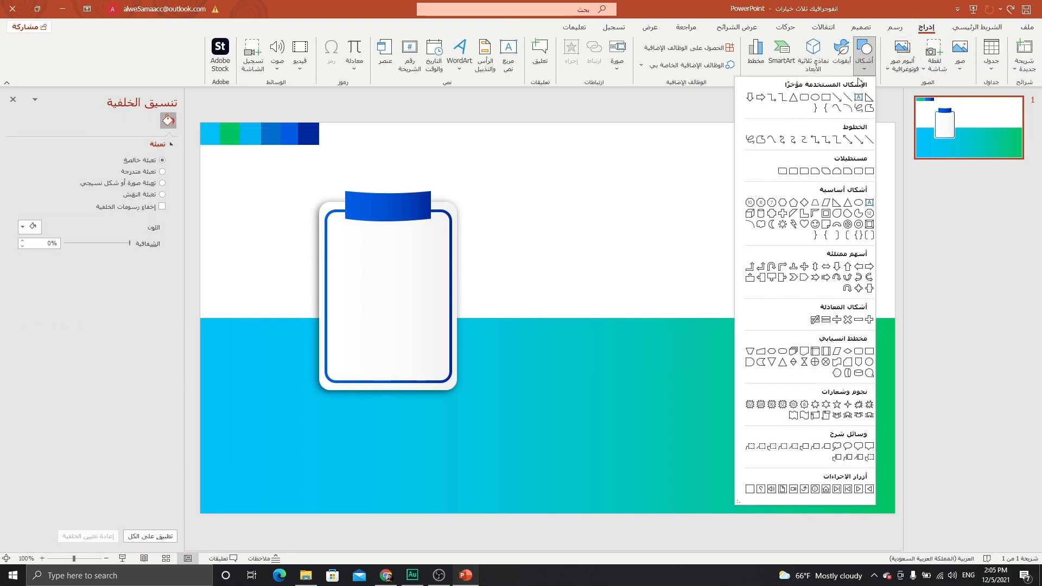
left_click(837, 202)
left_click_drag(482, 192, 501, 211)
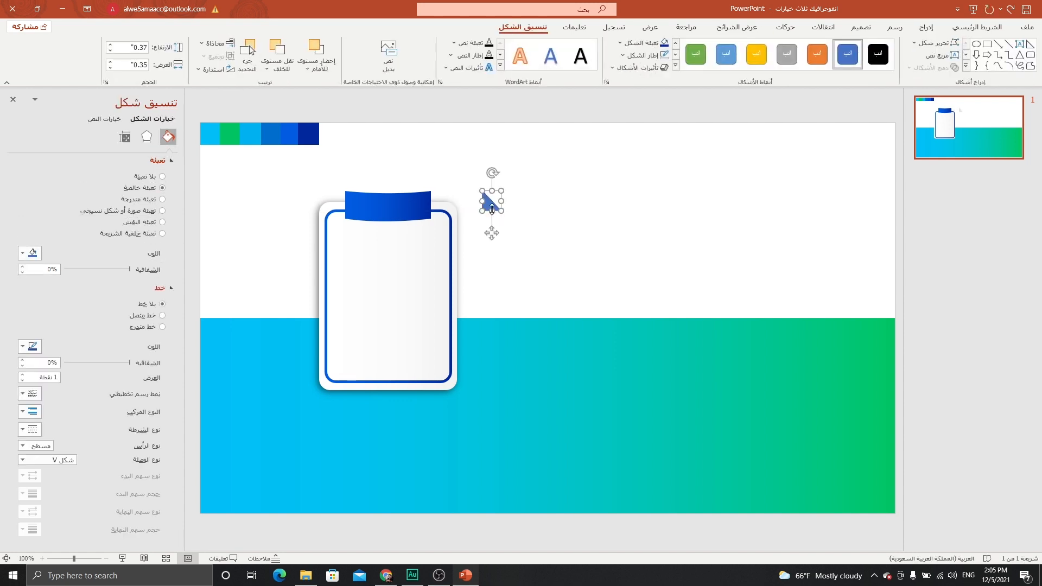
scroll(490, 207, "up", 10, "ctrl")
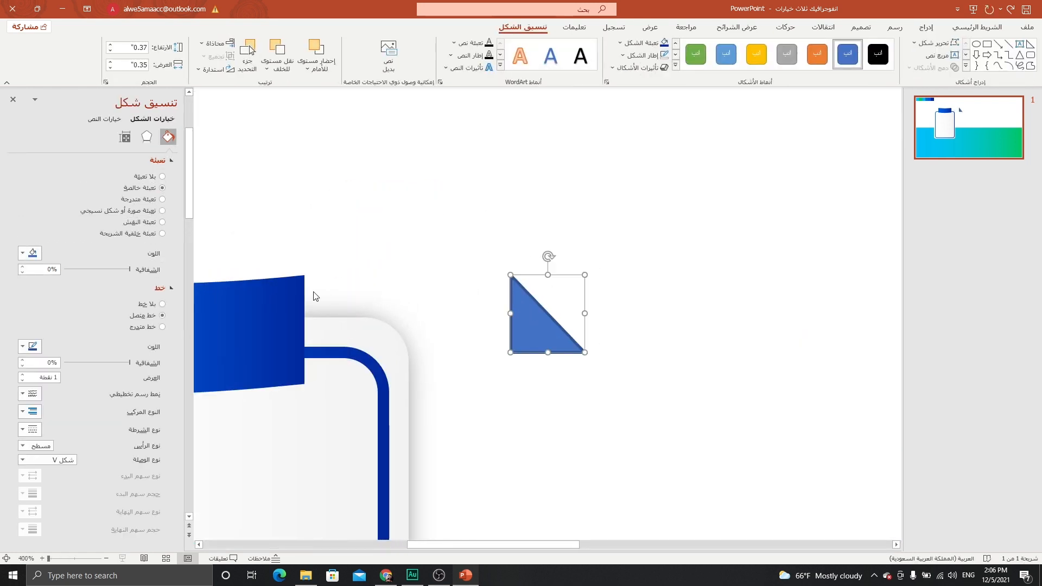
left_click(659, 57)
left_click(659, 43)
left_click(657, 71)
Step: Fit the triangle at about 0.16" by 0.2" between the ribbon's right end and the card's upper edge, and send it behind the ribbon
left_click_drag(577, 353, 338, 318)
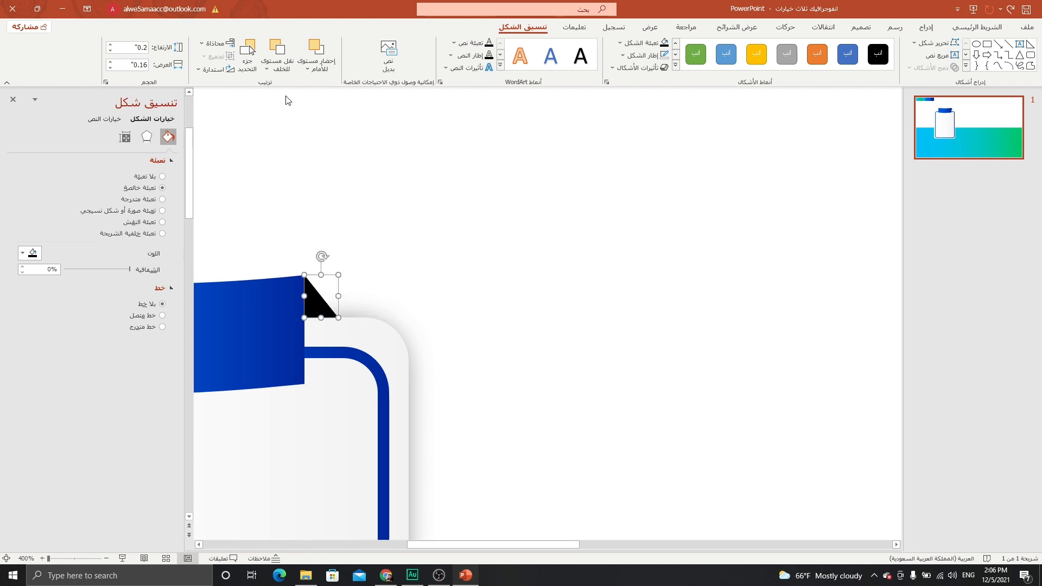
left_click(276, 64)
left_click(265, 101)
key("ctrl+Left")
left_click(299, 251)
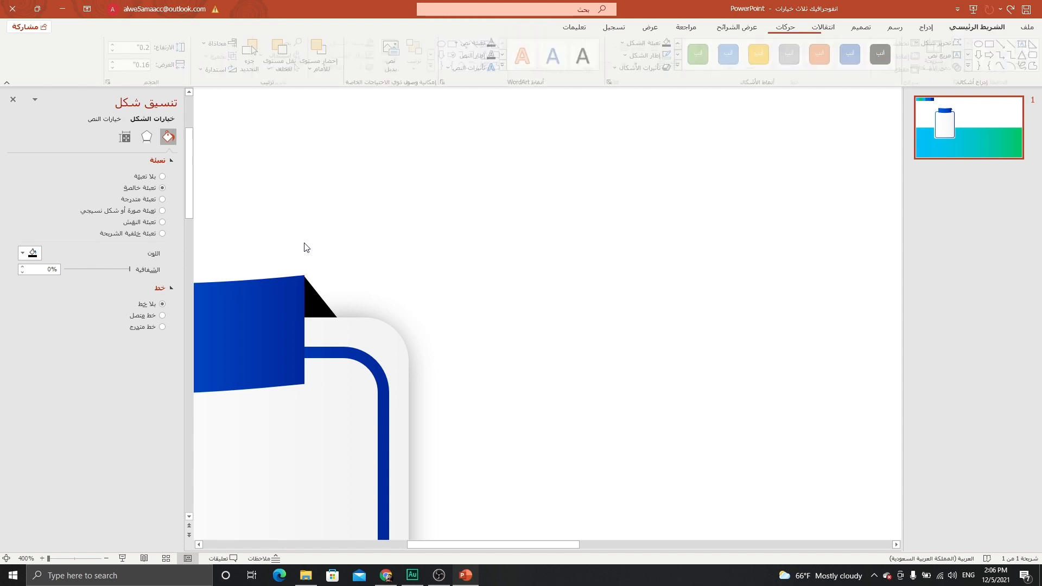
left_click(307, 292)
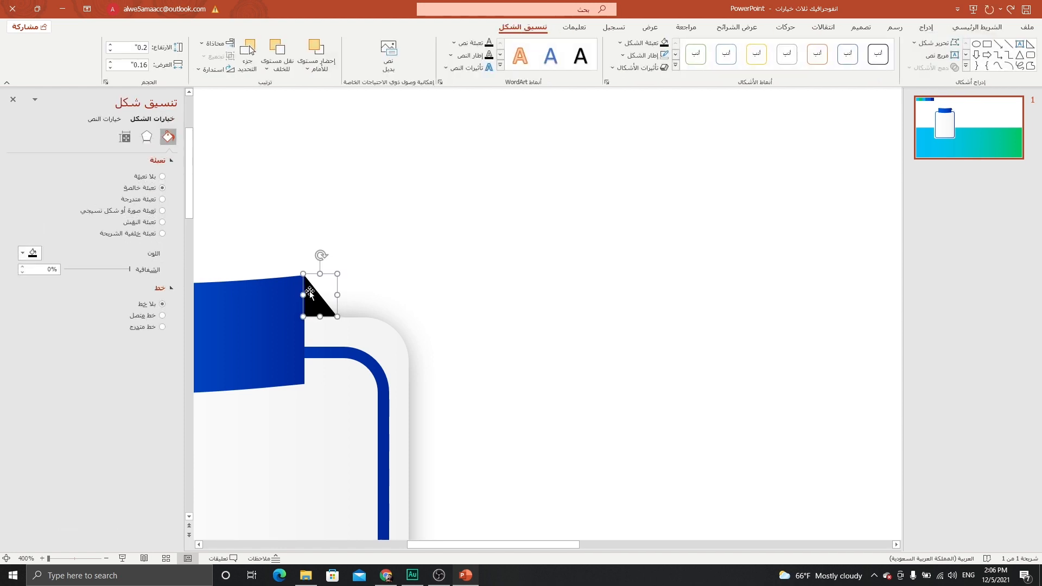
left_click(301, 241)
Step: Duplicate the black triangle, flip the copy horizontally and place it at the ribbon's left end
left_click(318, 302)
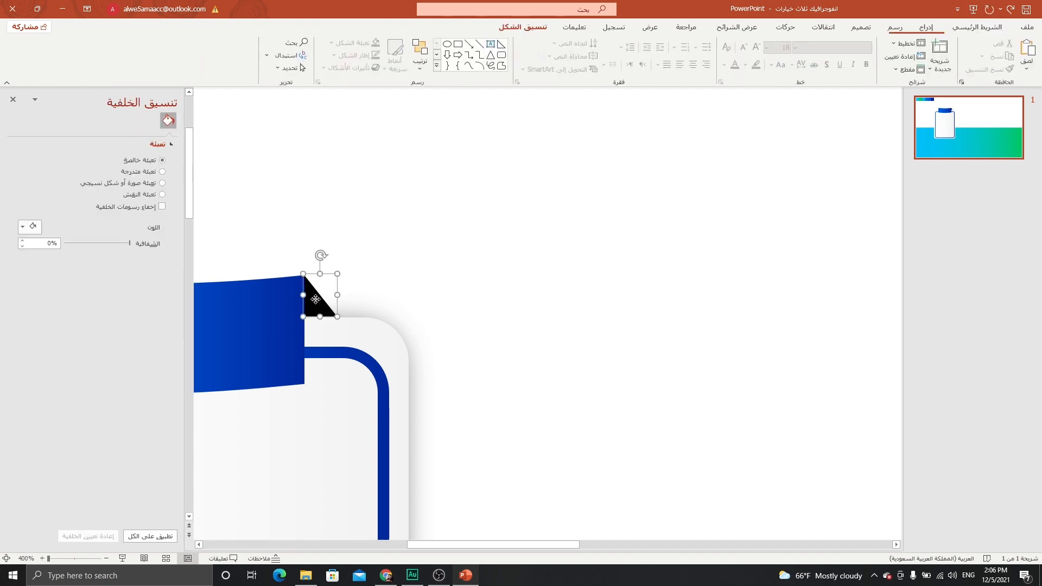
key("ctrl+d")
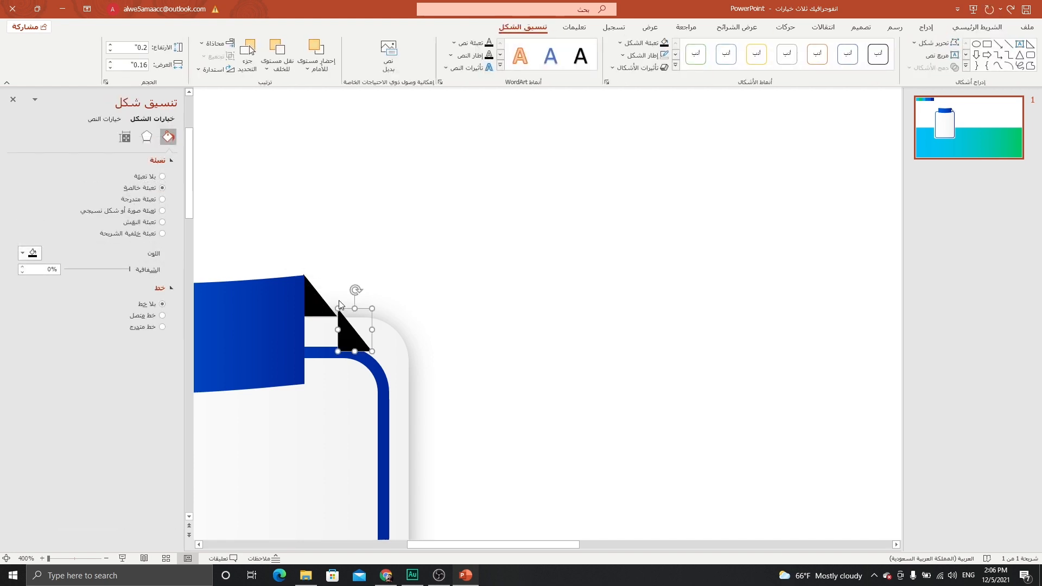
left_click(211, 69)
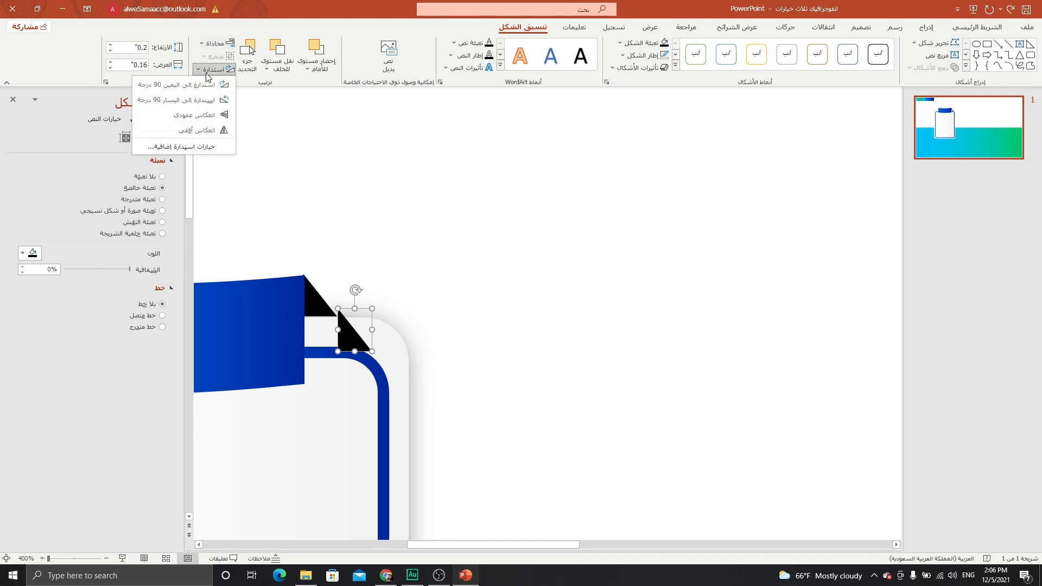
left_click(193, 130)
scroll(317, 279, "down", 5)
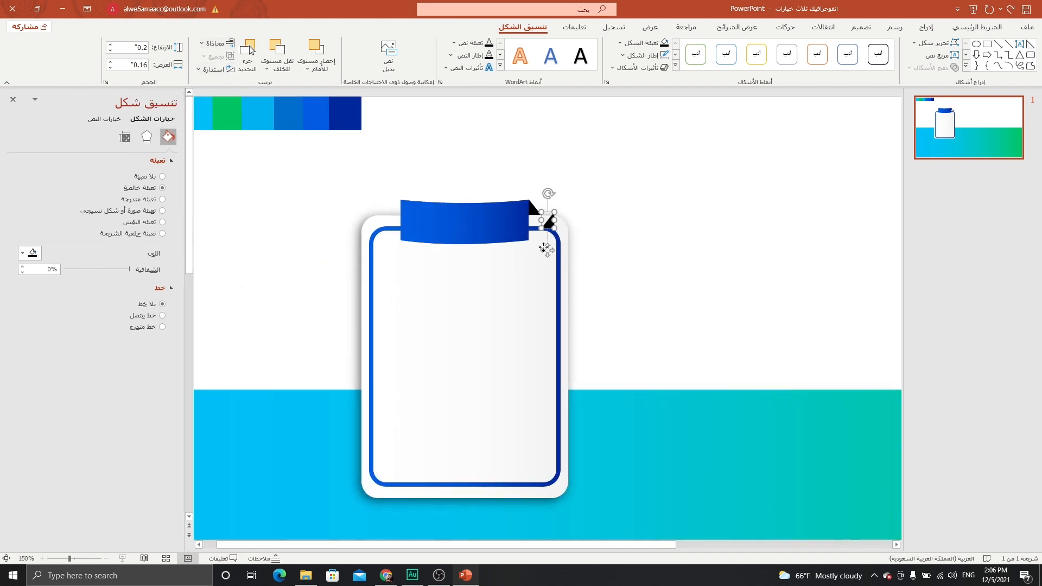
left_click_drag(545, 249, 397, 239)
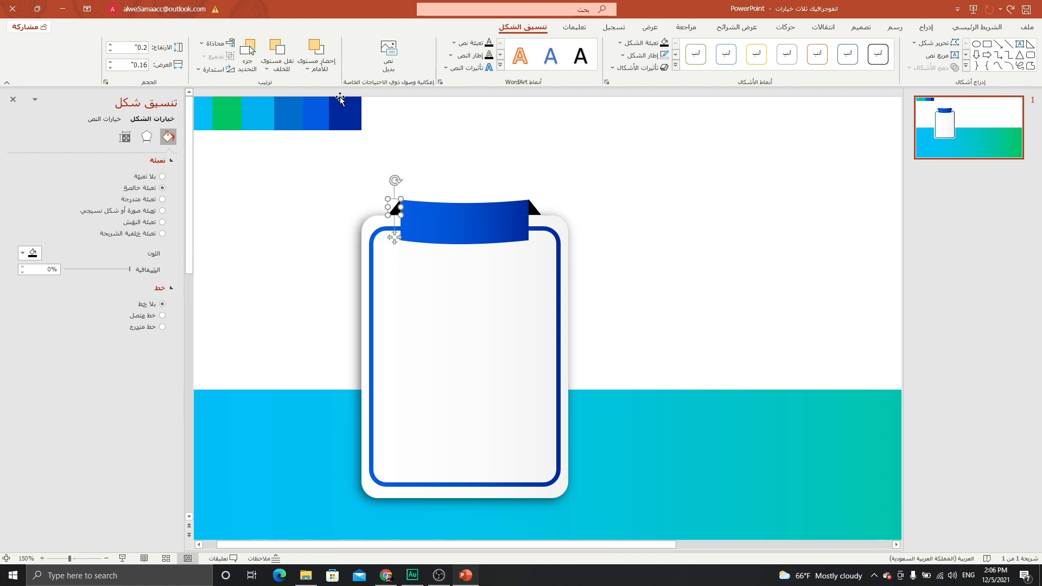
Step: Send the flipped triangle behind the ribbon and nudge it flush against the ribbon's left edge
left_click(277, 64)
left_click(279, 100)
scroll(378, 237, "up", 5)
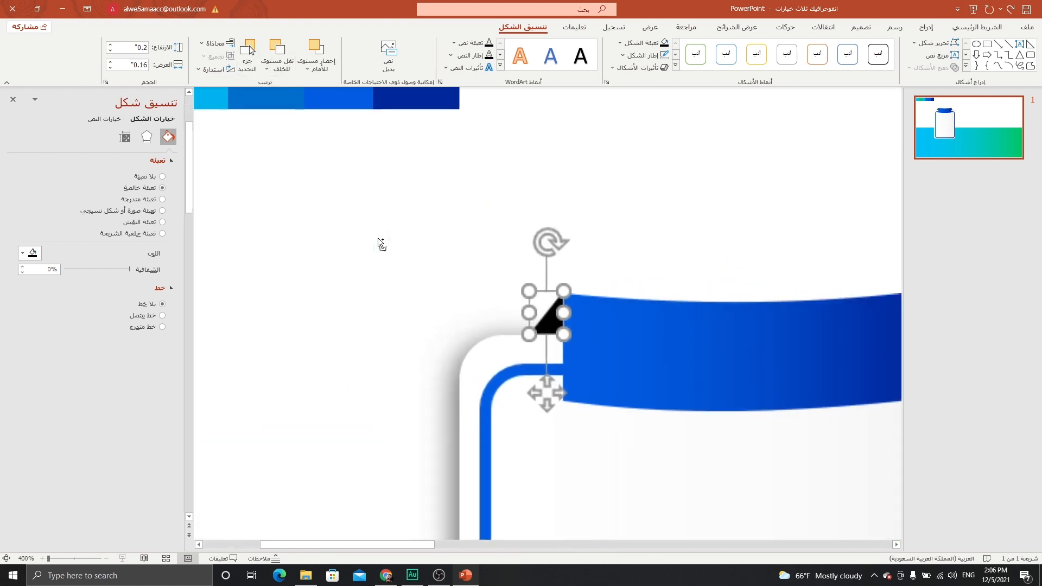
key("ctrl+Left")
key("ctrl+Right")
key("ctrl+Right")
key("ctrl+Right")
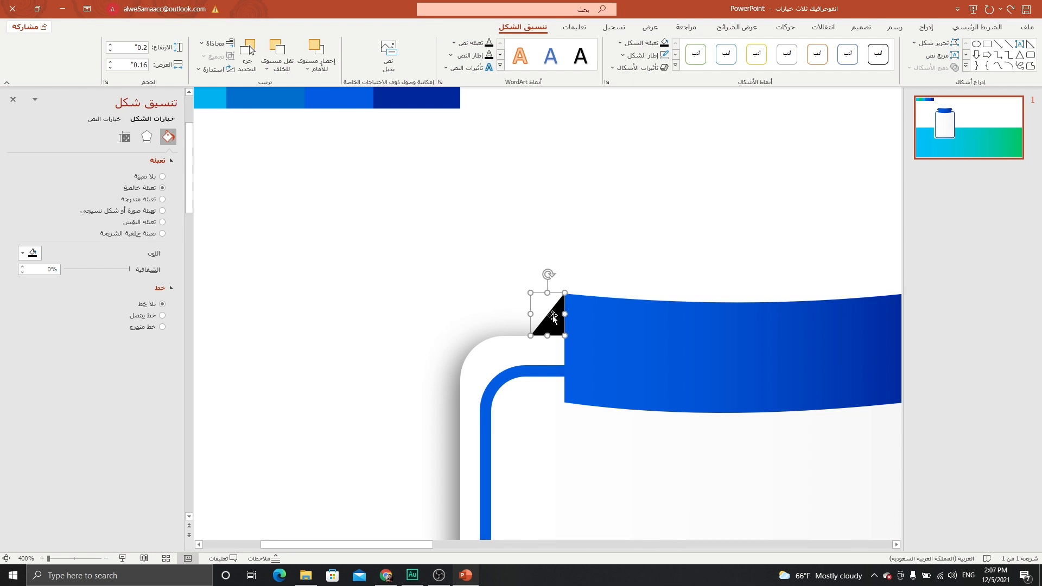
left_click(620, 290)
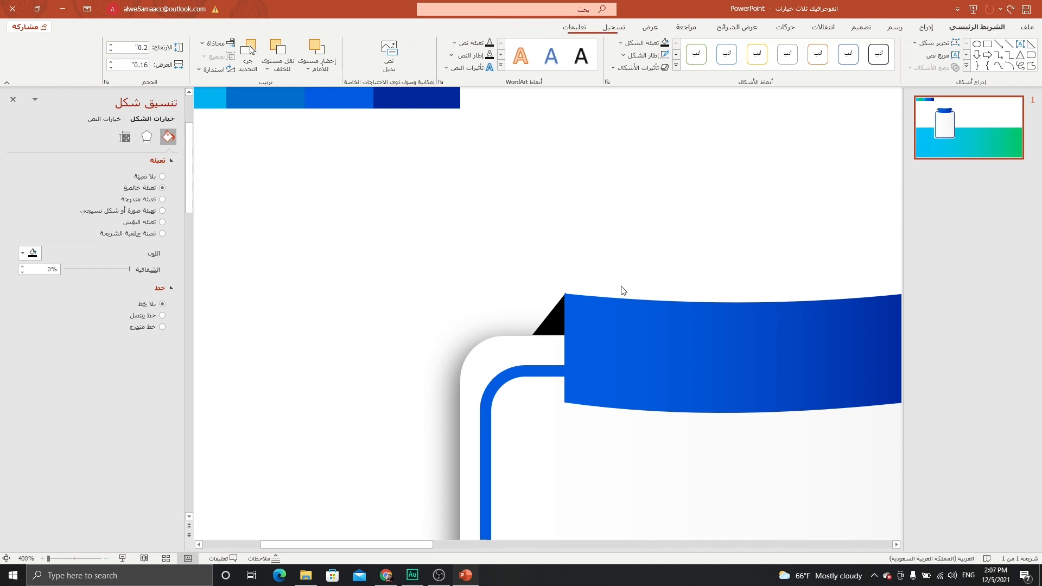
Step: Group the card, its gradient frame, the ribbon and both triangles into one object
scroll(631, 331, "down", 6)
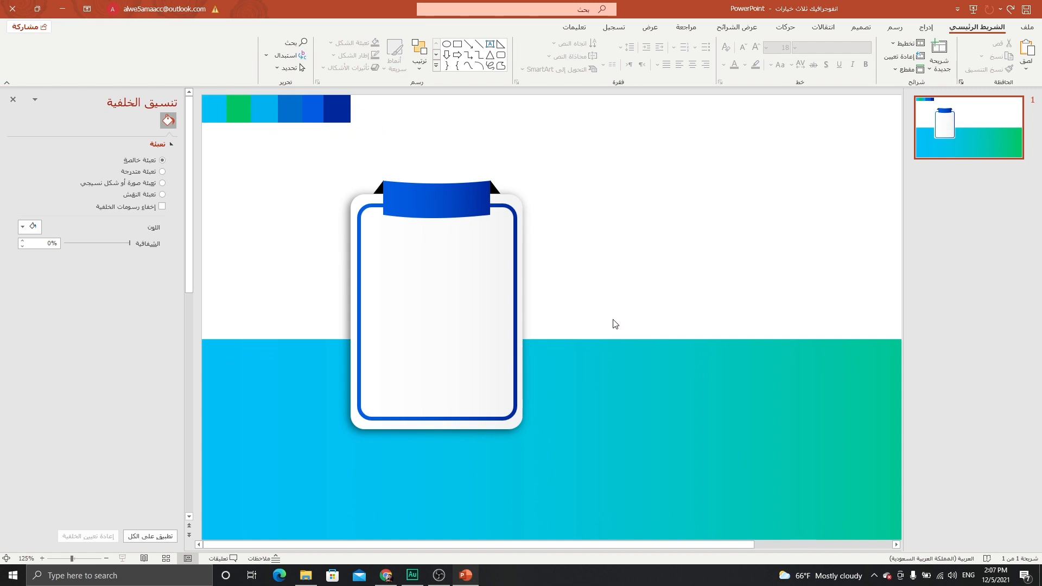
scroll(613, 319, "down", 2)
scroll(613, 319, "down", 2)
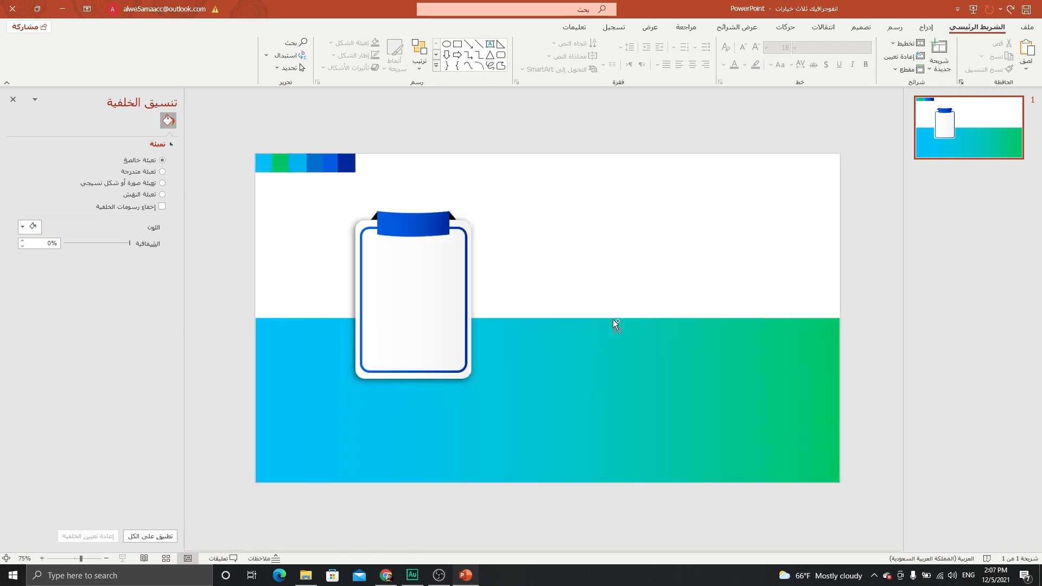
left_click_drag(323, 207, 516, 404)
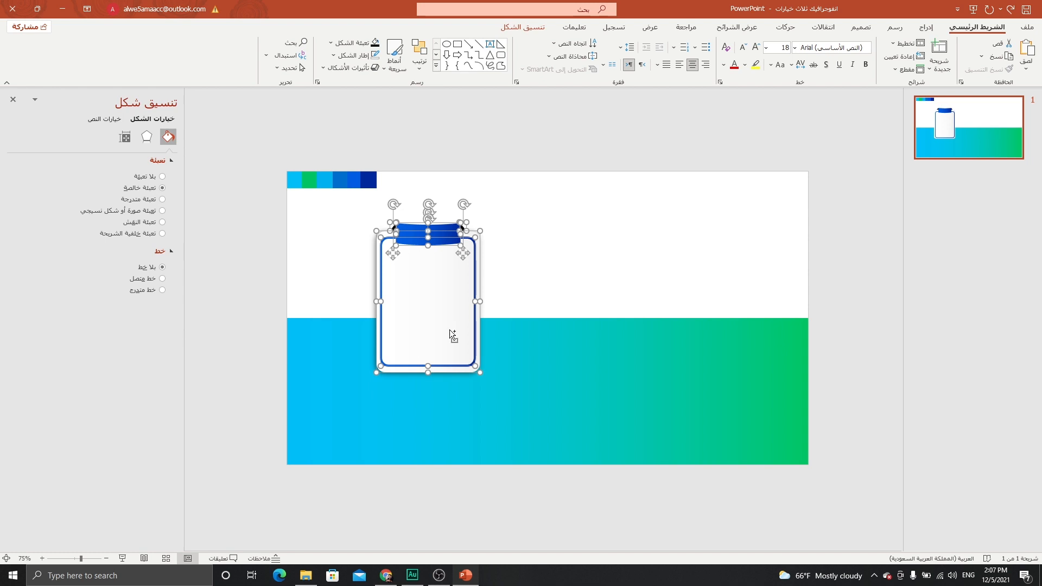
key("ctrl+g")
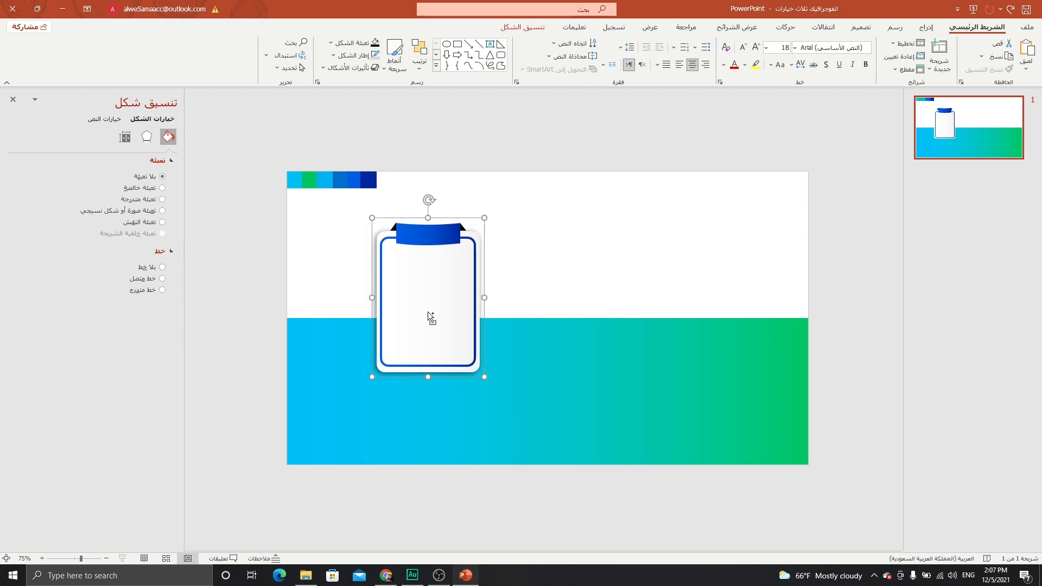
Step: Place two copies of the grouped card in the same row to the right, and shift the original farther left
left_click_drag(418, 300, 693, 317)
left_click_drag(458, 304, 416, 302)
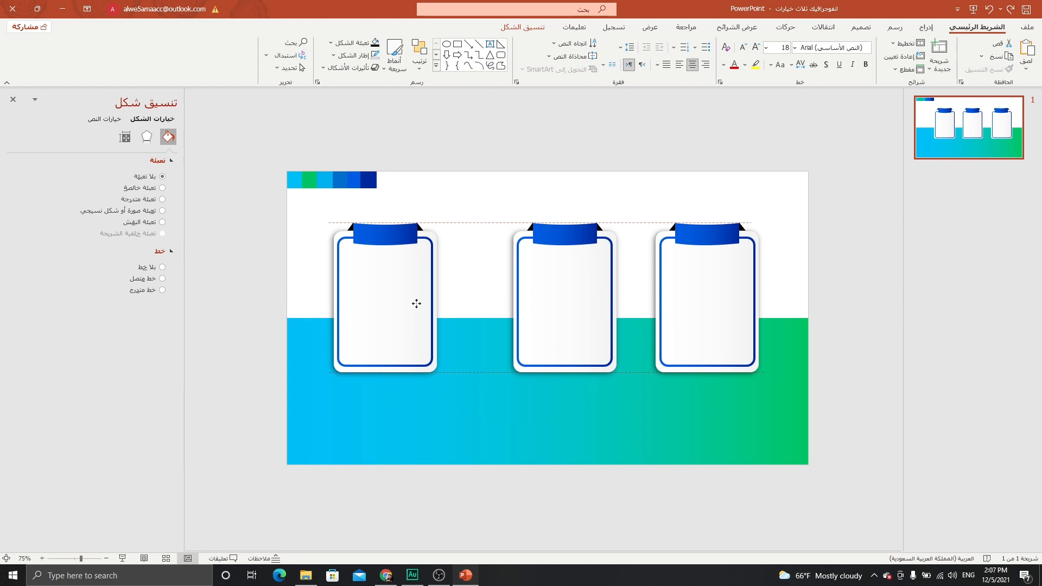
Step: Distribute the three grouped cards horizontally so the spacing between them is equal
left_click(584, 303, "shift")
left_click(696, 304, "shift")
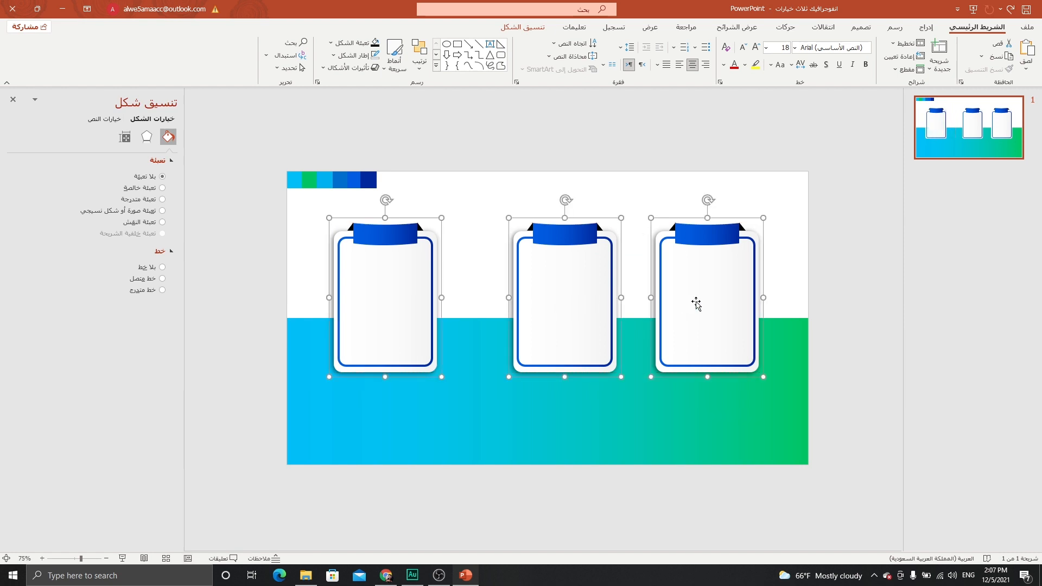
left_click(510, 27)
left_click(214, 43)
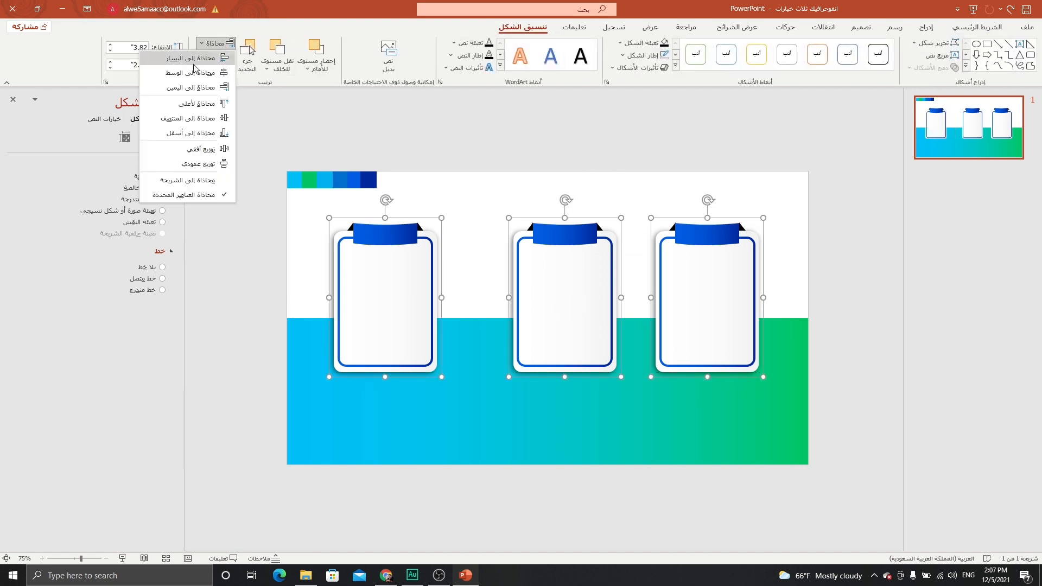
left_click(191, 149)
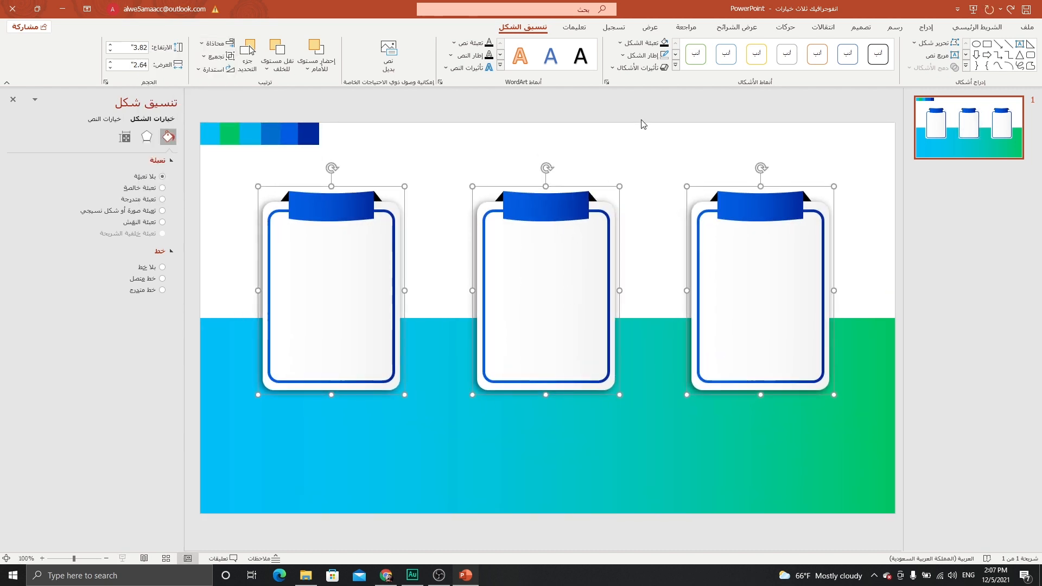
left_click(622, 103)
scroll(532, 219, "up", 3)
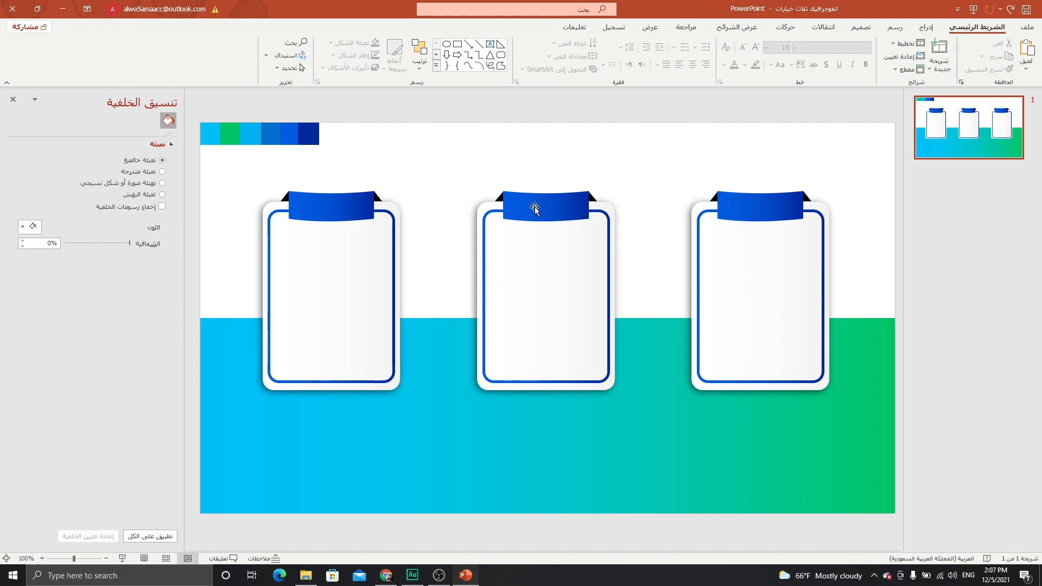
Step: Recolor the middle card's ribbon gradient with the medium blue and light blue sampled from the fourth and third palette swatches
left_click(536, 204)
left_click(537, 205)
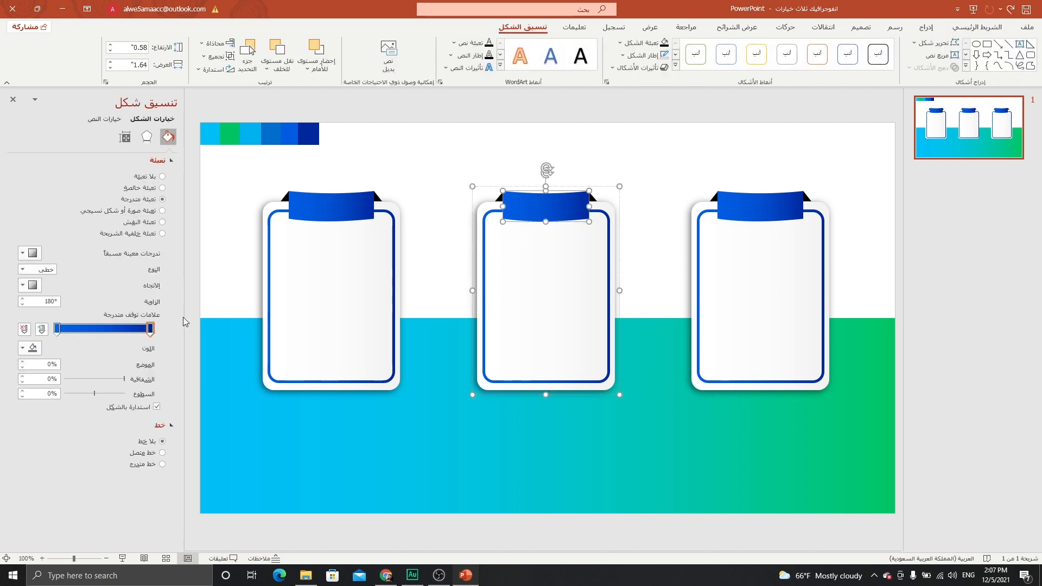
left_click(150, 328)
left_click(270, 132)
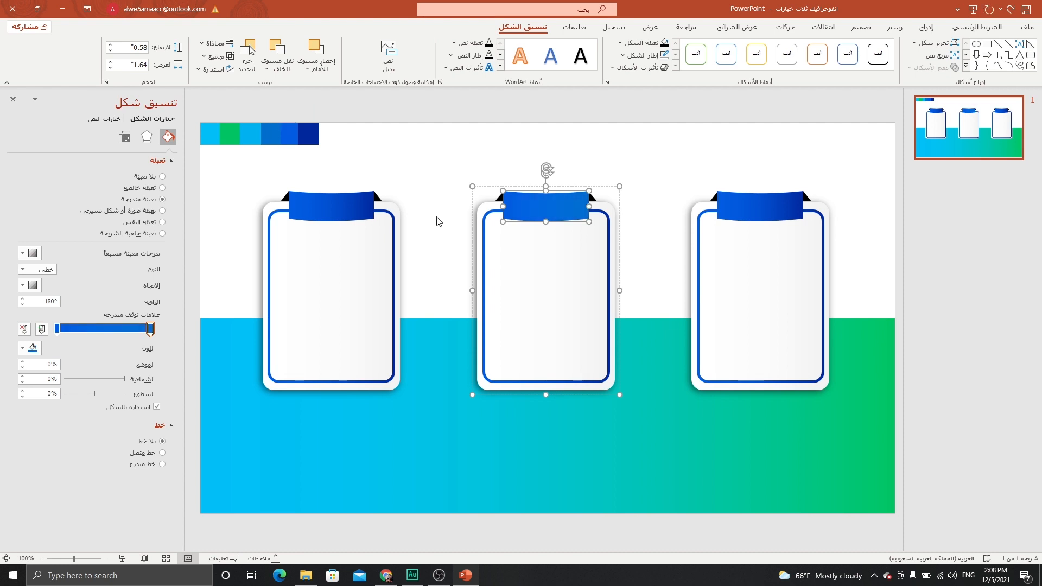
left_click(57, 332)
left_click(23, 348)
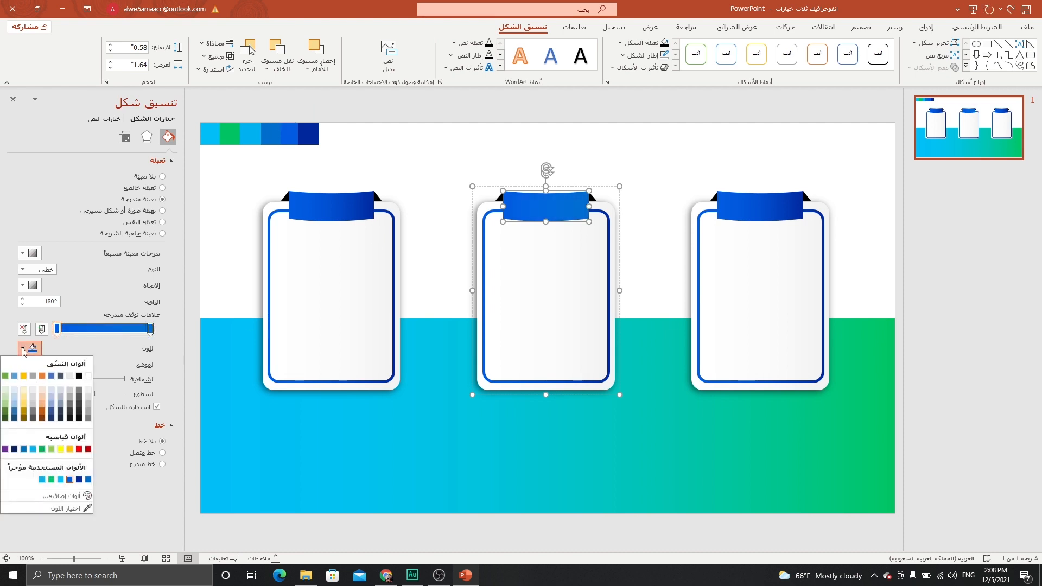
left_click(70, 508)
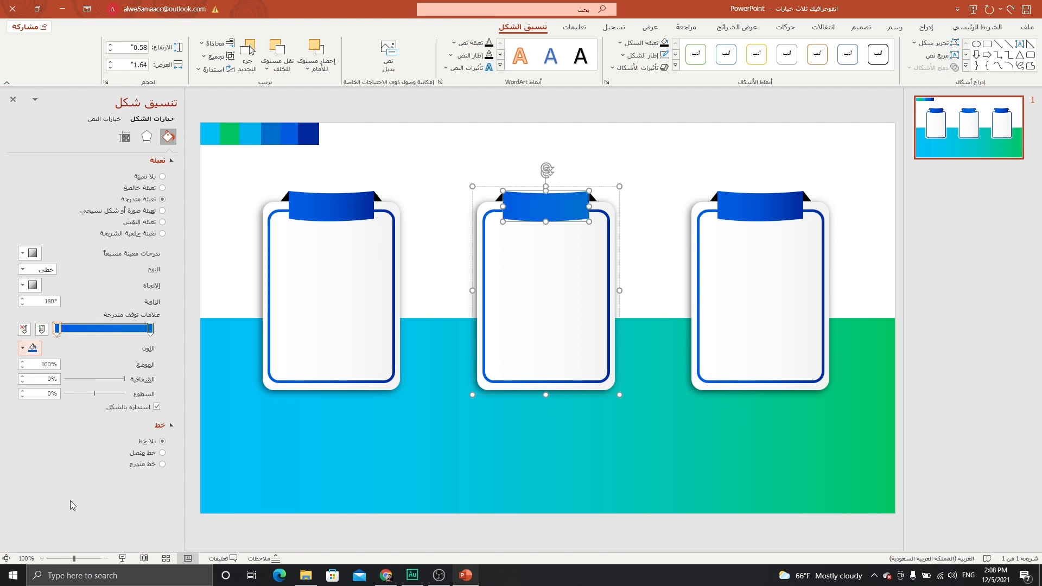
left_click(253, 133)
Step: Recolor the middle card's frame line gradient with the medium blue and light blue sampled from the fourth and third palette swatches
left_click(484, 306)
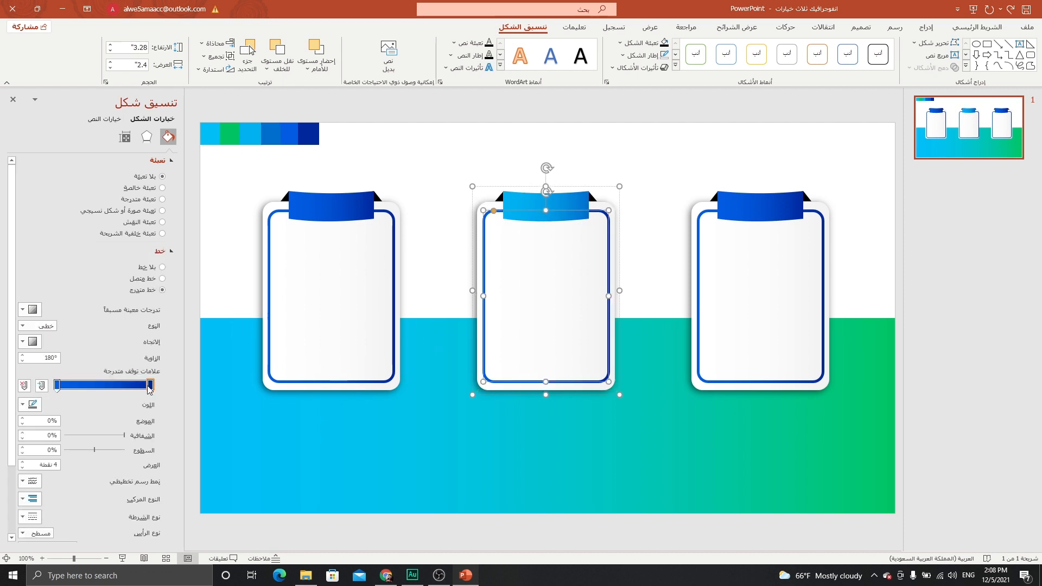
left_click(23, 405)
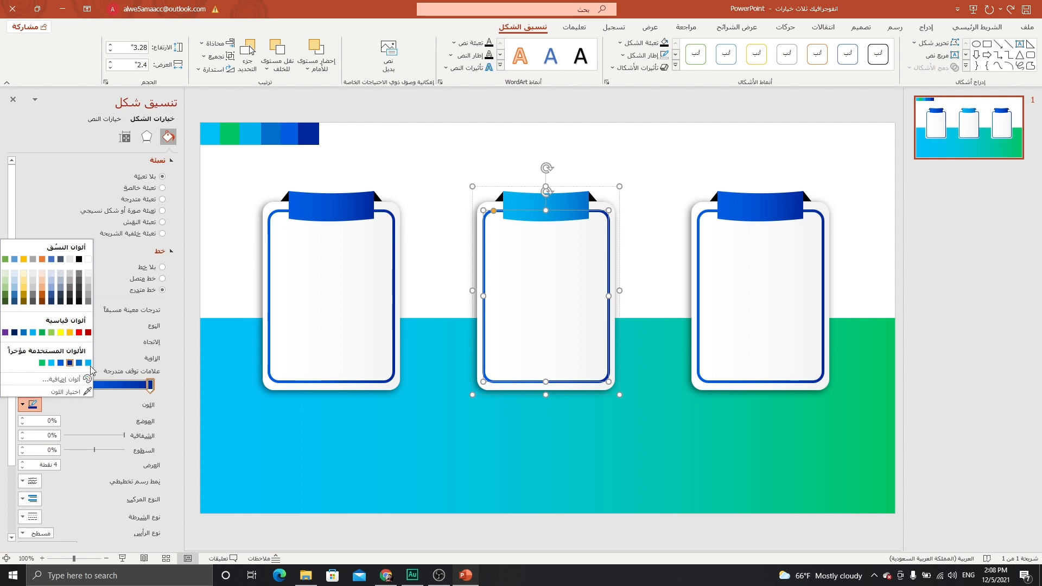
left_click(65, 392)
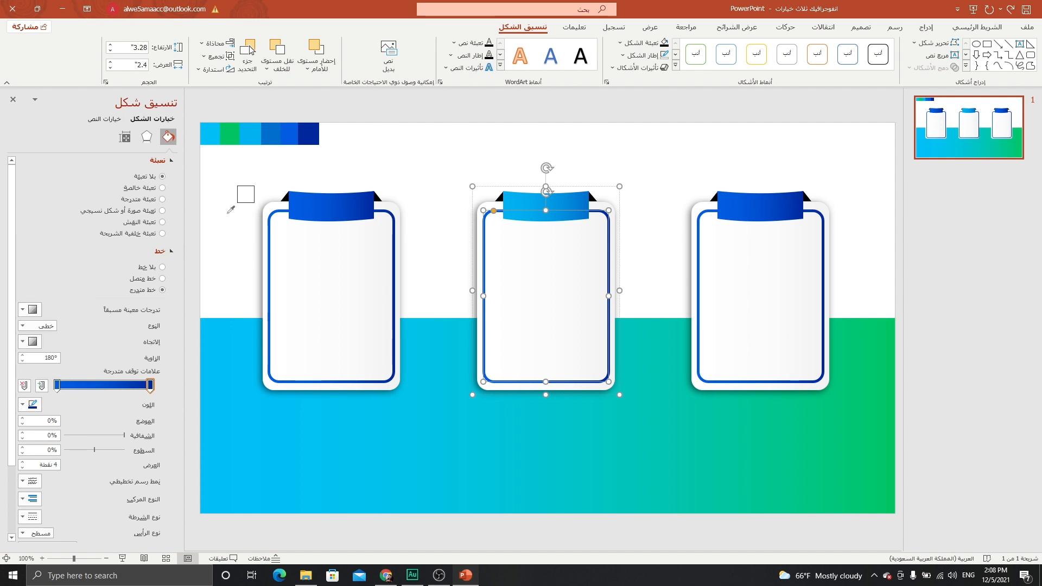
left_click(275, 129)
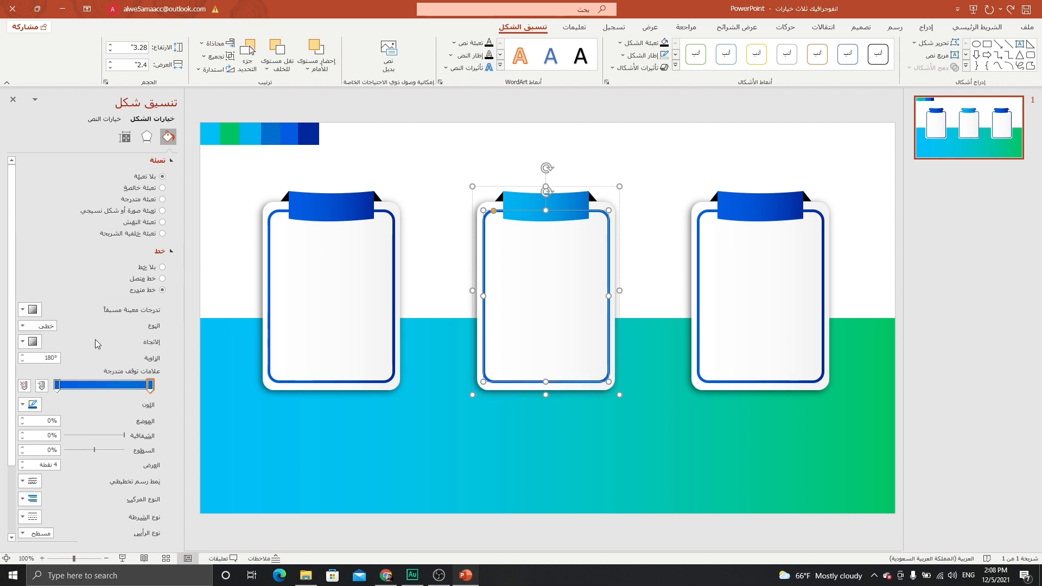
left_click(150, 385)
left_click(23, 404)
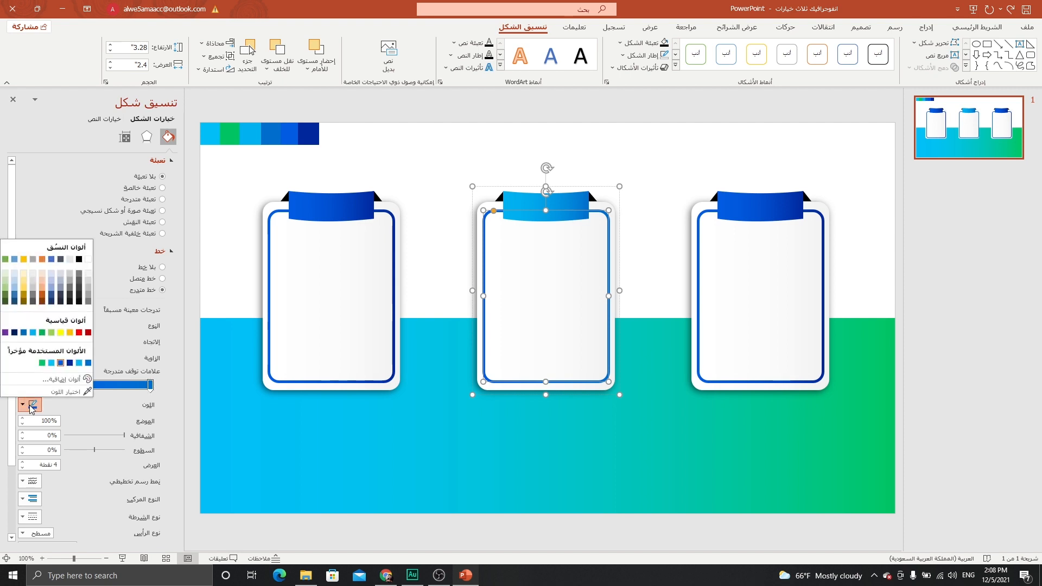
left_click(66, 391)
left_click(256, 141)
Step: Recolor the right card's ribbon gradient with the green and the first light blue sampled from the palette swatches
left_click(742, 208)
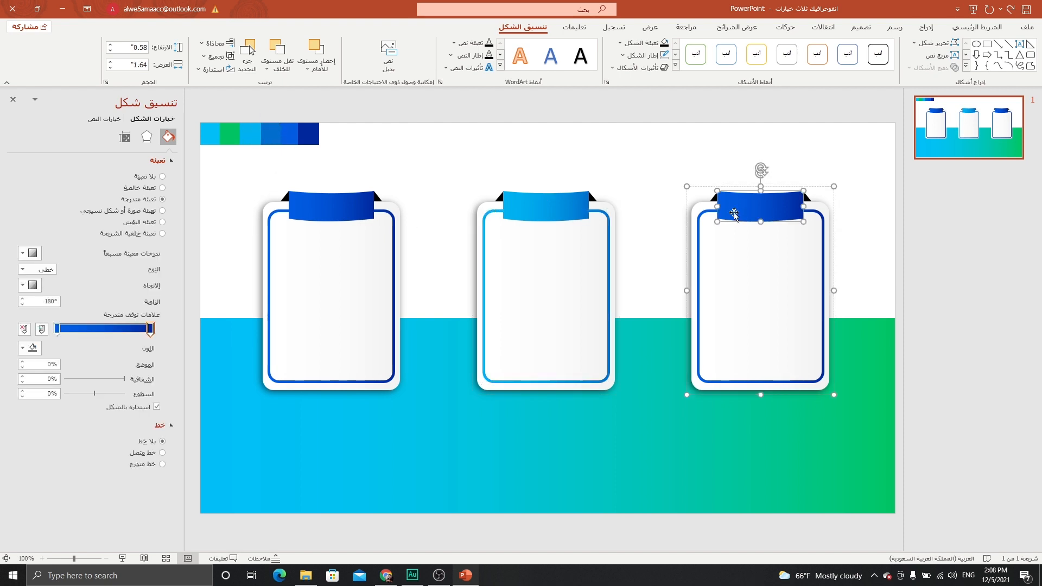
left_click(32, 350)
left_click(54, 510)
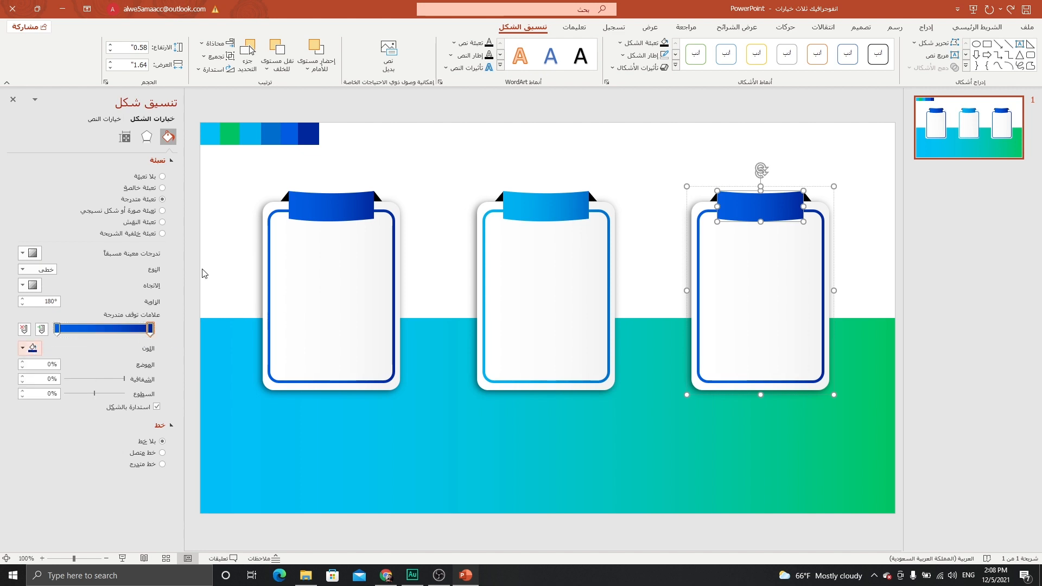
left_click(230, 129)
left_click(33, 348)
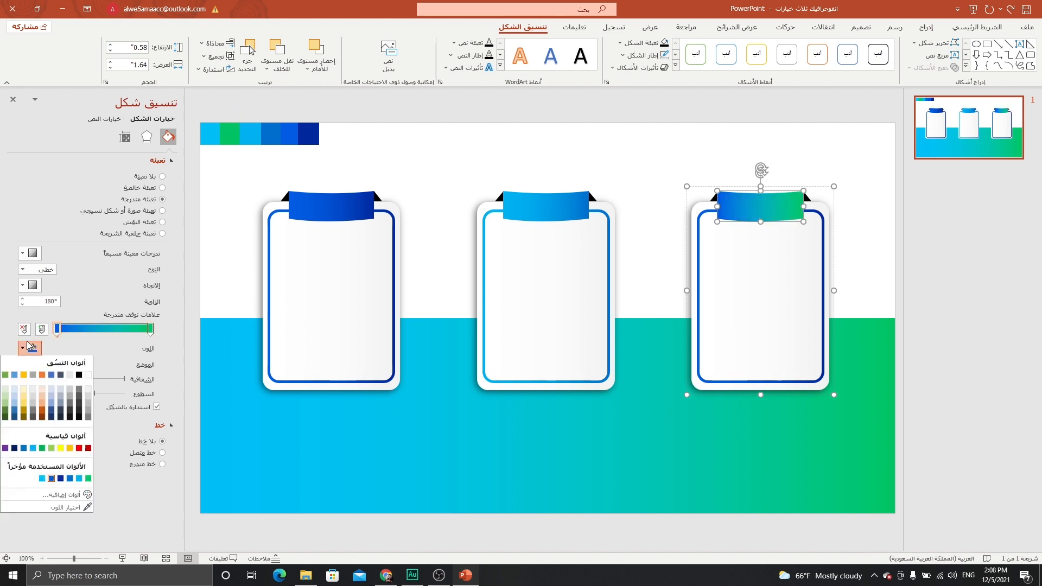
left_click(59, 512)
left_click(214, 129)
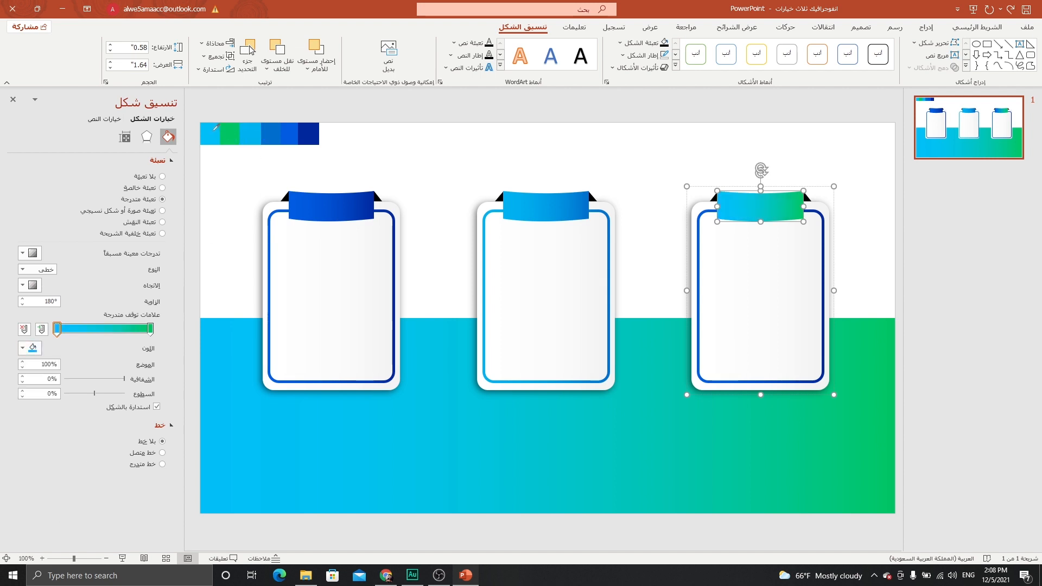
Step: Recolor the right card's frame line gradient with the palette's green and first light blue
left_click(703, 274)
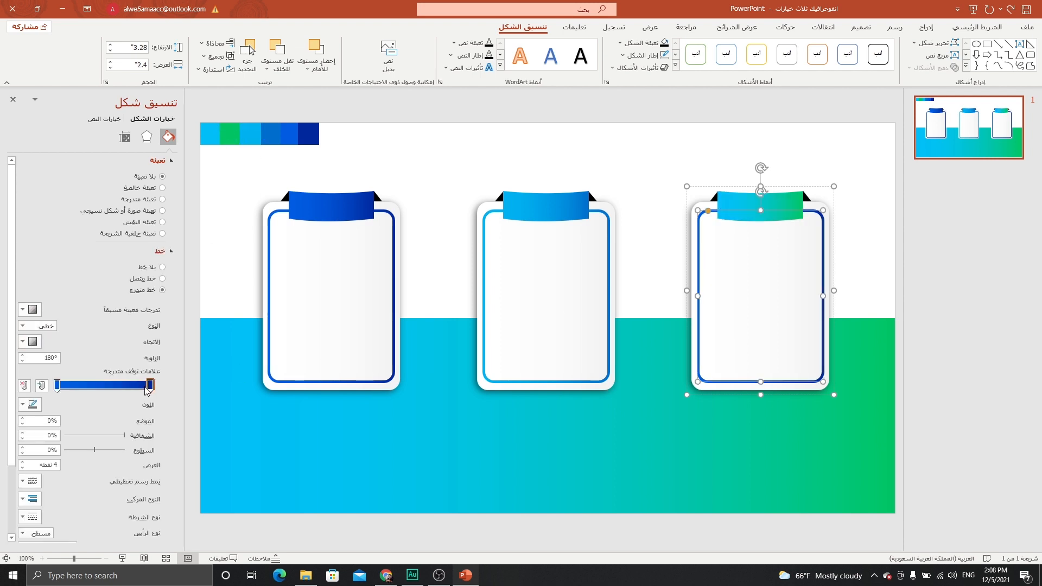
left_click(33, 405)
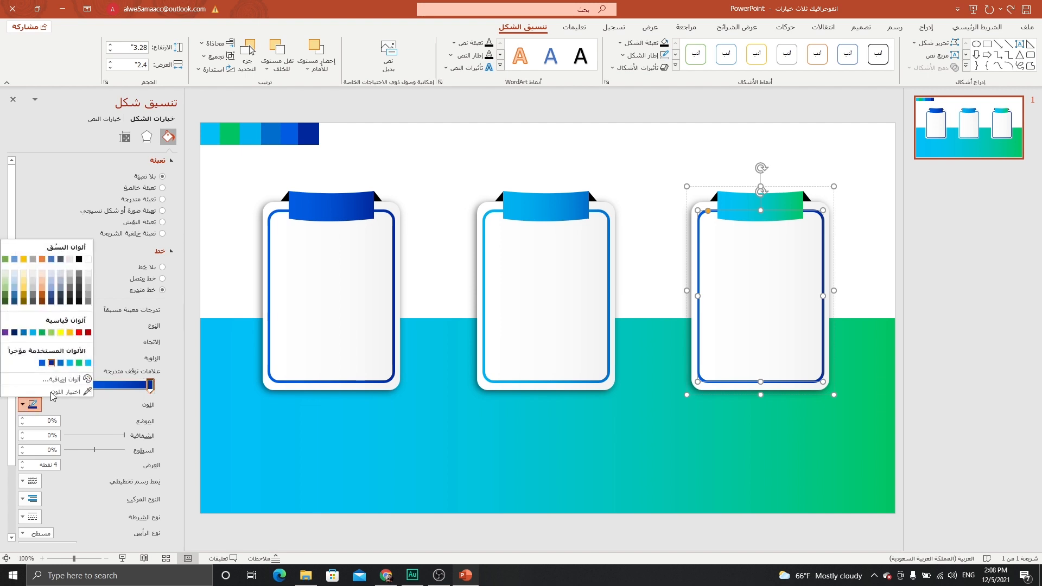
left_click(78, 363)
left_click(57, 386)
left_click(34, 404)
left_click(69, 391)
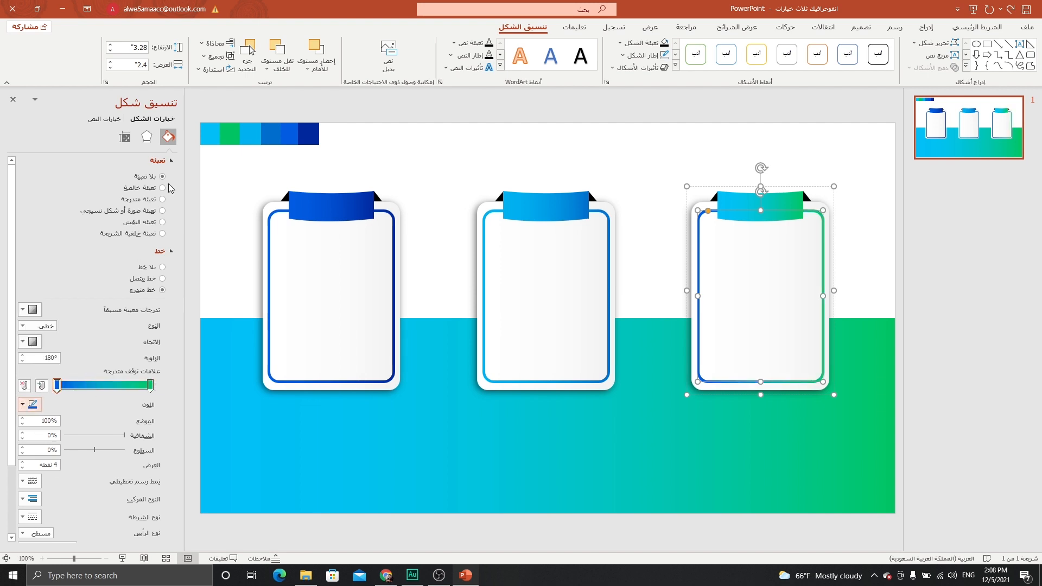
left_click(209, 126)
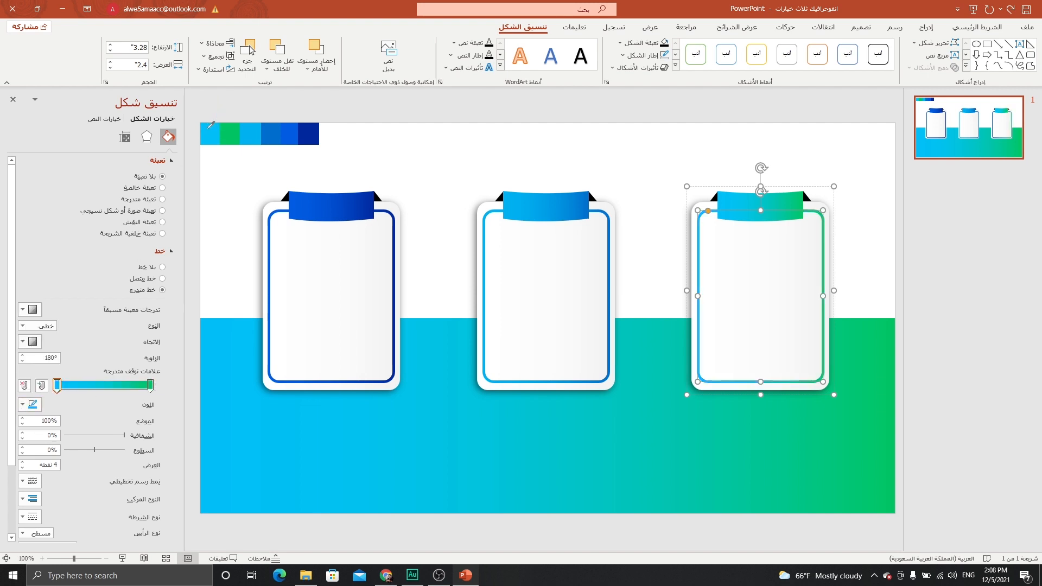
left_click(485, 155)
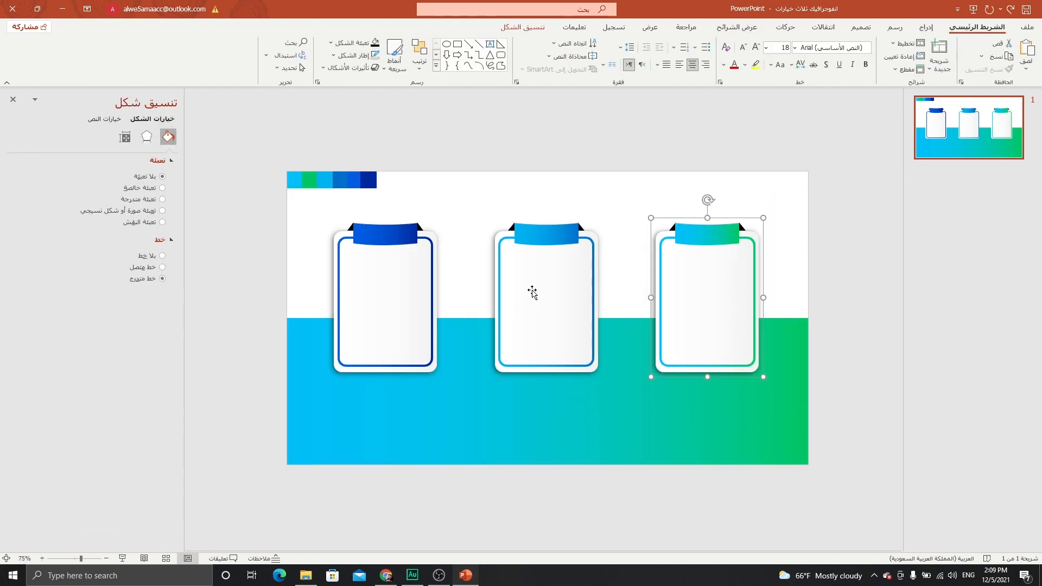
Step: Move all three cards together slightly down the slide, keeping their horizontal positions
left_click(532, 294, "shift")
left_click(376, 299, "shift")
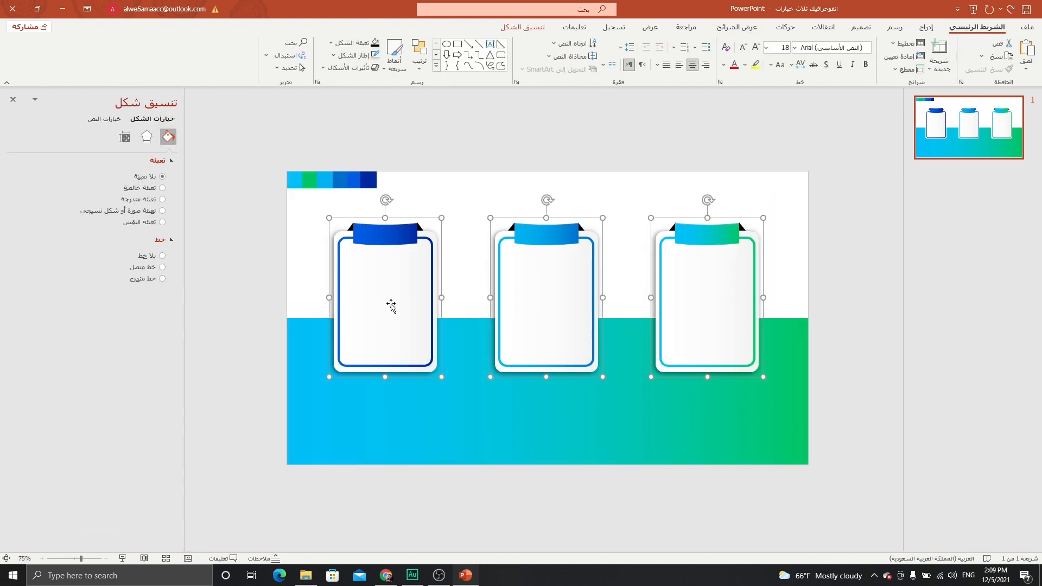
left_click_drag(400, 265, 398, 283)
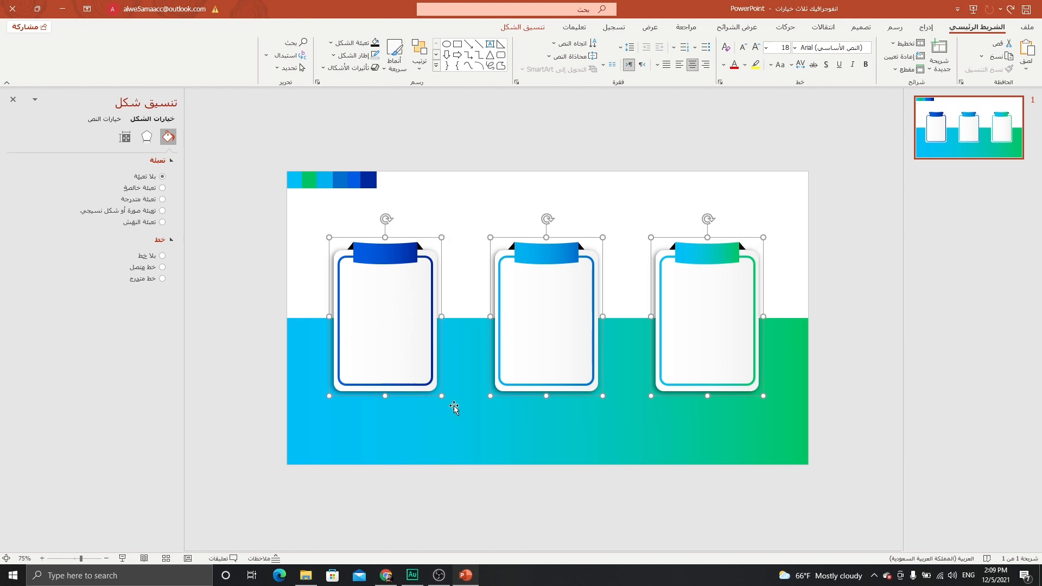
left_click(462, 426)
Step: Draw a circle about 1.78 inches in diameter, centered horizontally over the left card's bottom edge, and remove its outline
left_click(922, 28)
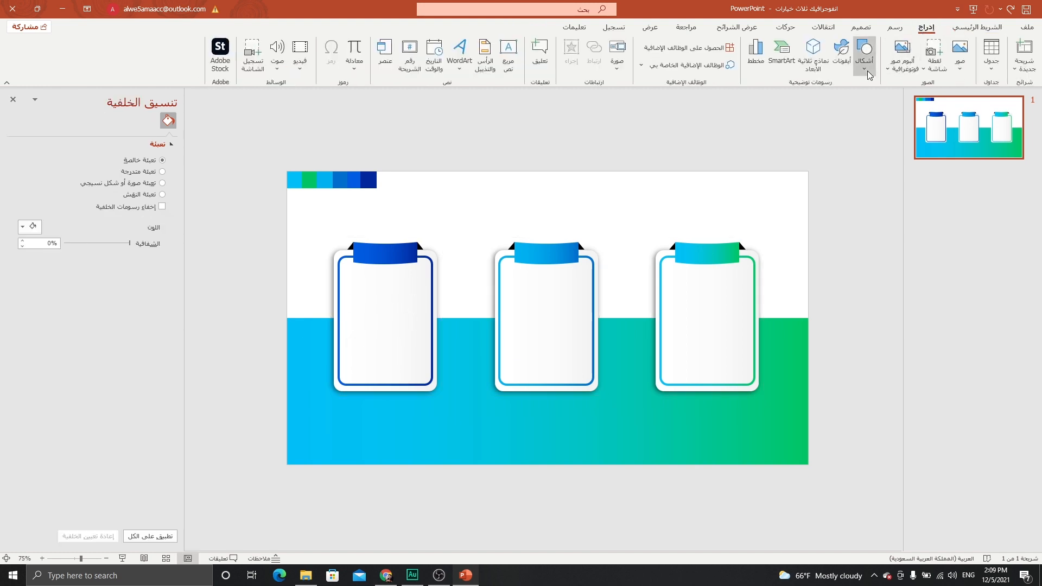
left_click(864, 55)
left_click(825, 98)
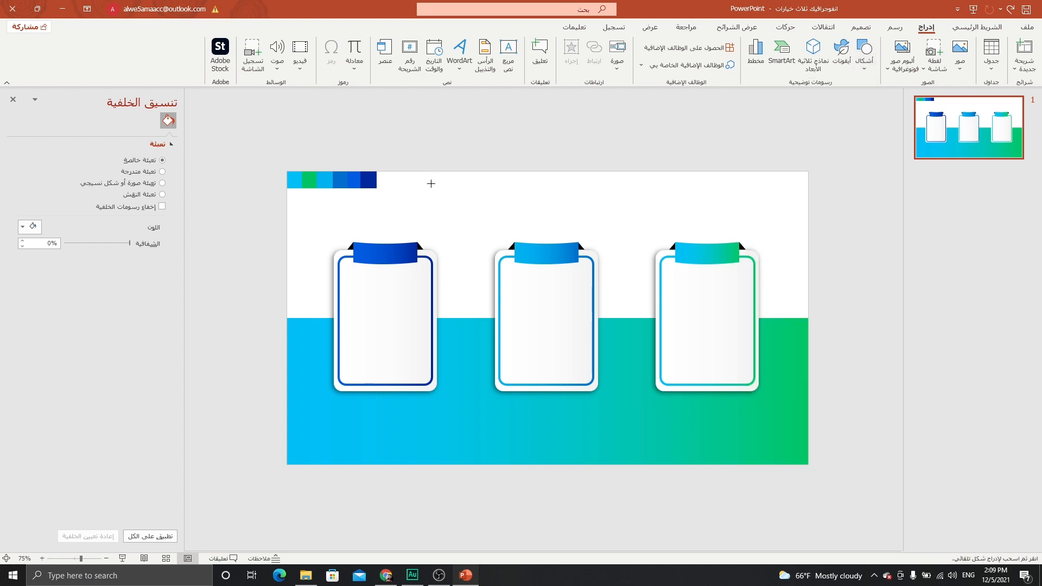
left_click_drag(360, 360, 431, 431)
mouse_move(393, 394)
left_mouse_down()
mouse_move(379, 382)
mouse_move(382, 391)
left_mouse_up()
left_click(137, 315)
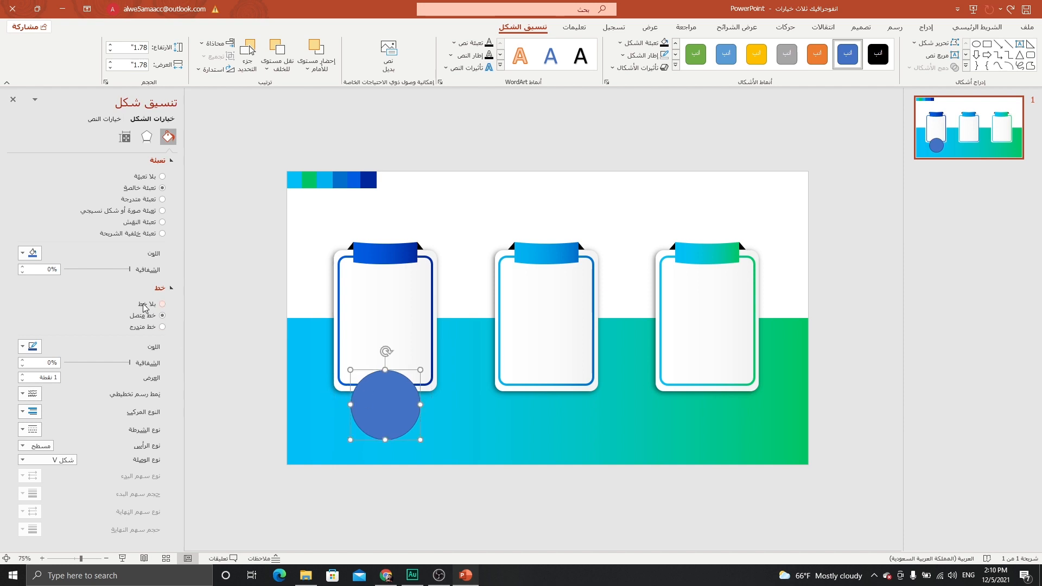
left_click(146, 305)
Step: Give the circle a gradient fill using the navy and bright blue sampled from the last two palette swatches
left_click(139, 204)
left_click(24, 347)
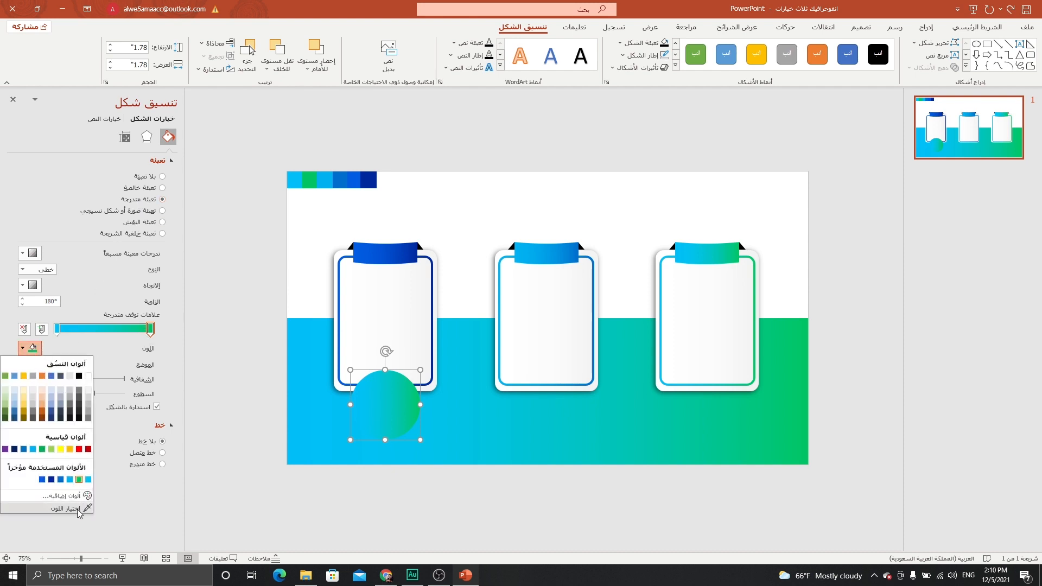
left_click(81, 508)
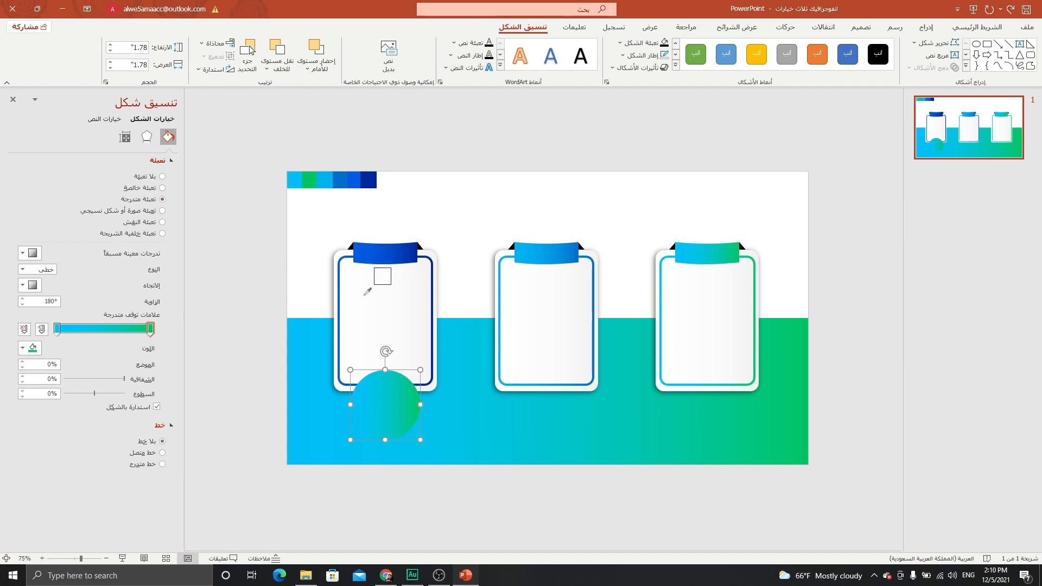
left_click(376, 176)
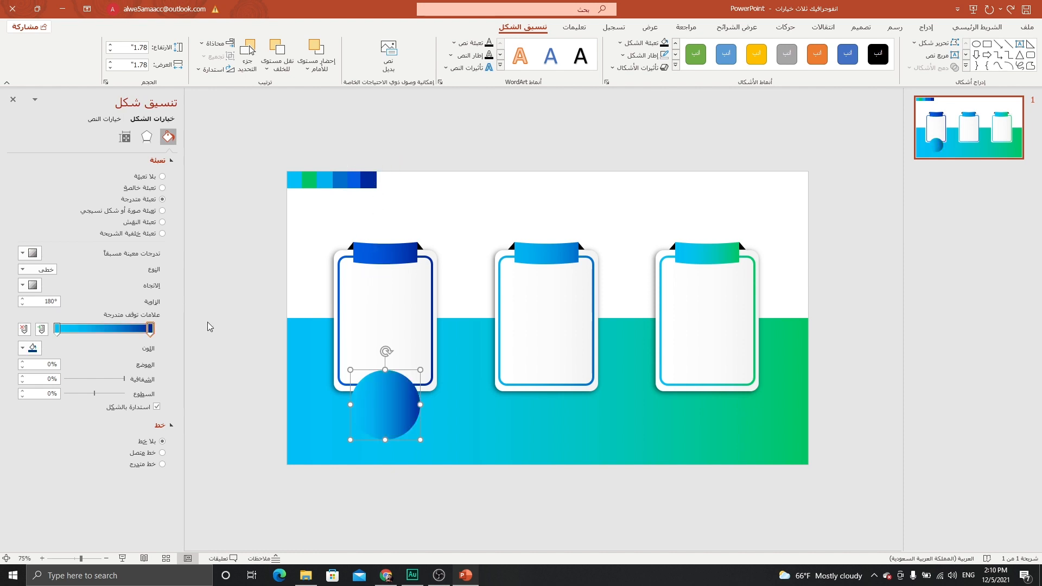
left_click(57, 328)
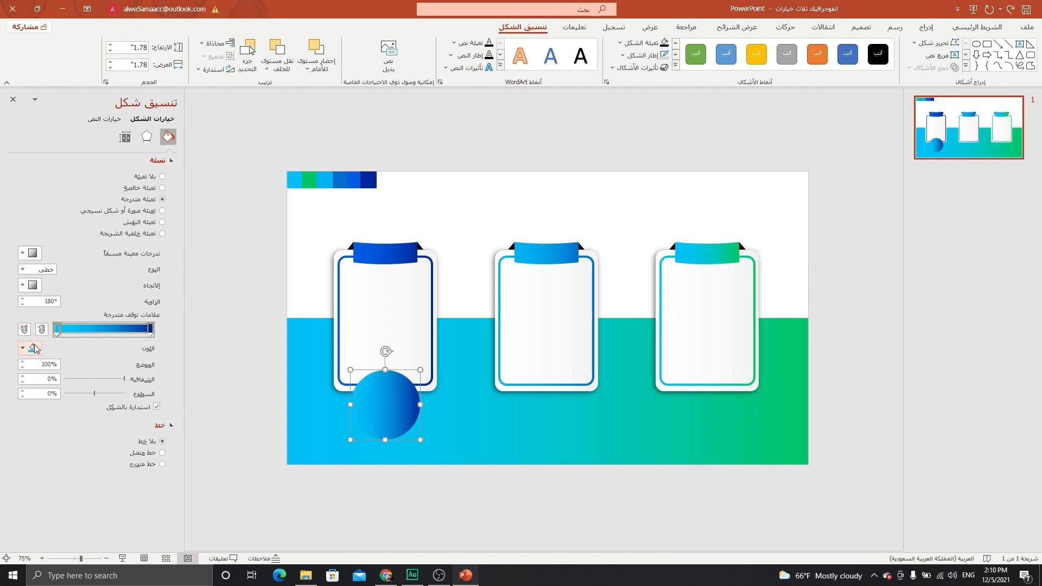
left_click(31, 347)
left_click(66, 507)
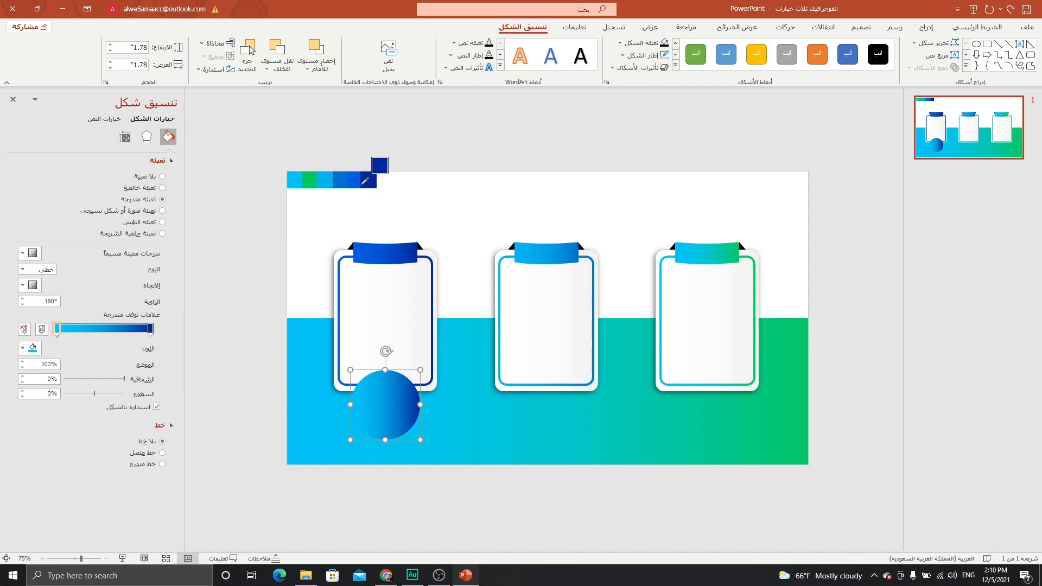
left_click(356, 179)
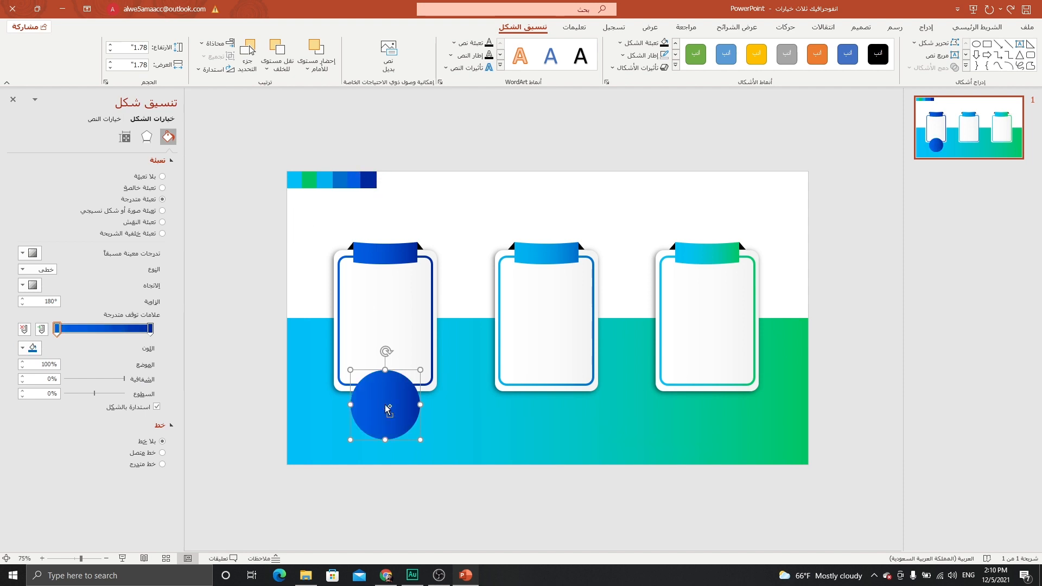
Step: Duplicate the circle, align the copy over the original and shrink it about its center to about 1.29 inches
key("ctrl+d")
left_click_drag(391, 407, 386, 399)
left_click_drag(350, 440, 360, 430)
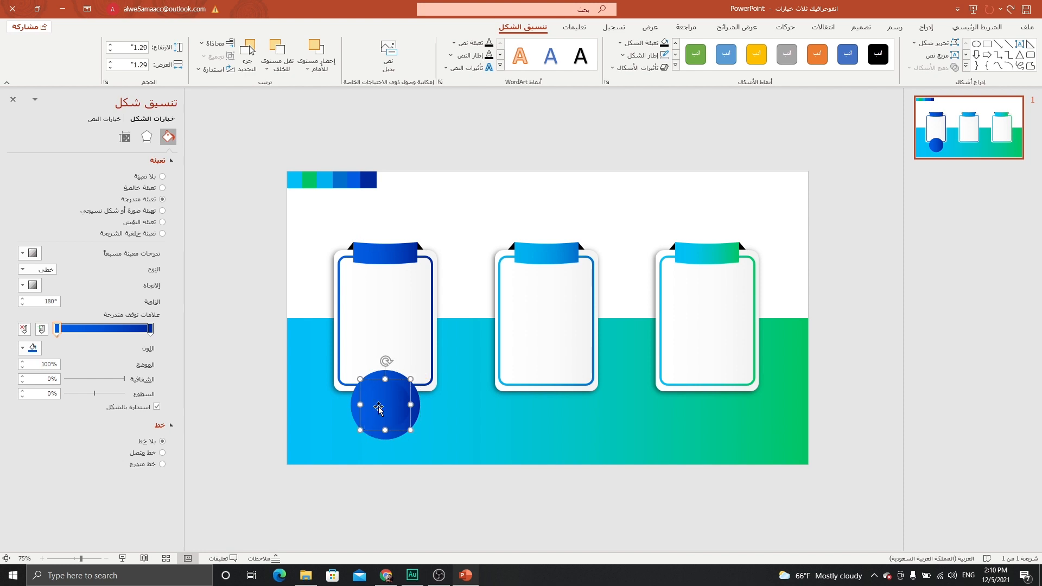
Step: Give the inner circle a solid white fill and enlarge it about its center to about 1.56 inches
left_click(145, 178)
left_click(143, 188)
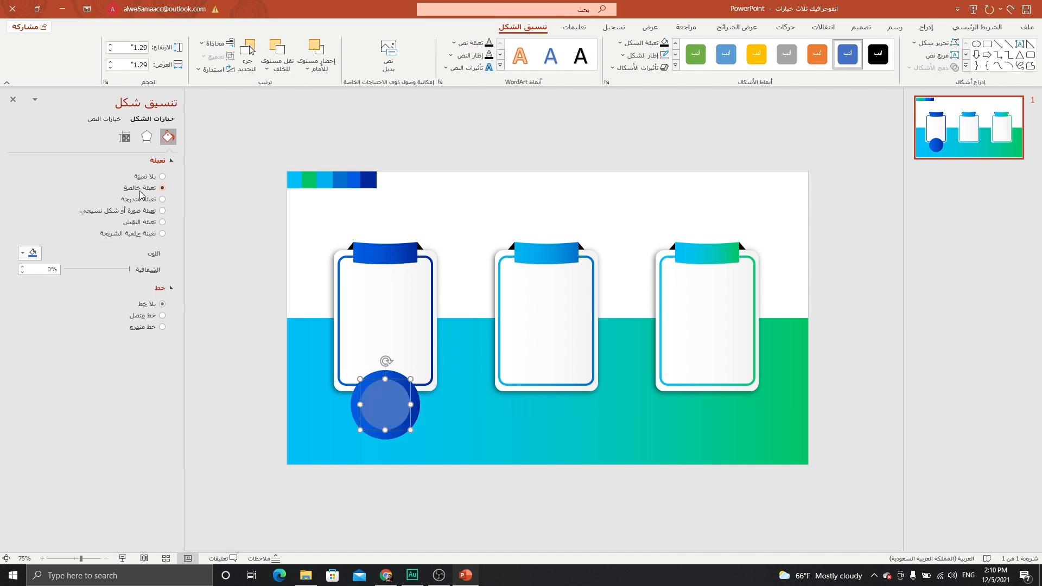
left_click(22, 253)
left_click(88, 281)
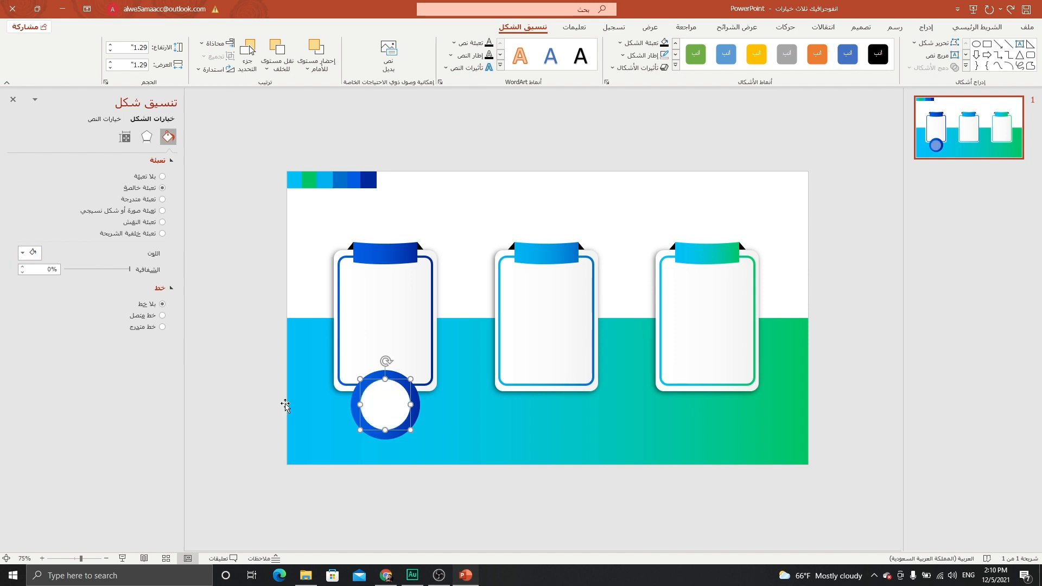
left_click(380, 415)
scroll(385, 412, "up", 5, "ctrl")
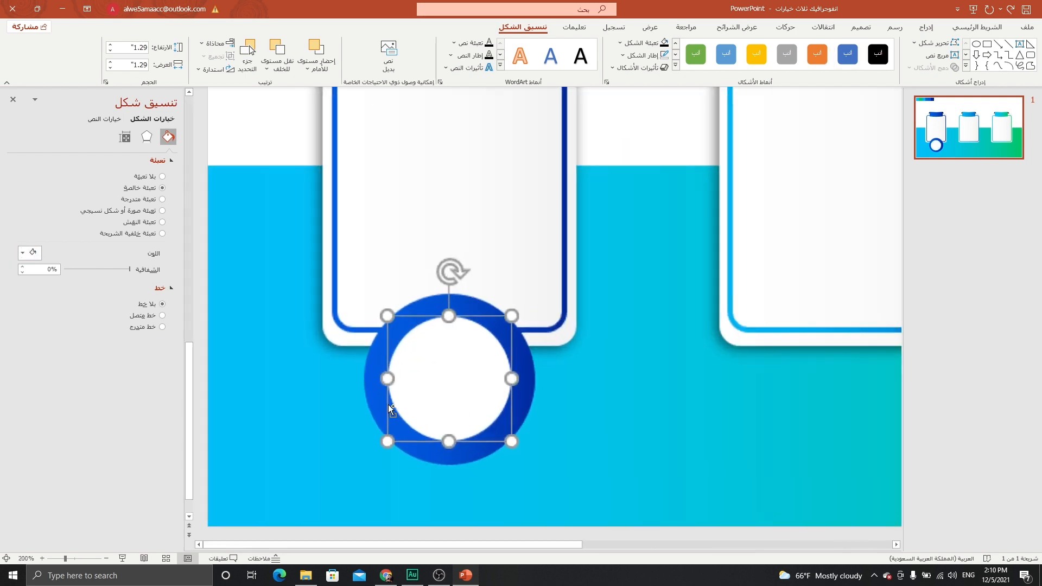
left_click_drag(535, 300, 549, 286)
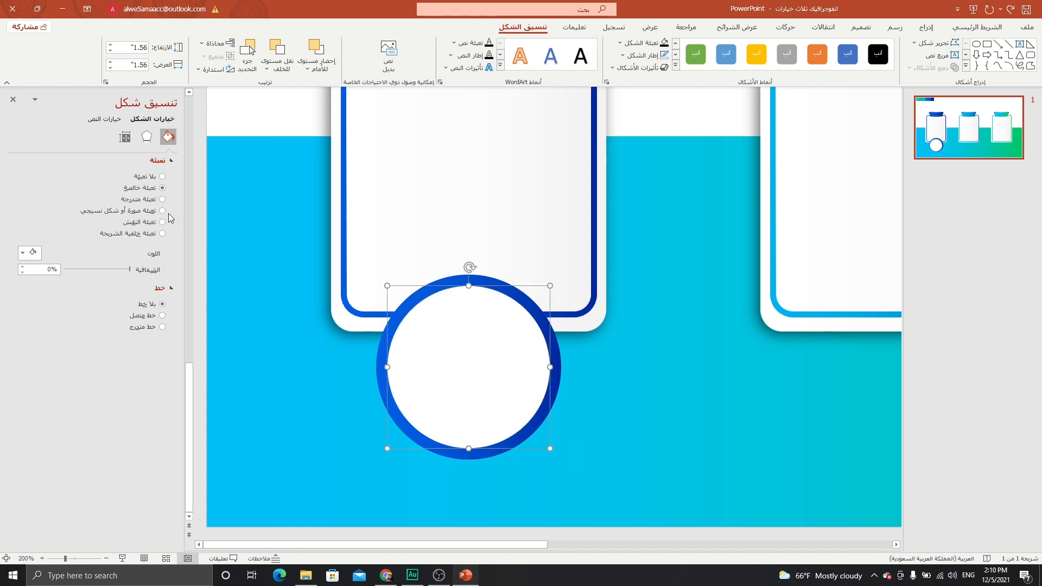
Step: Add an outer bottom-left offset shadow to the white circle with 26% transparency and 7 pt blur
left_click(151, 139)
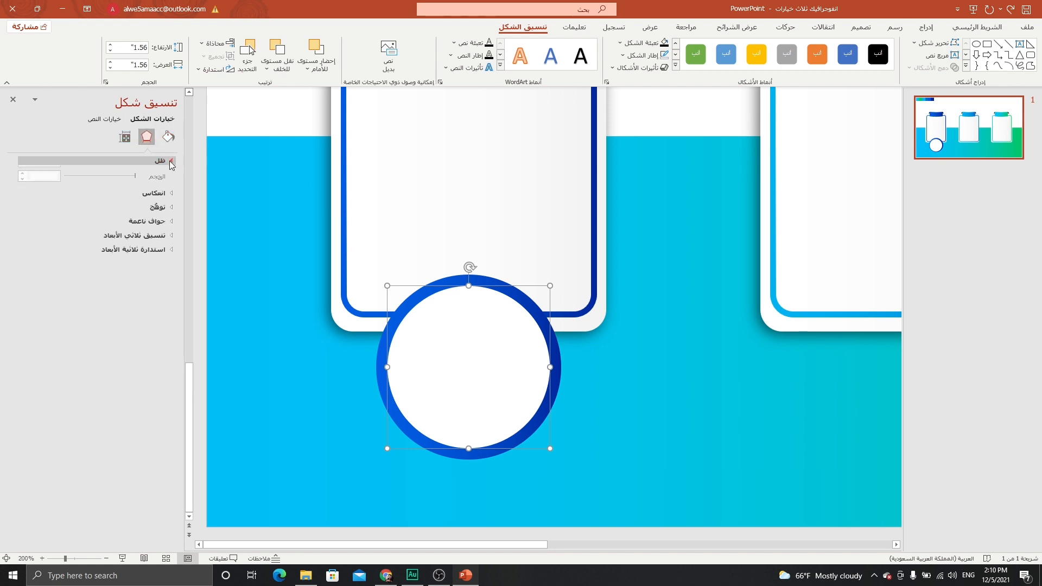
left_click(171, 161)
left_click(32, 175)
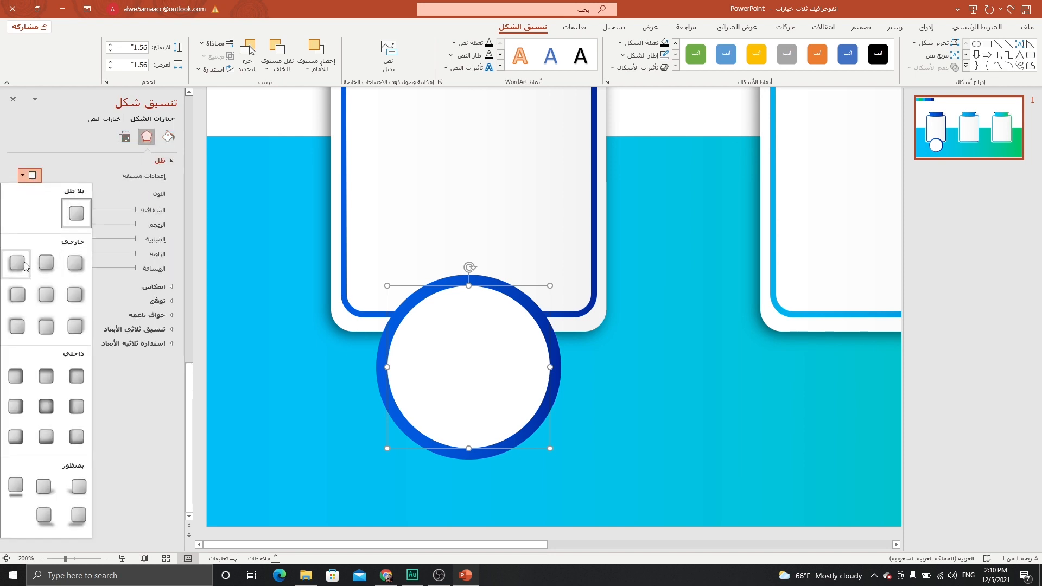
left_click(25, 266)
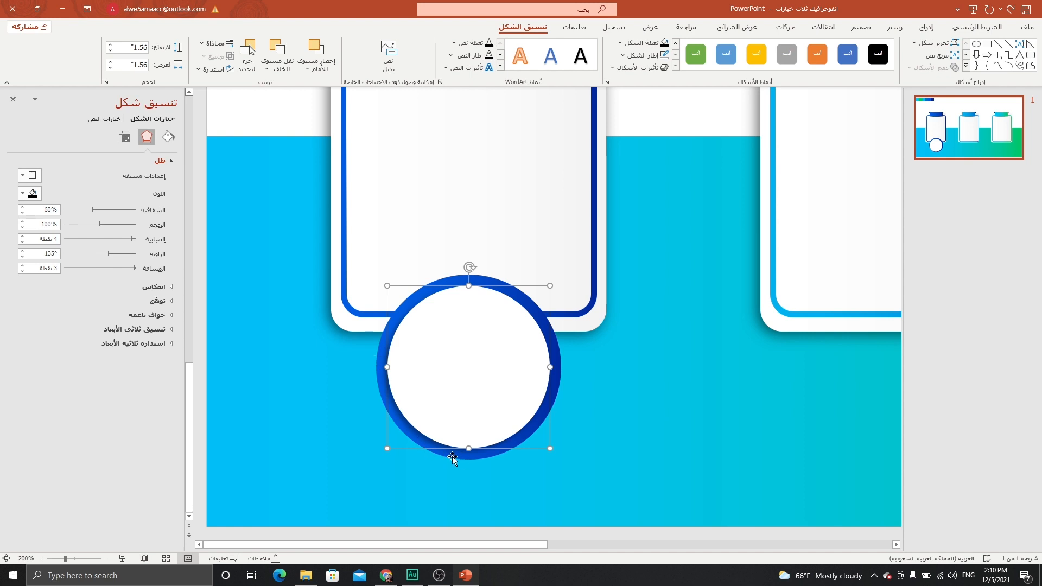
left_click_drag(97, 209, 117, 209)
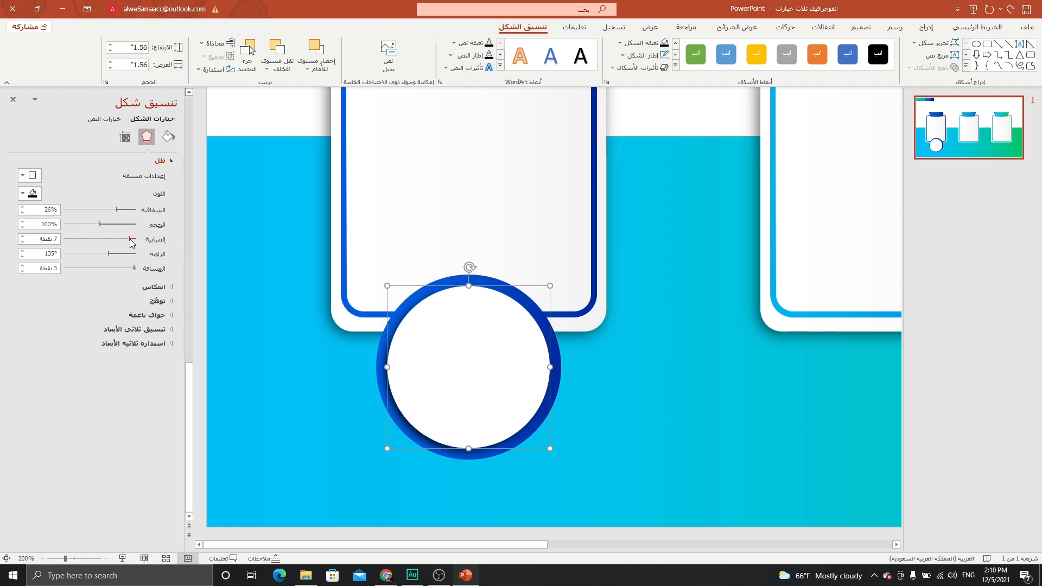
Step: Group the white circle with its blue ring and place copies centered over the middle and right cards' bottom edges
scroll(337, 339, "down", 10)
left_click_drag(307, 489, 453, 365)
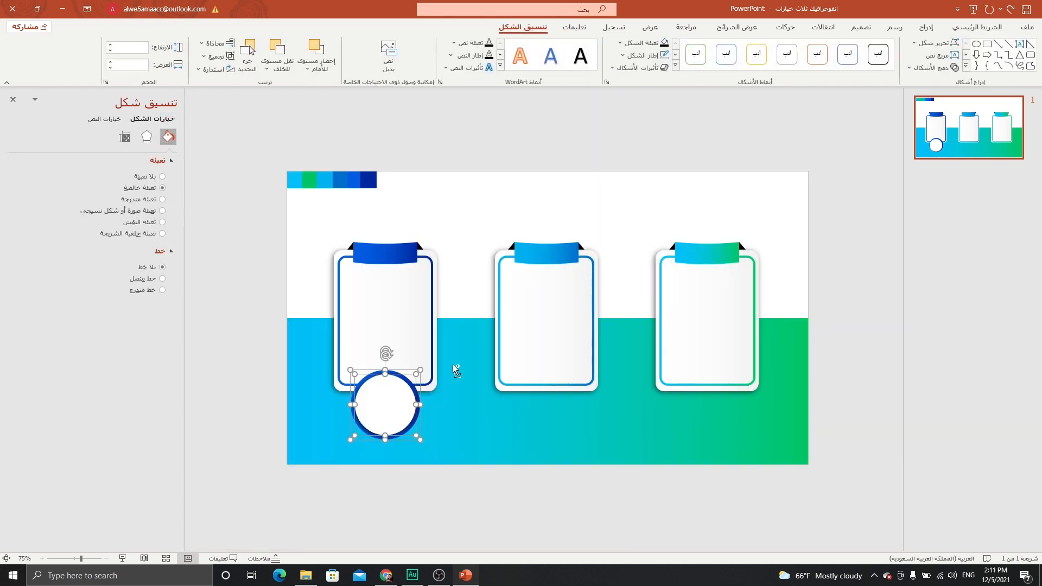
left_click(423, 390)
left_click_drag(388, 403, 547, 400)
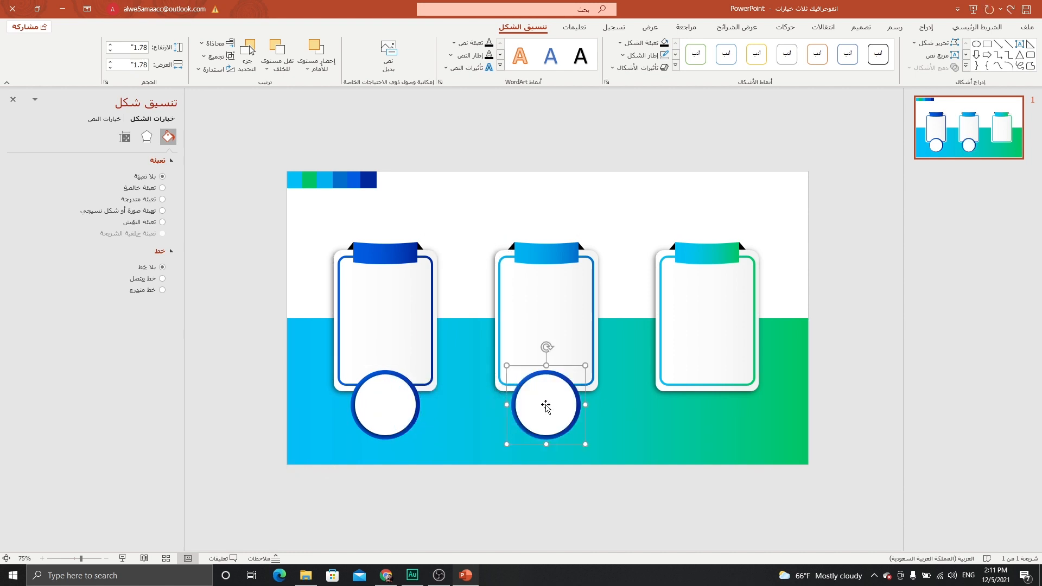
left_click_drag(548, 395, 707, 400)
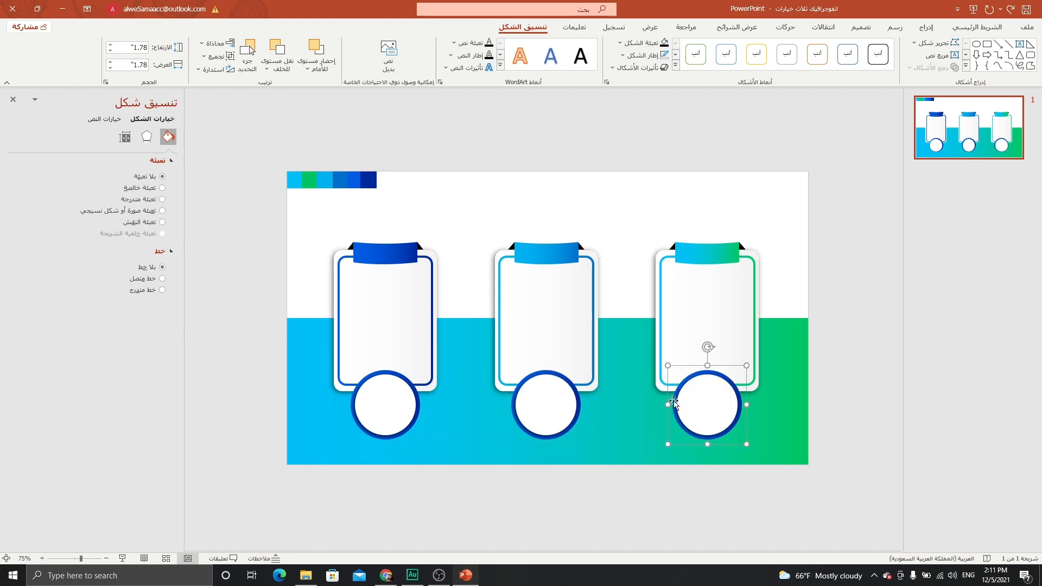
Step: Recolor the middle ring's gradient with the medium blue and sky blue sampled from the fourth and third palette swatches
left_click(553, 413)
scroll(553, 412, "up", 5, "ctrl")
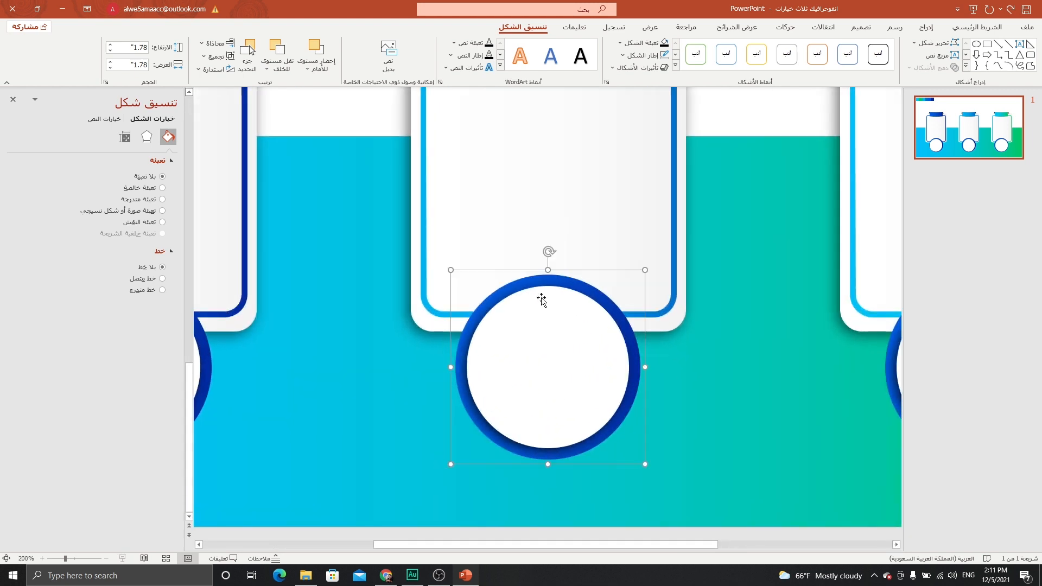
left_click(557, 279)
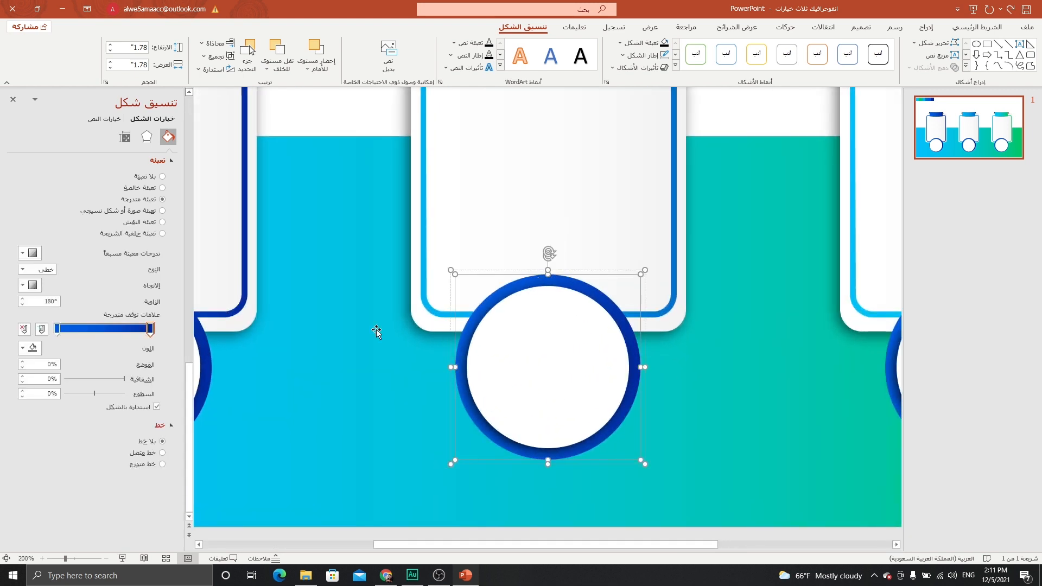
scroll(349, 400, "down", 5, "ctrl")
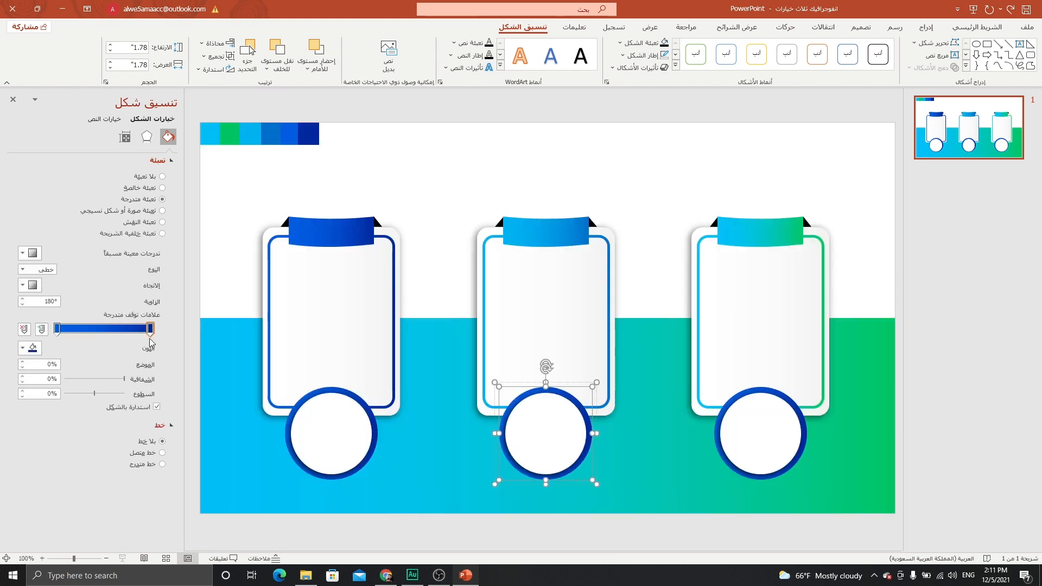
left_click(33, 347)
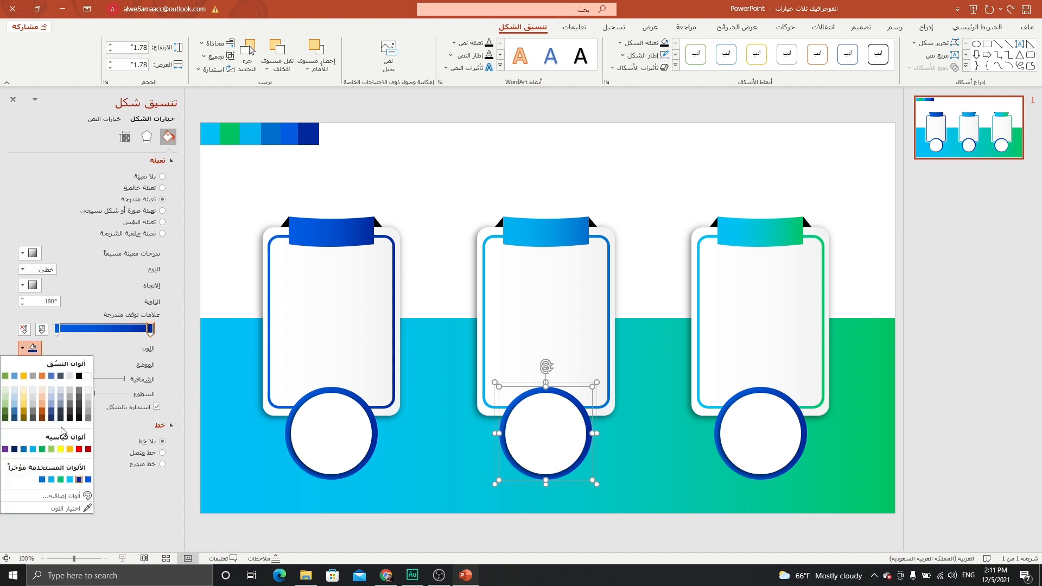
left_click(81, 513)
left_click(277, 140)
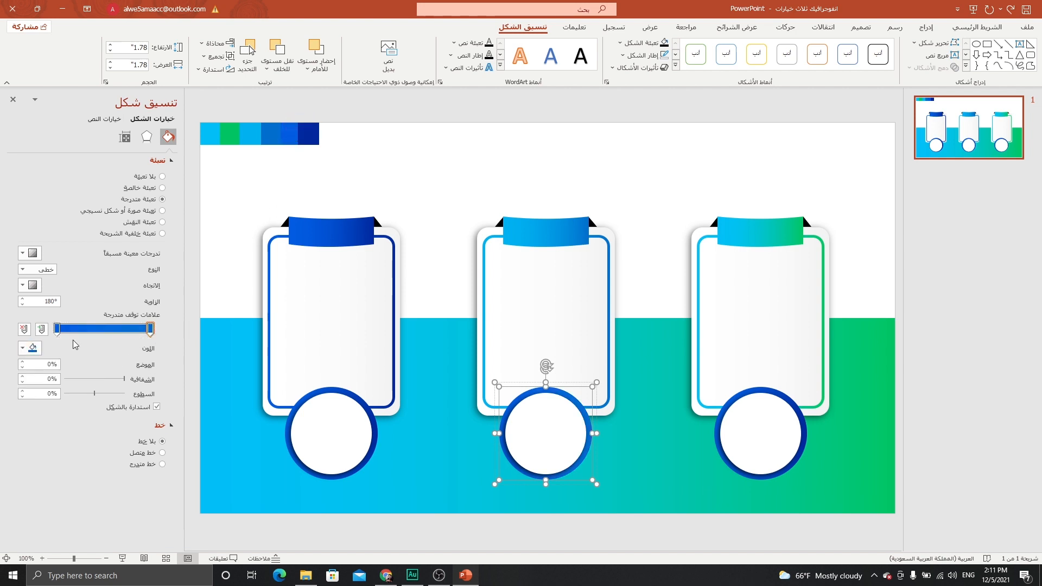
left_click(31, 350)
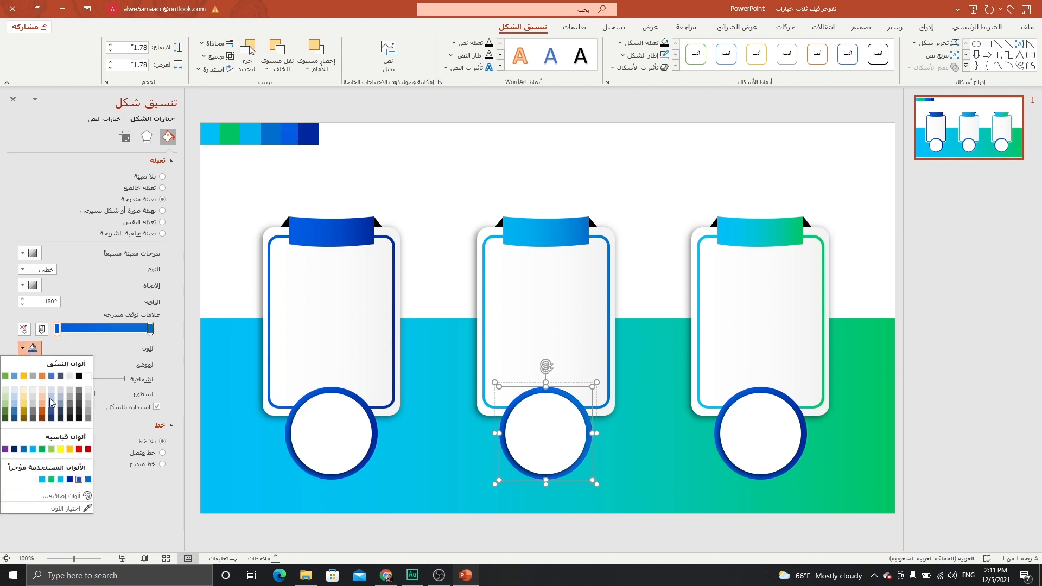
left_click(82, 512)
left_click(253, 135)
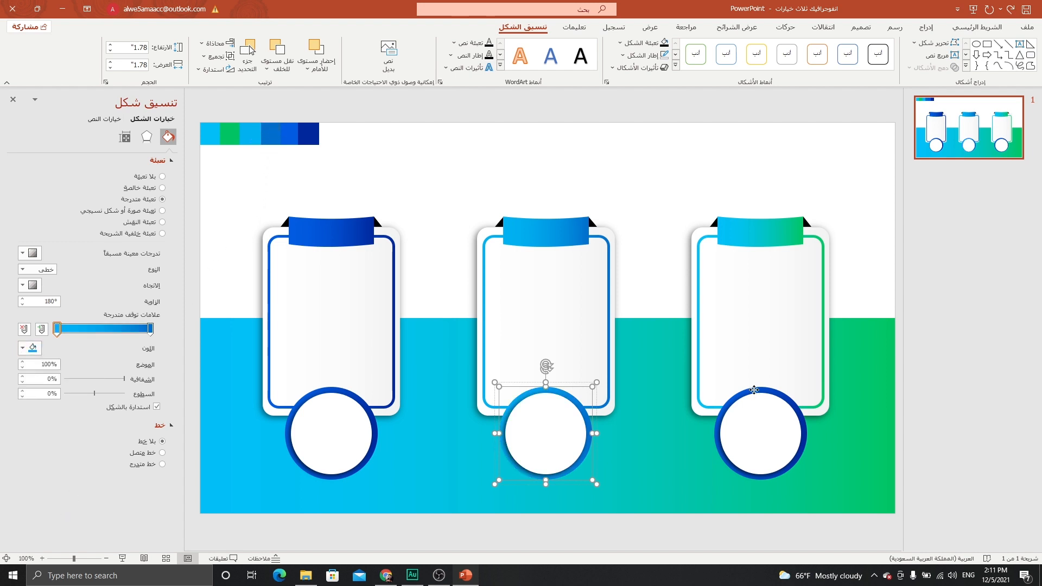
Step: Recolor the right ring's gradient with green and the light blue sampled from the first palette swatch
left_click(747, 391)
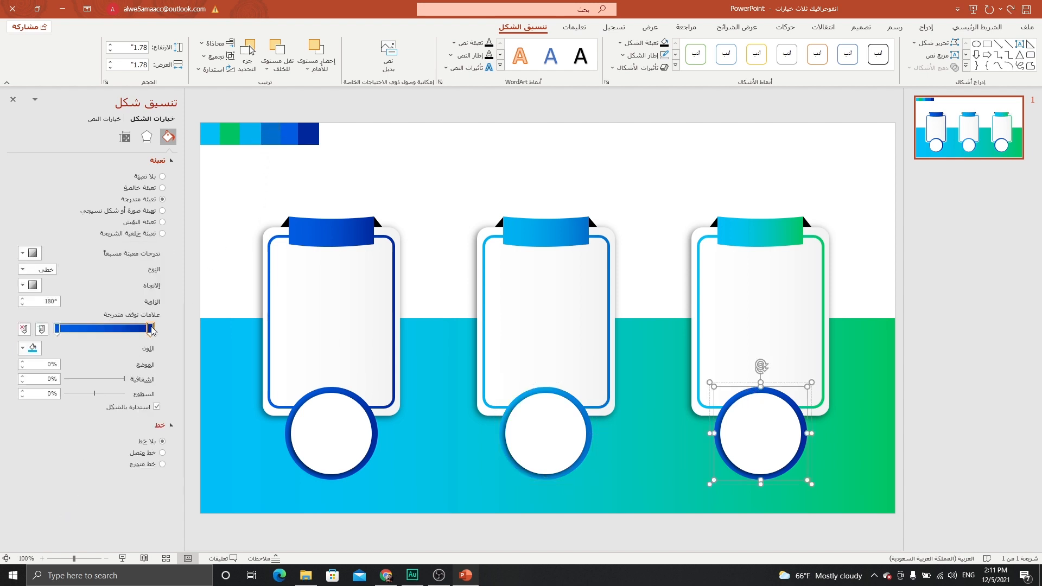
left_click(22, 350)
left_click(57, 329)
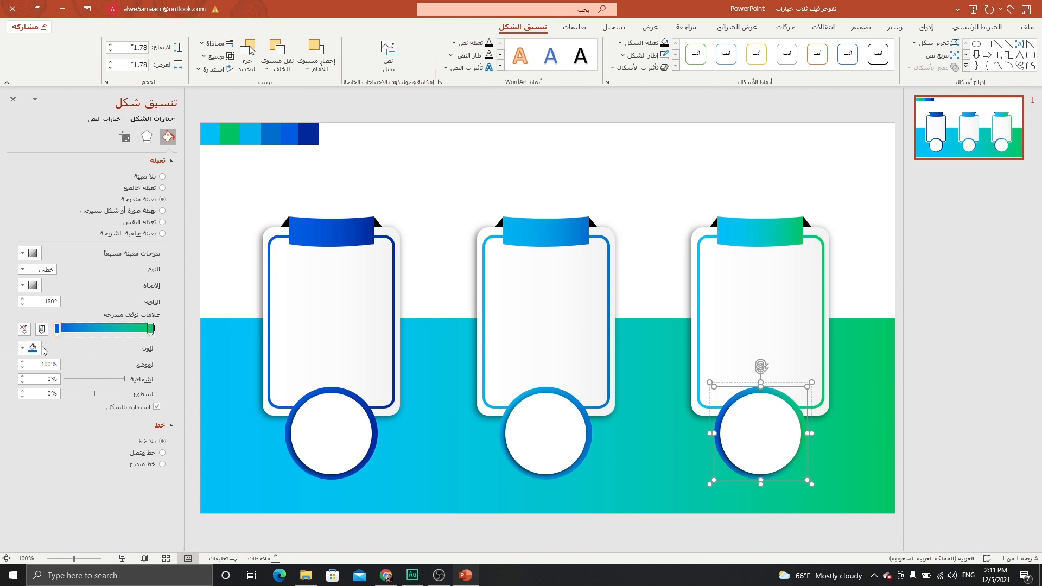
left_click(30, 349)
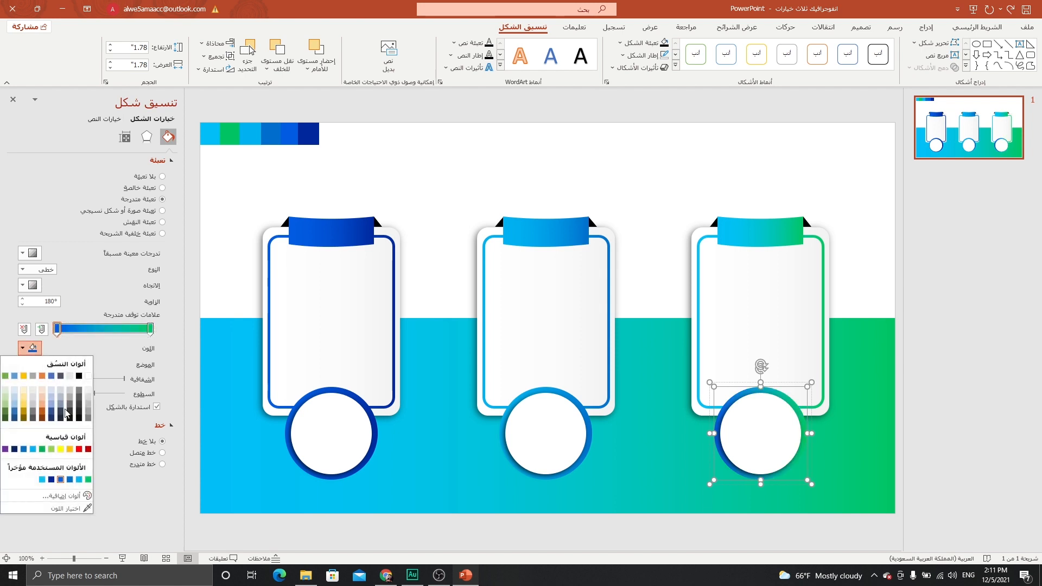
left_click(79, 512)
left_click(211, 129)
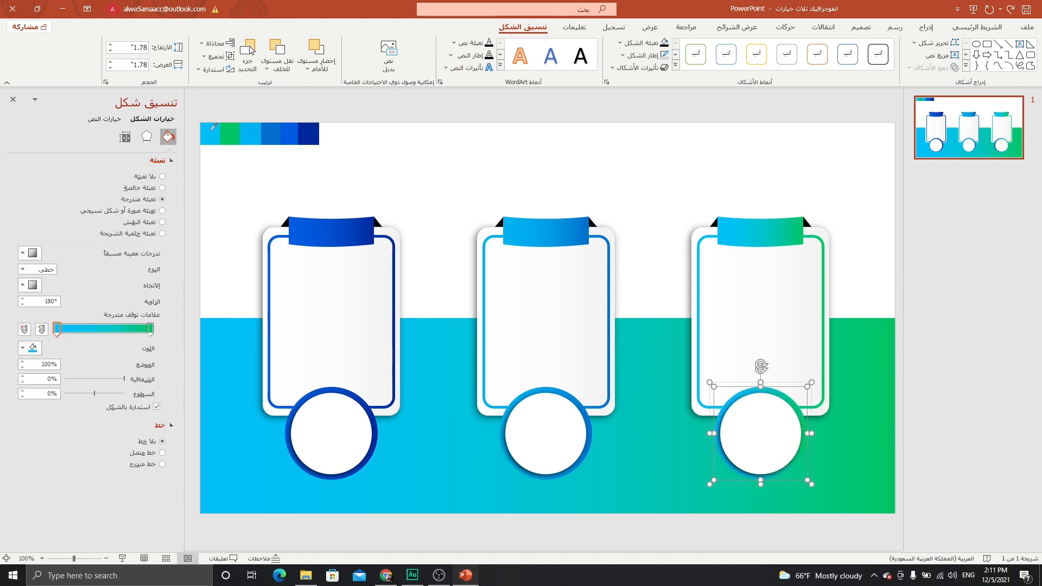
Step: Apply an outer bottom-right offset shadow to all three circle groups together and slightly increase its blur
left_click(425, 186)
scroll(424, 186, "down", 2)
left_click(387, 407)
left_click(553, 414, "shift")
left_click(716, 412, "shift")
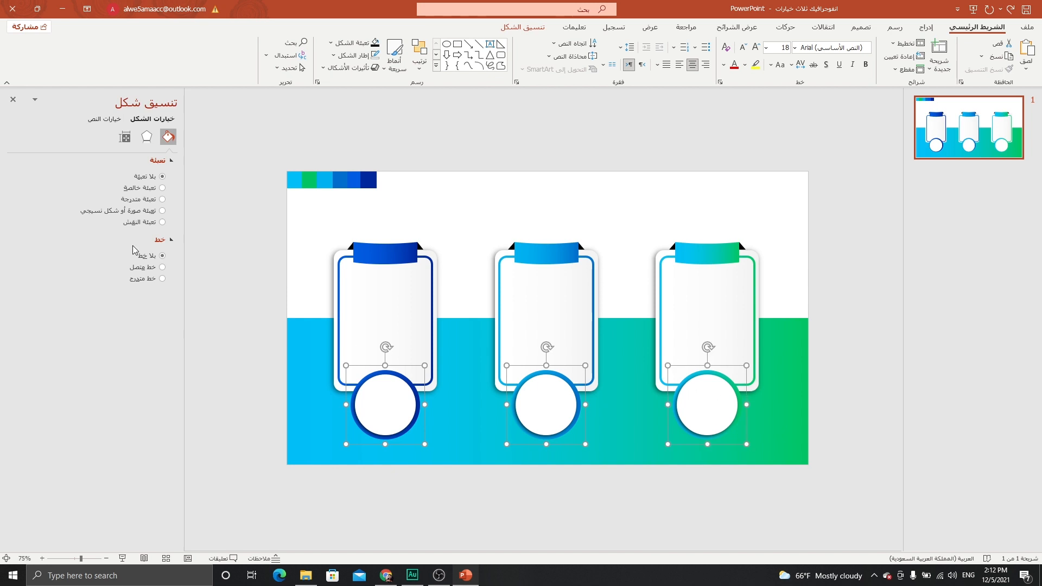
left_click(147, 136)
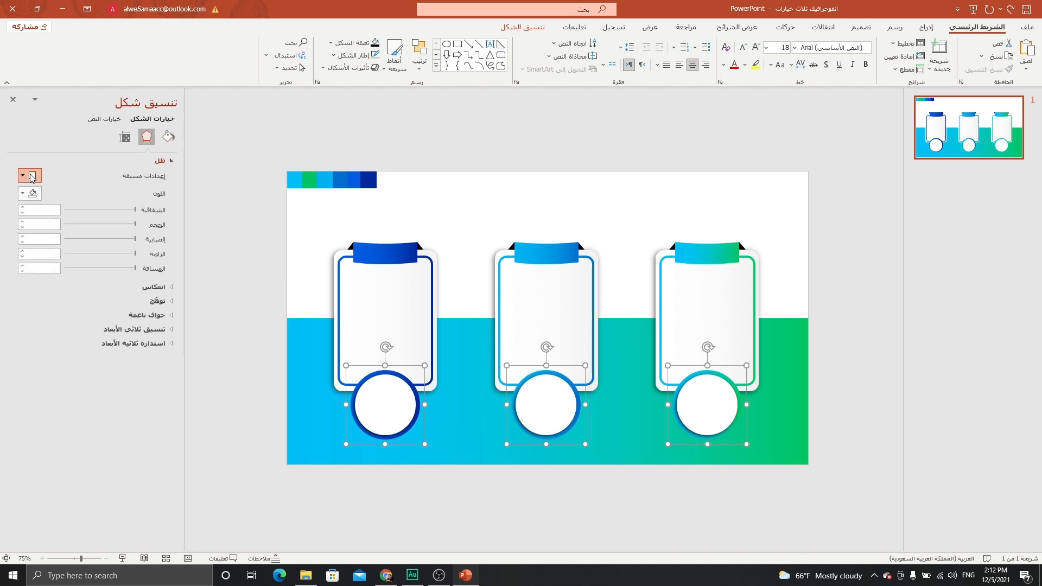
left_click(32, 177)
left_click(74, 263)
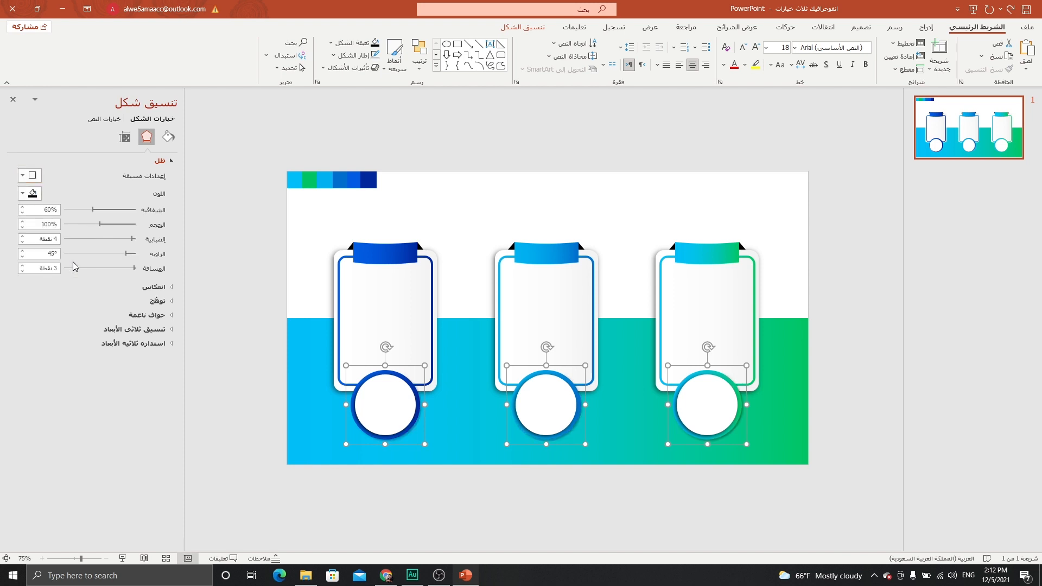
left_click_drag(131, 240, 129, 239)
left_click(217, 361)
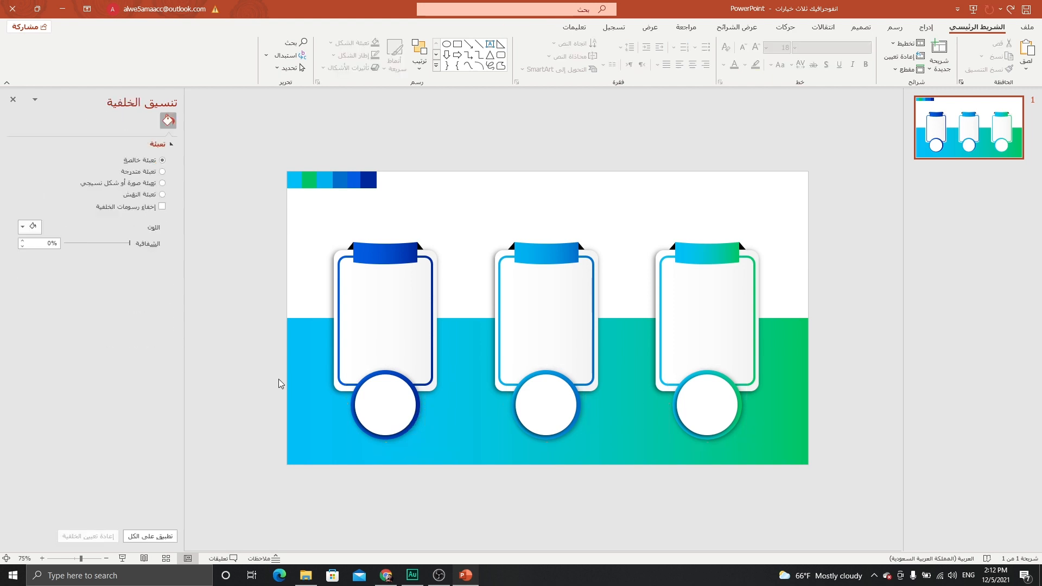
Step: Draw a horizontal line about 12 inches long across the cards, aligned with the gradient band's upper edge
left_click(923, 32)
left_click(863, 51)
left_click(848, 99)
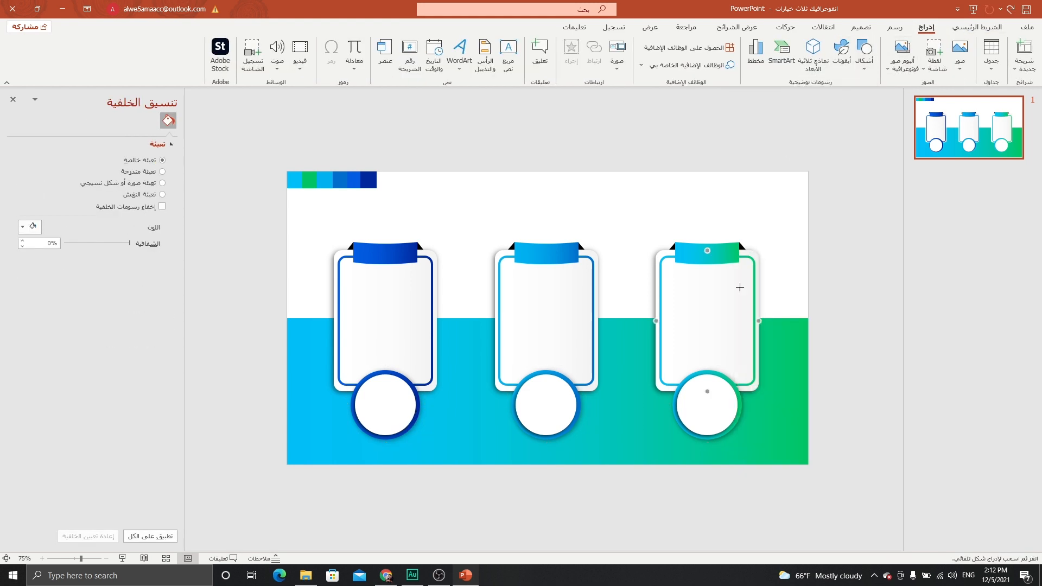
left_click_drag(779, 317, 312, 314)
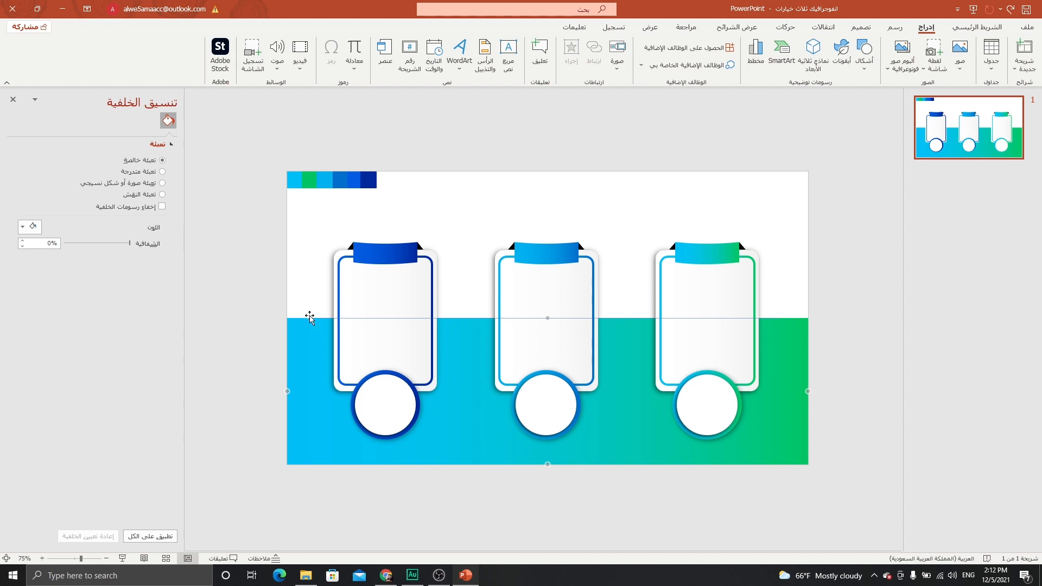
left_click_drag(309, 315, 310, 318)
Step: Color the horizontal line white and set its weight to 4.5 pt
left_click(643, 54)
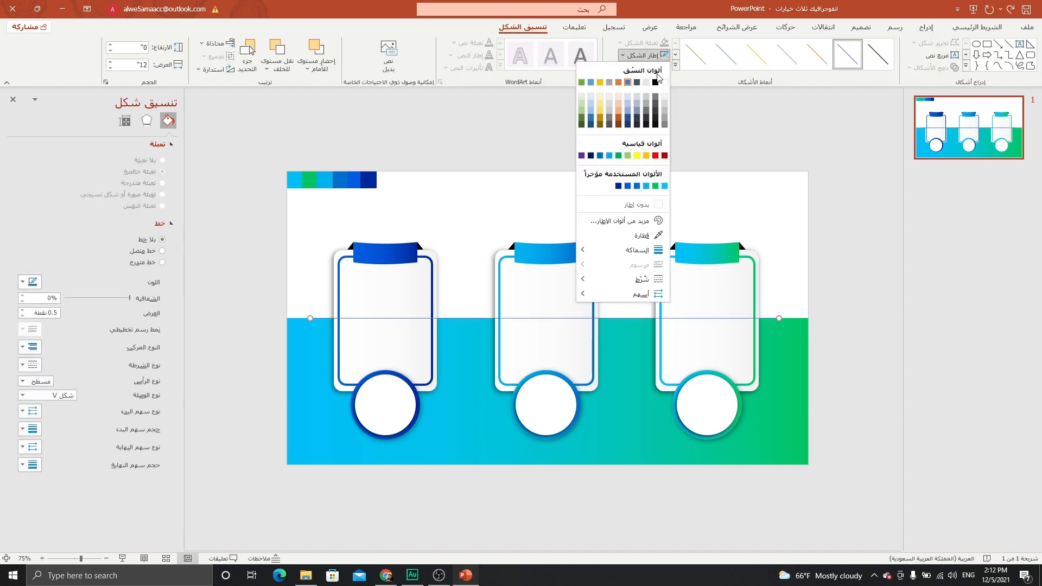
left_click(664, 82)
left_click(642, 54)
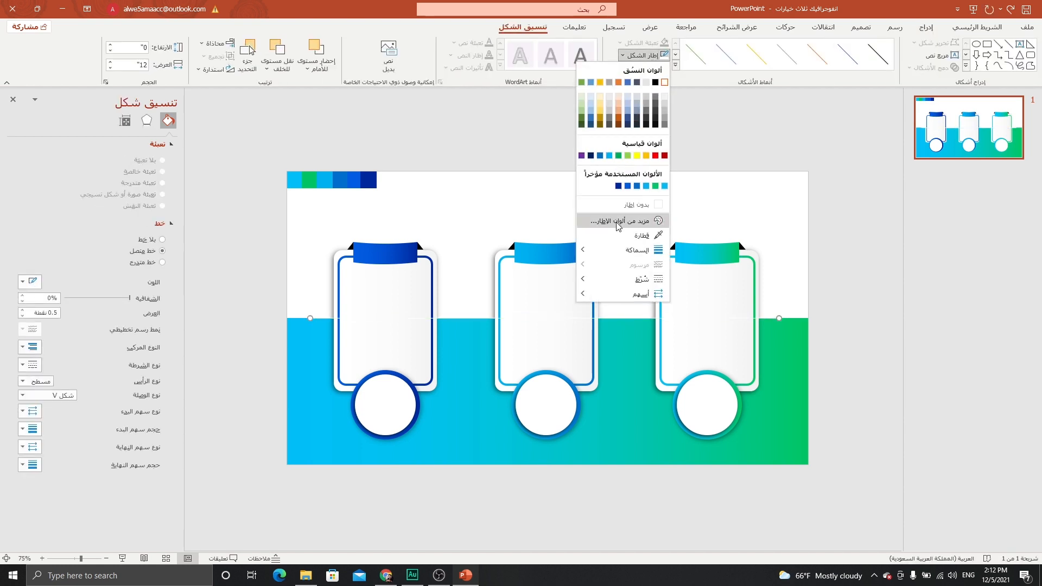
mouse_move(624, 250)
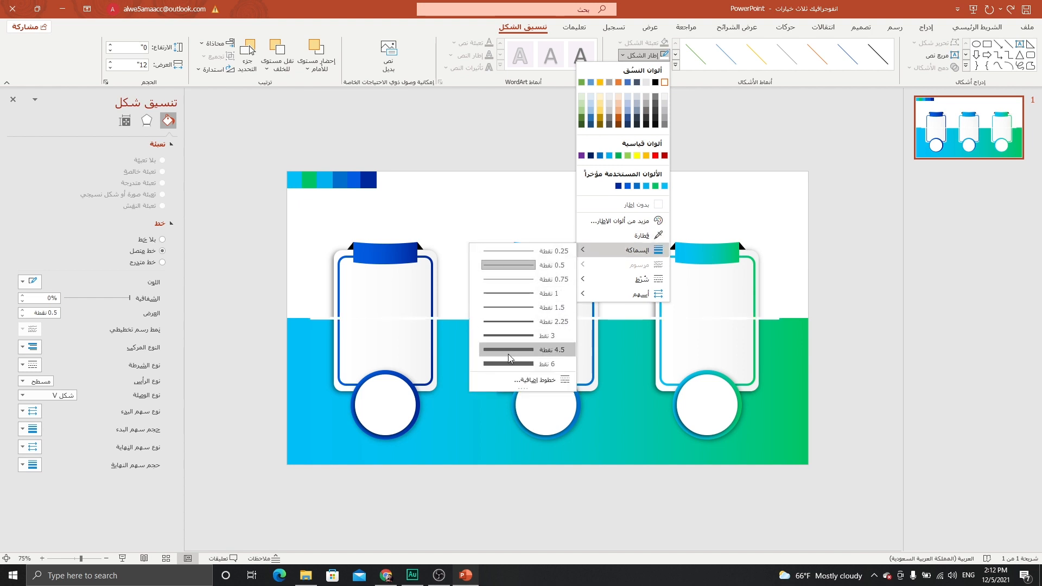
left_click(508, 352)
Step: Send the white line to the back, and bring it forward one level so it lies above the band but behind the cards
left_click(280, 74)
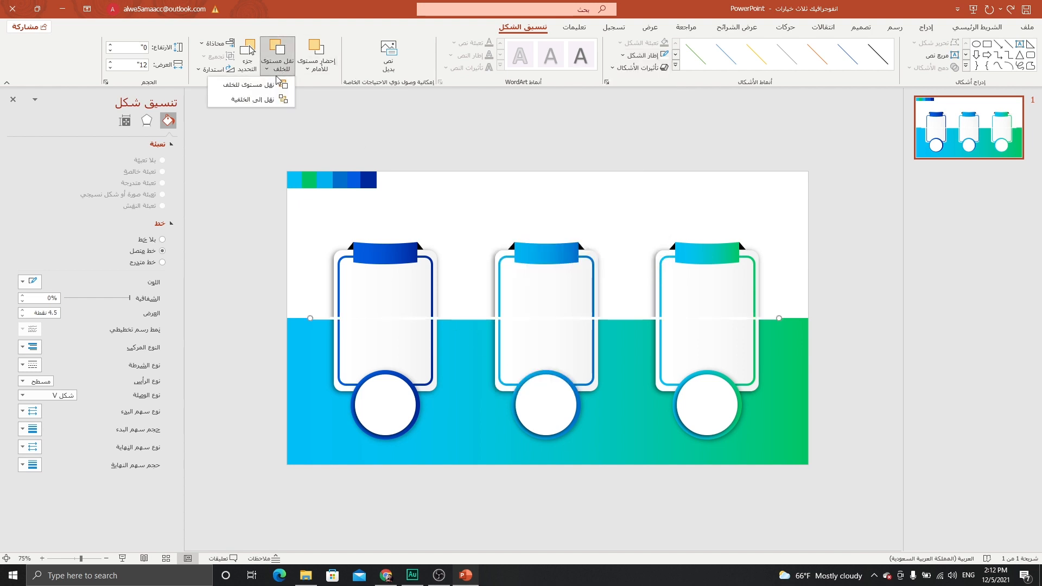
left_click(260, 99)
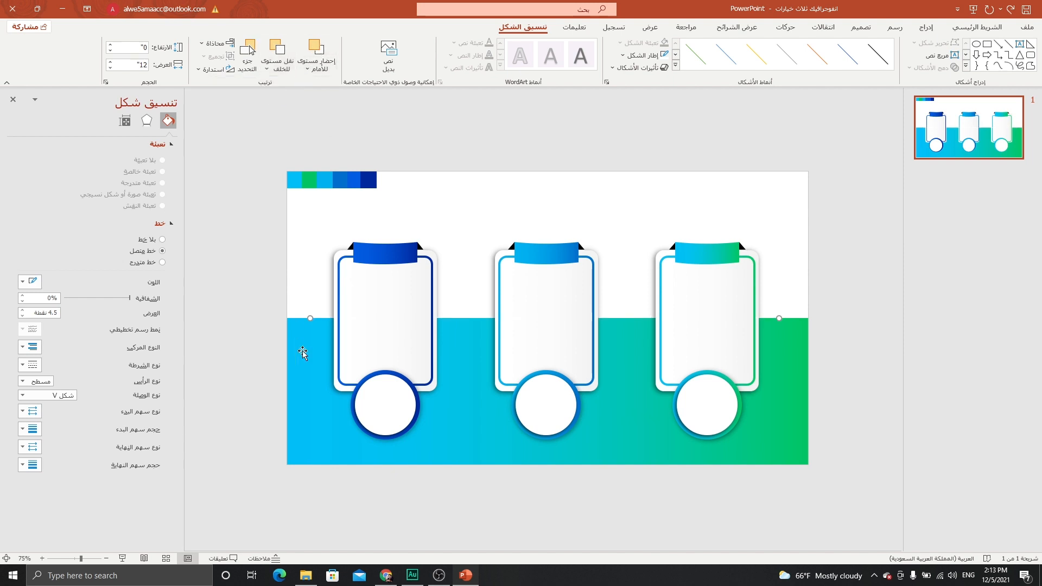
left_click(316, 49)
left_click(465, 210)
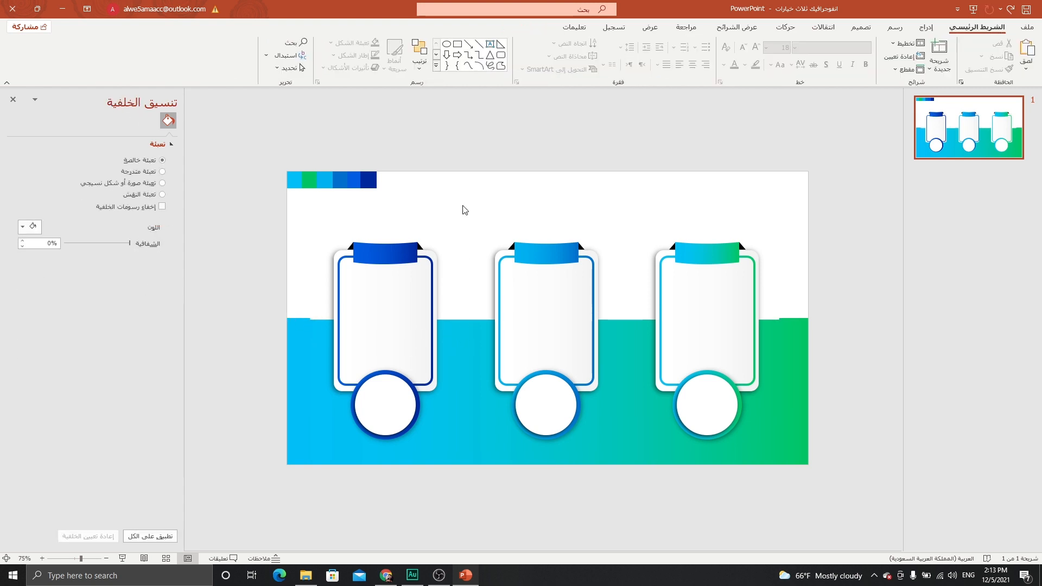
Step: Set the slide background to a solid light gray so the white connecting line stands out
left_click(30, 226)
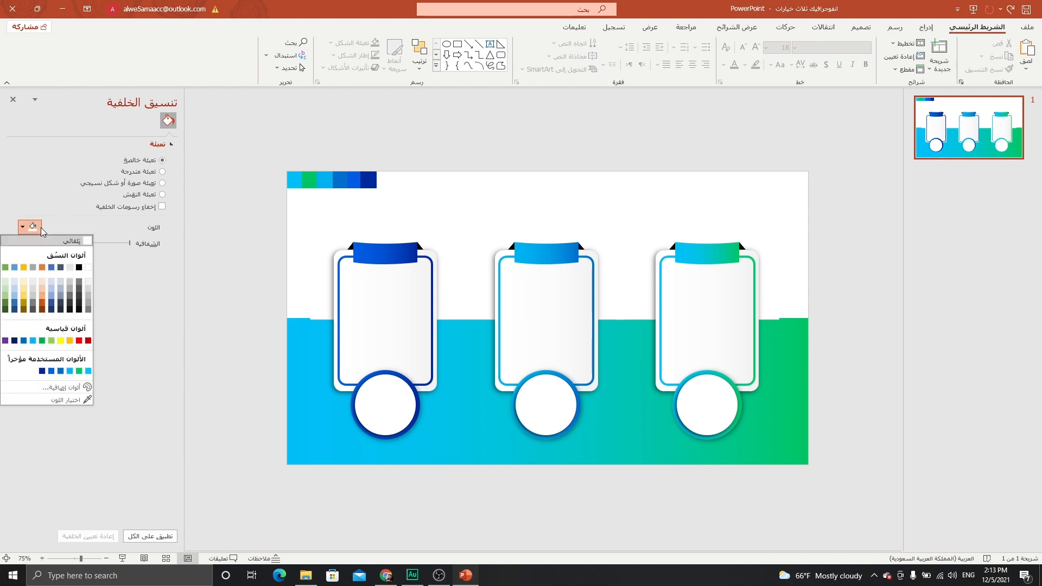
left_click(90, 291)
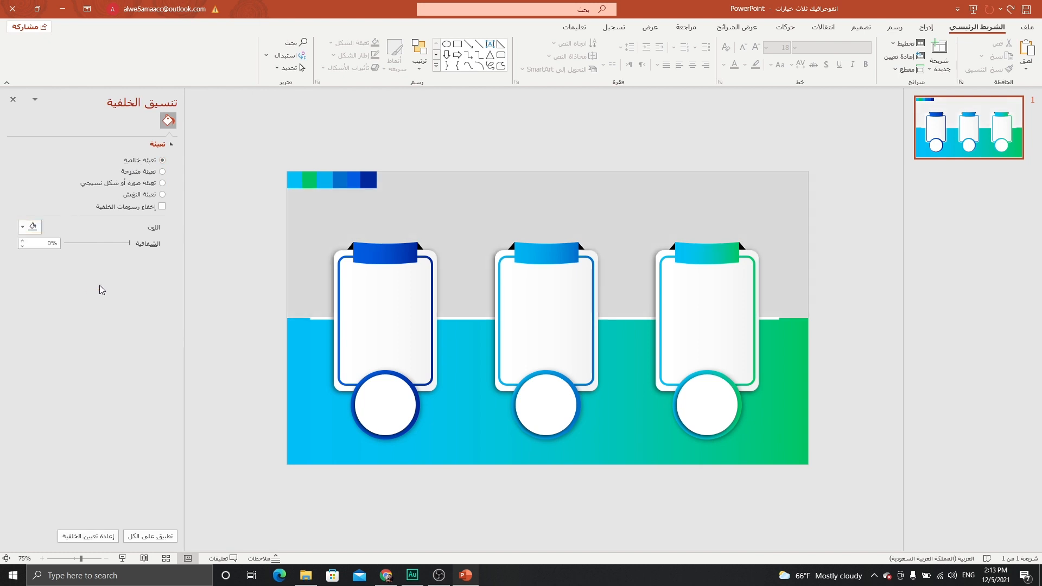
left_click(470, 319)
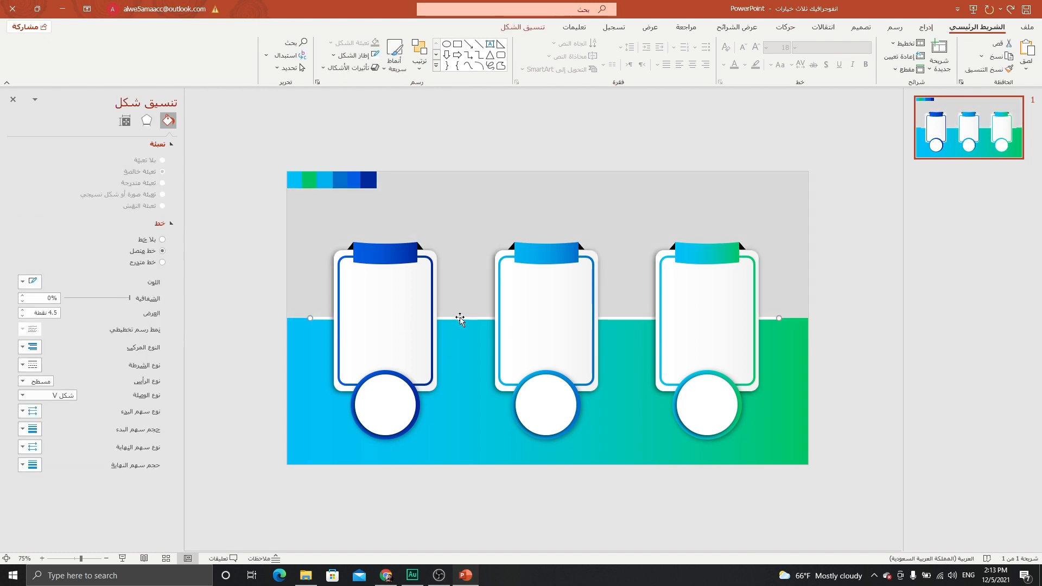
left_click(700, 168)
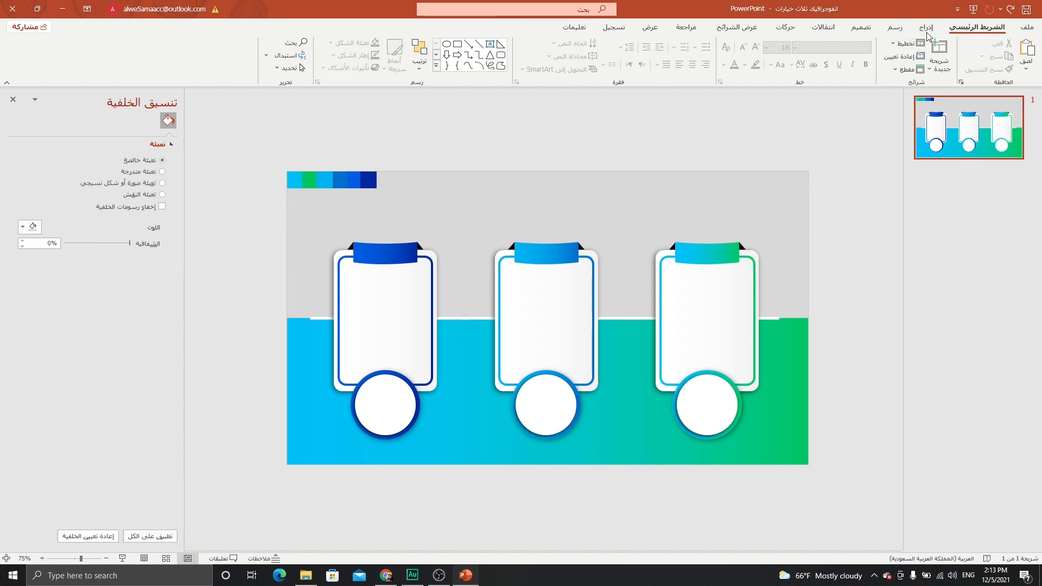
Step: Draw a teardrop shape about 0.64" in size above the cards and stretch its tip outward into a longer point
left_click(926, 27)
left_click(864, 69)
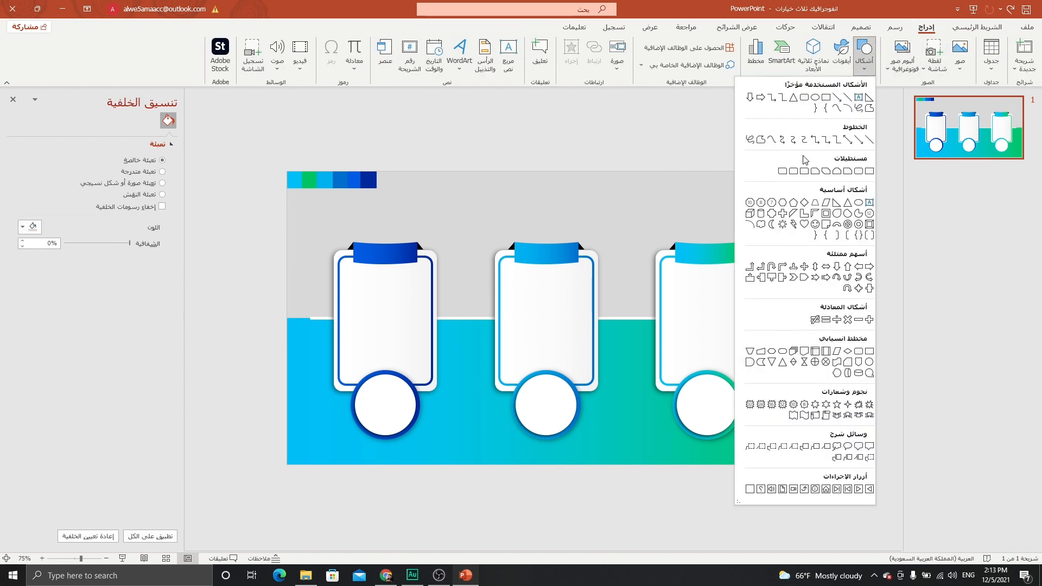
left_click(835, 222)
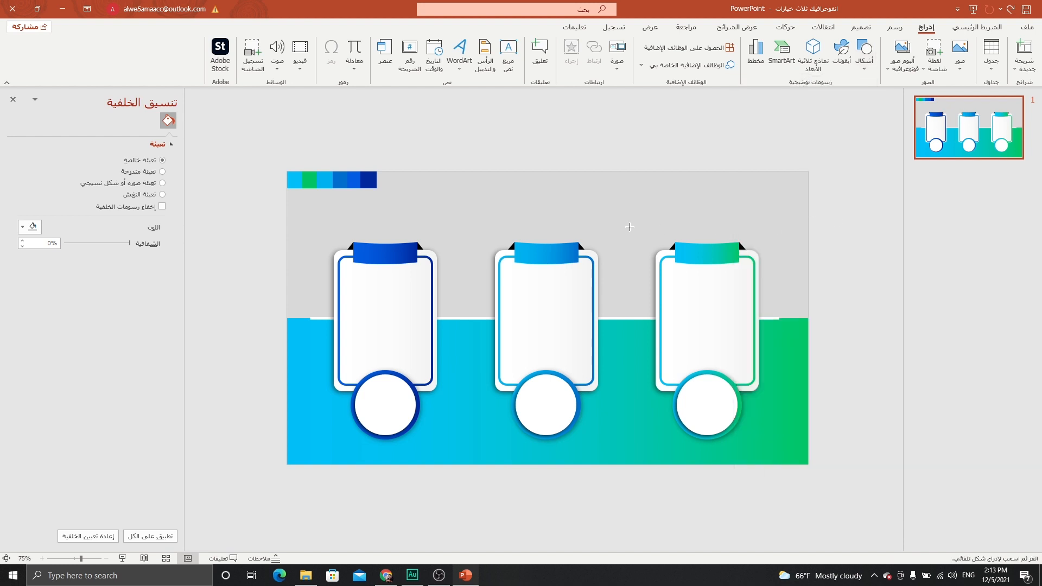
mouse_move(386, 304)
left_mouse_down()
mouse_move(354, 330)
mouse_move(467, 214)
left_mouse_up()
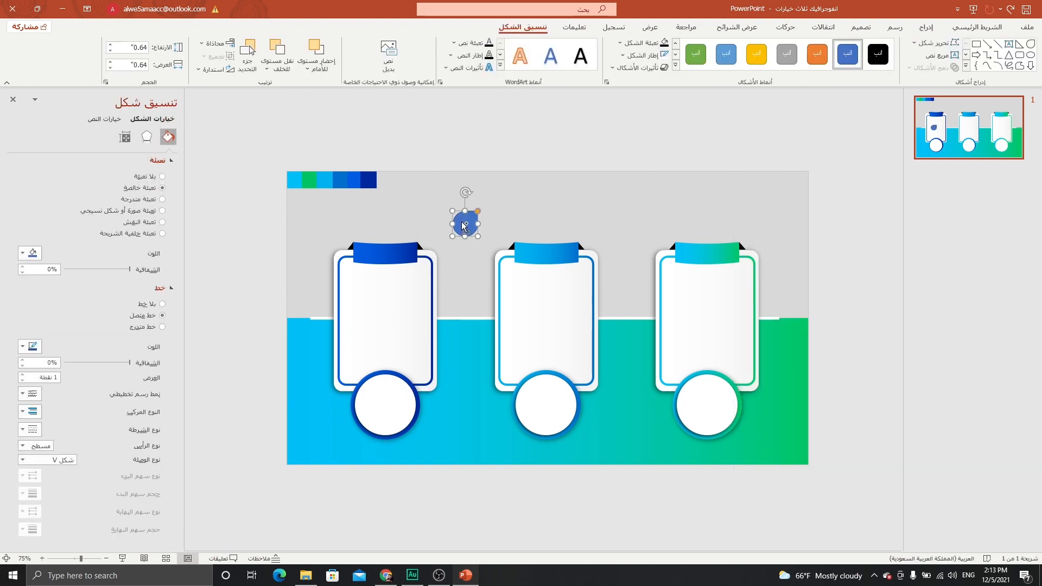
scroll(468, 217, "up", 6)
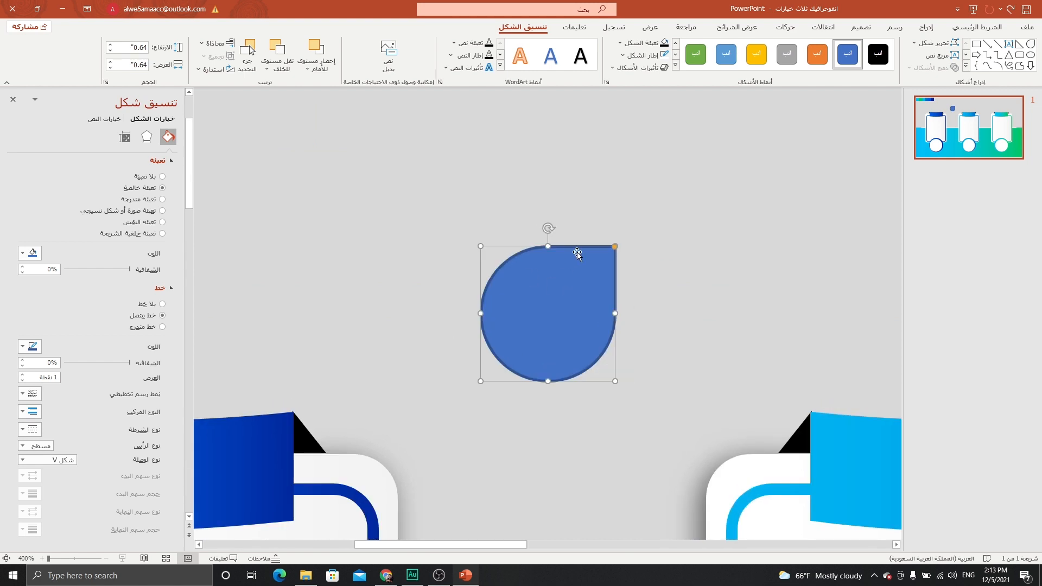
left_click_drag(615, 247, 642, 216)
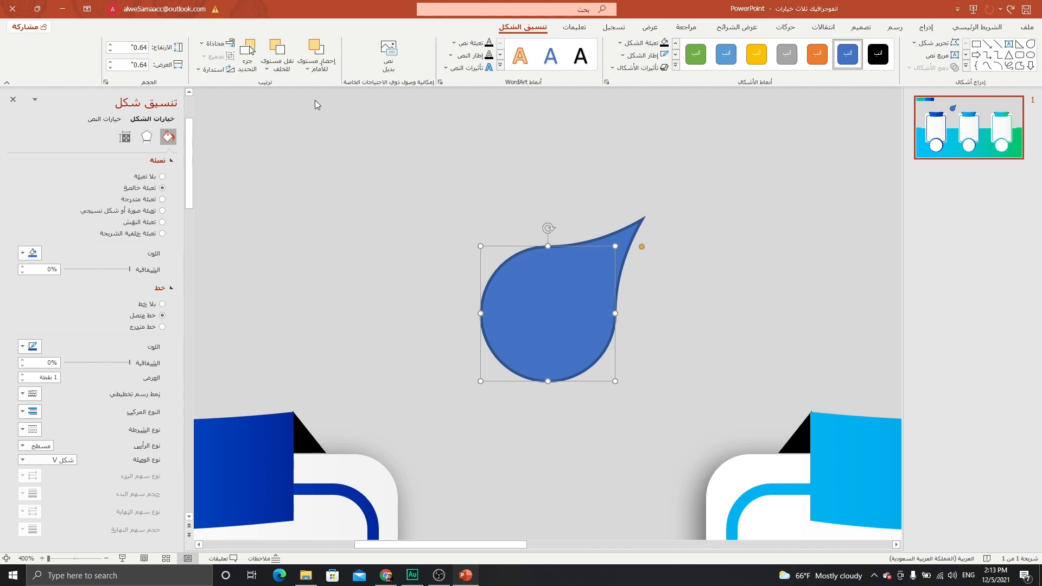
Step: Set the teardrop's rotation to 45° so its tip points horizontally to the right
left_click(216, 43)
left_click(216, 43)
left_click(213, 69)
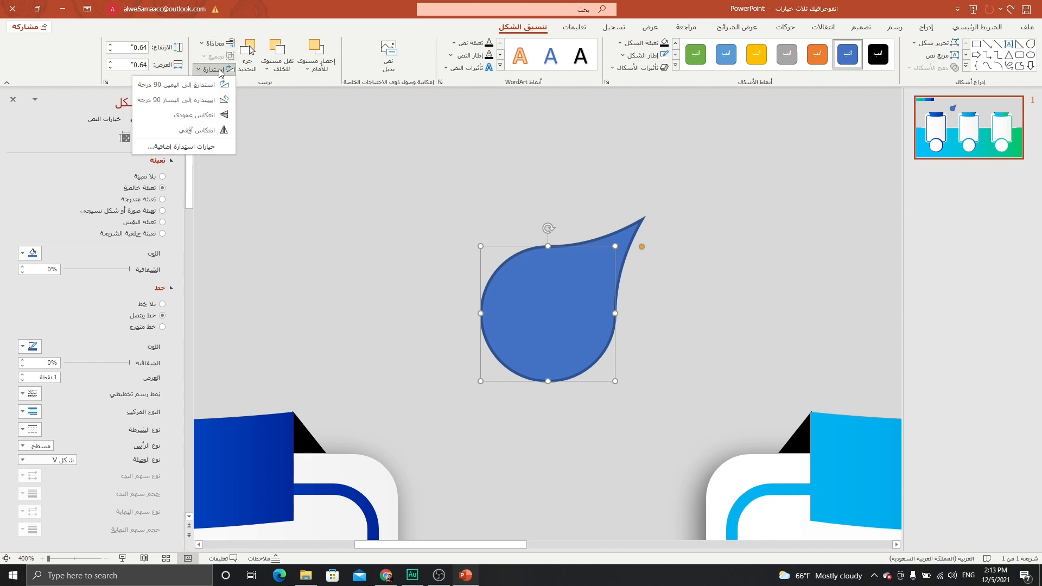
left_click(199, 147)
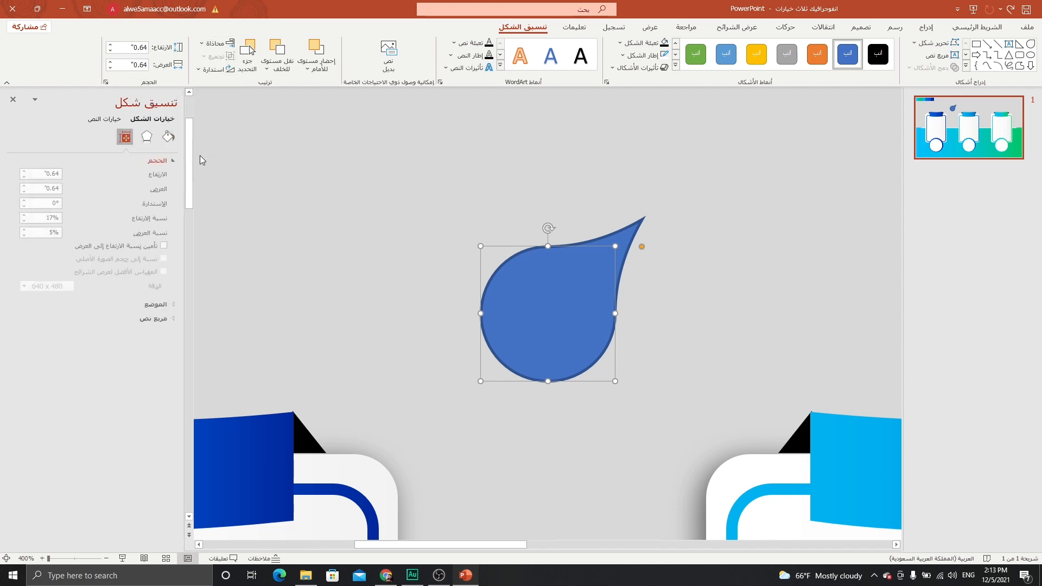
left_click(85, 201)
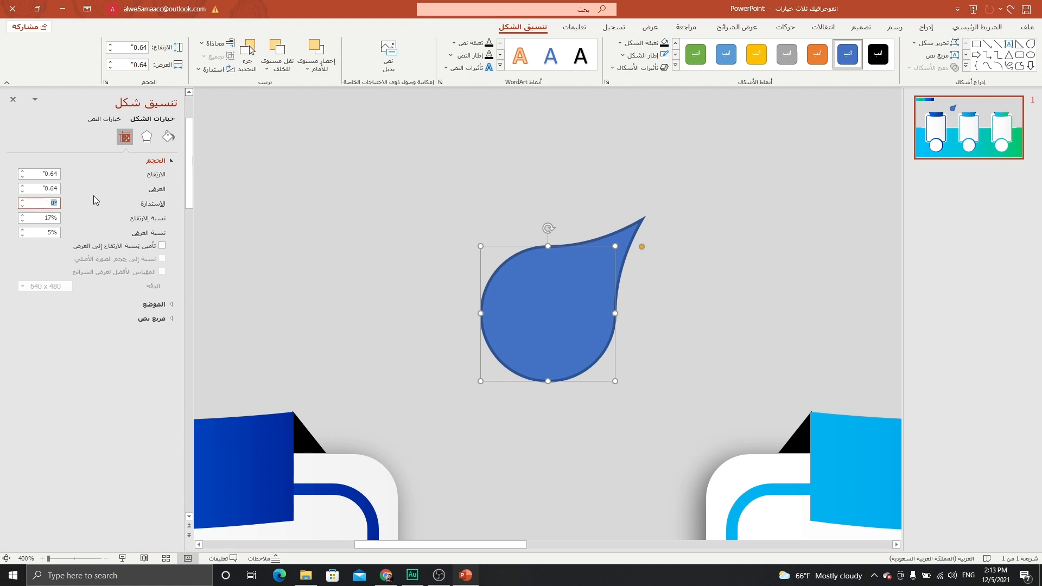
type("45")
key("Return")
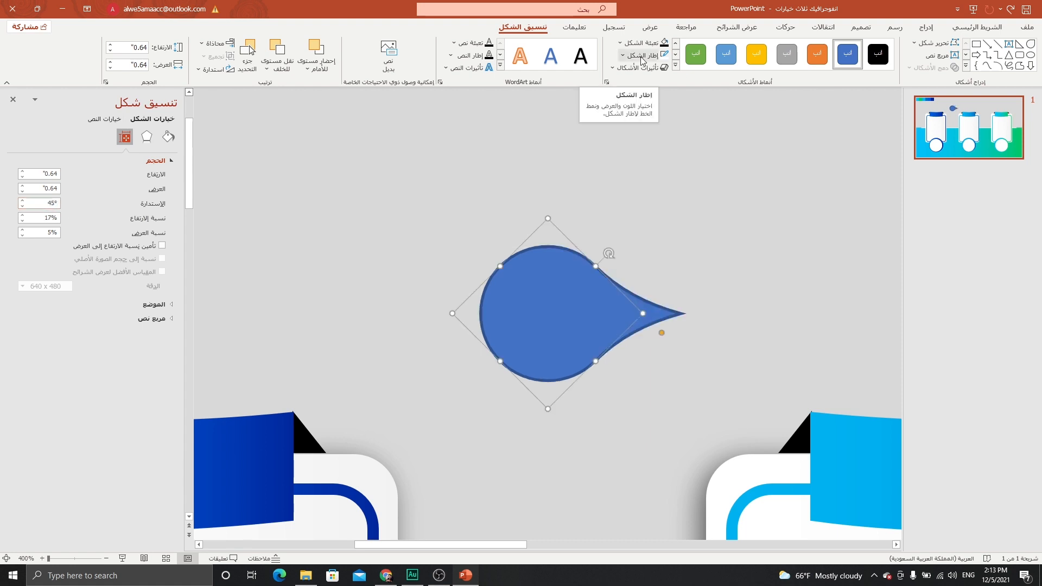
Step: Remove the teardrop's outline and fill it with white
left_click(643, 54)
left_click(636, 204)
left_click(643, 42)
left_click(664, 69)
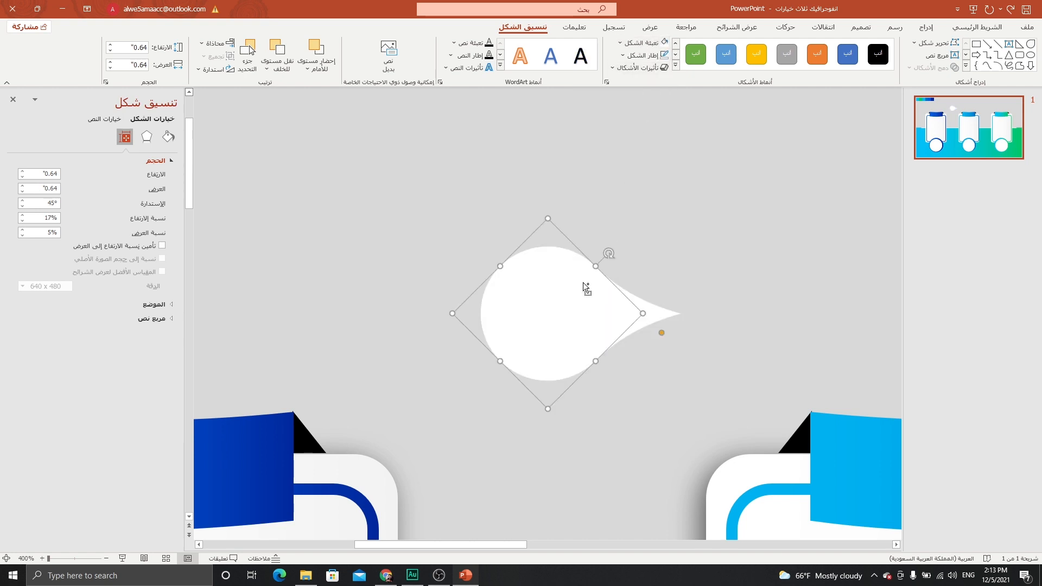
Step: Shrink the white teardrop to about 0.22" and place it on the left end of the white line, tip facing inward
scroll(582, 283, "down", 10, "ctrl")
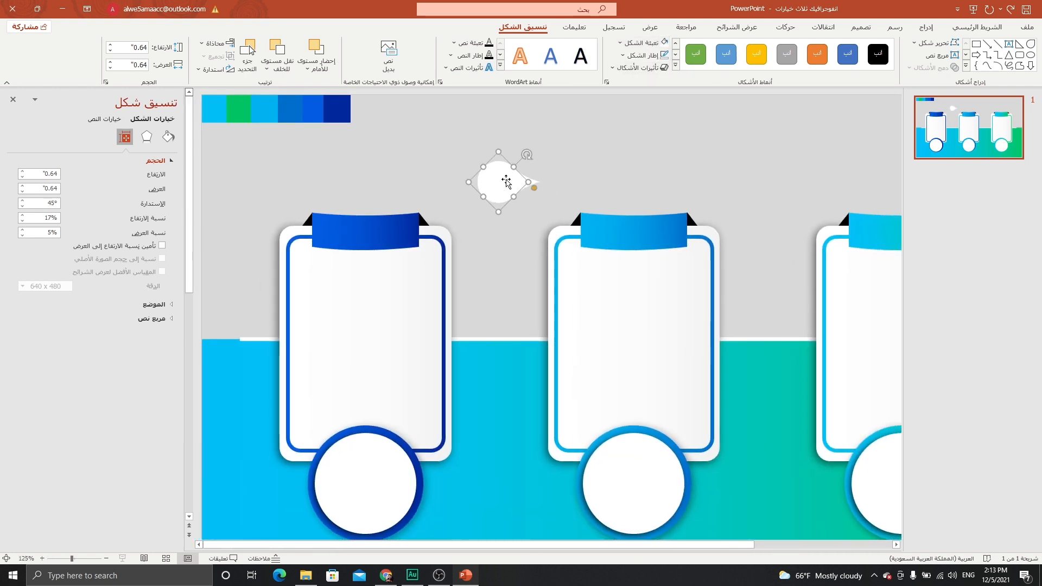
left_click_drag(499, 152, 220, 347)
scroll(220, 347, "up", 5)
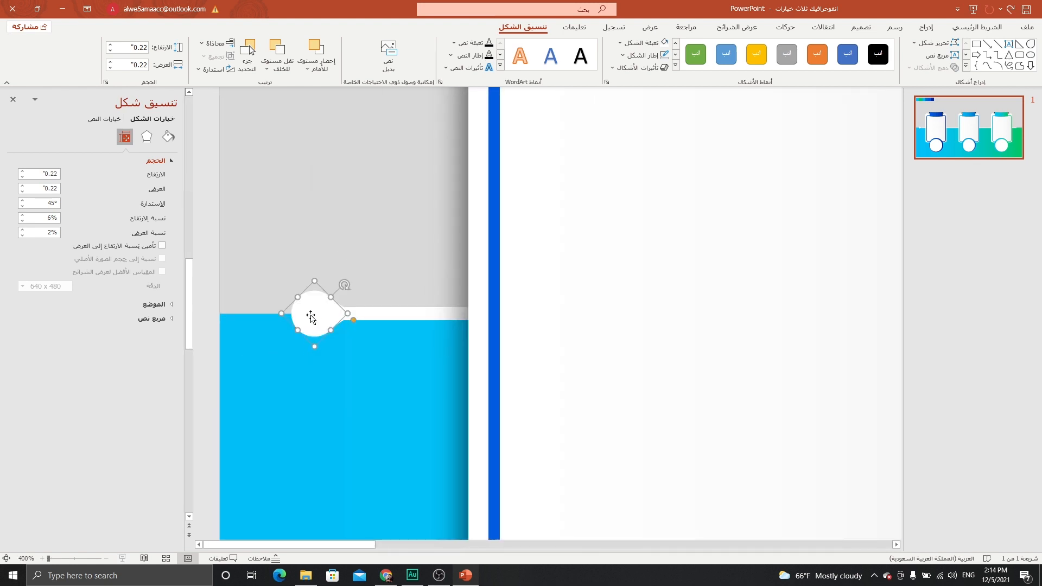
left_click(337, 255)
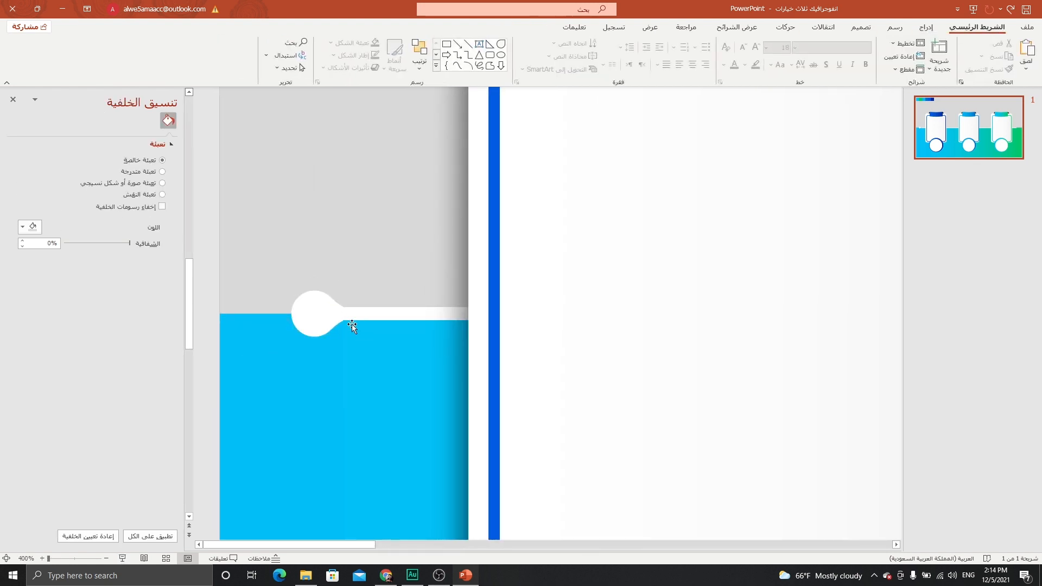
Step: Make two copies of the teardrop above the white line and flip one of them horizontally
left_click(315, 316)
left_click_drag(318, 315, 335, 220)
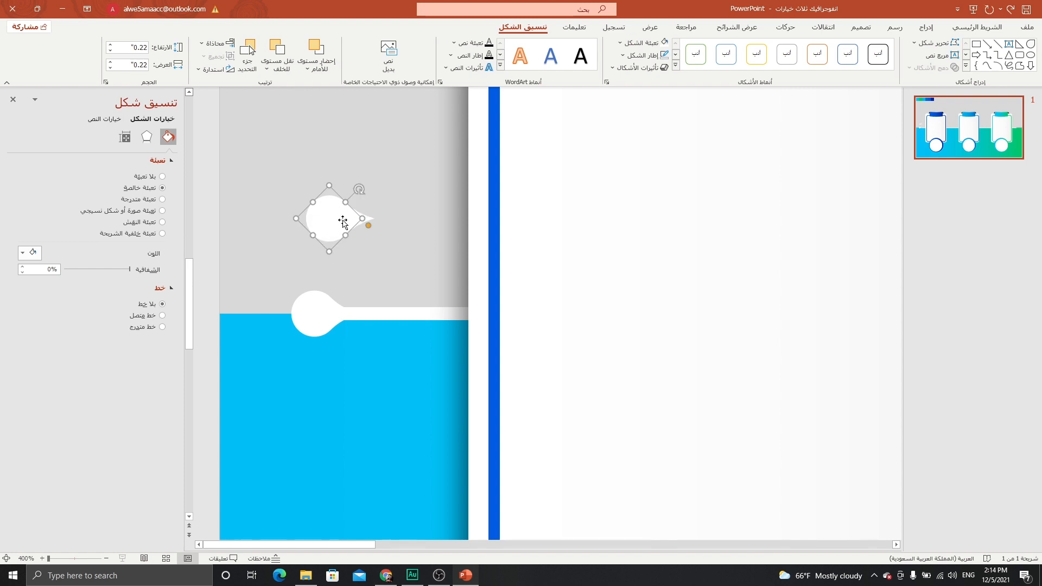
left_click_drag(333, 216, 373, 252)
left_click(213, 70)
left_click(201, 128)
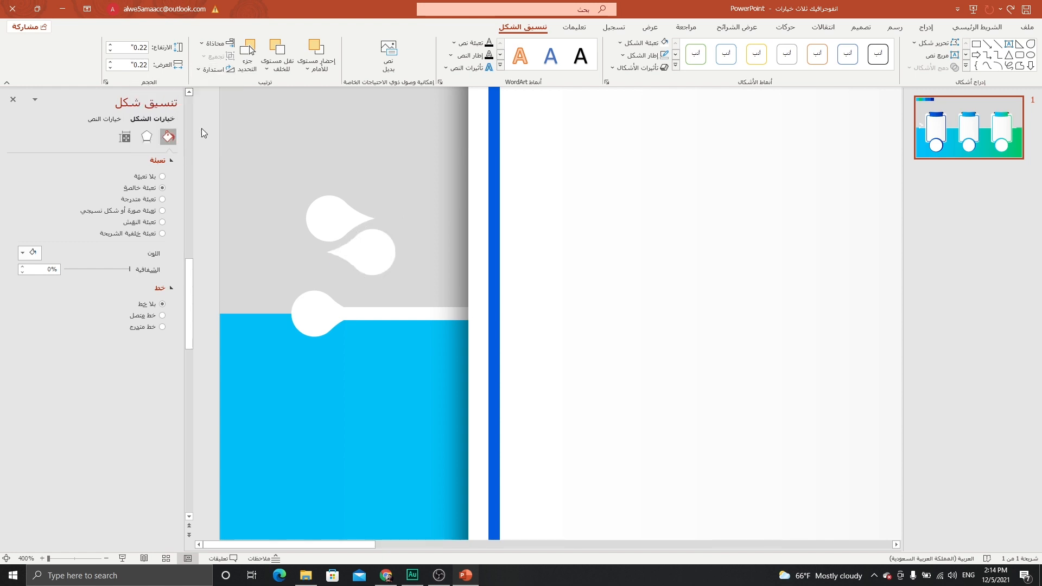
Step: Overlay the flipped teardrop exactly on the other copy and group the two into a double-pointed node
left_click_drag(374, 250, 331, 221)
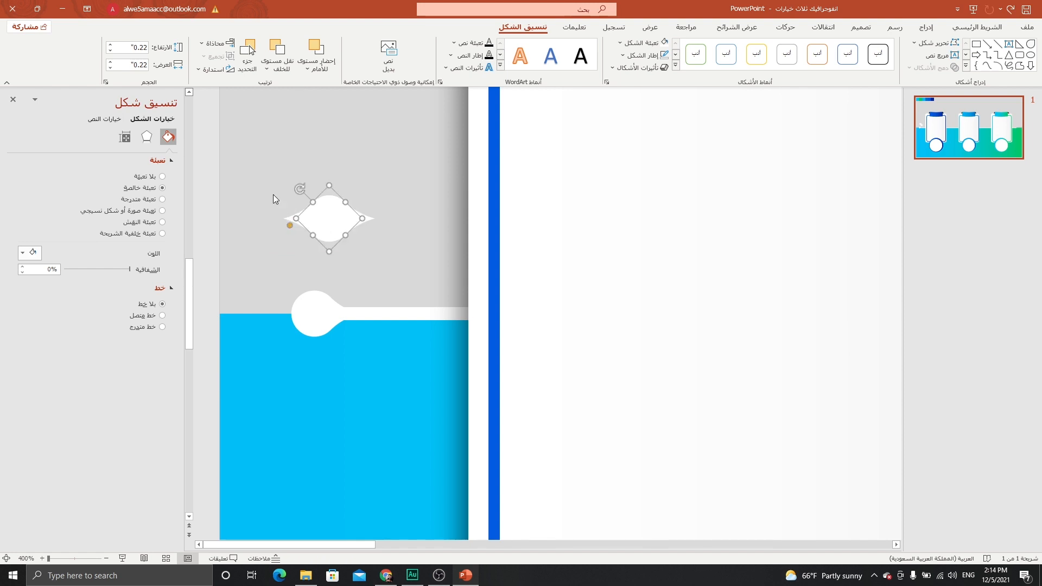
left_click_drag(256, 169, 396, 254)
key("ctrl+g")
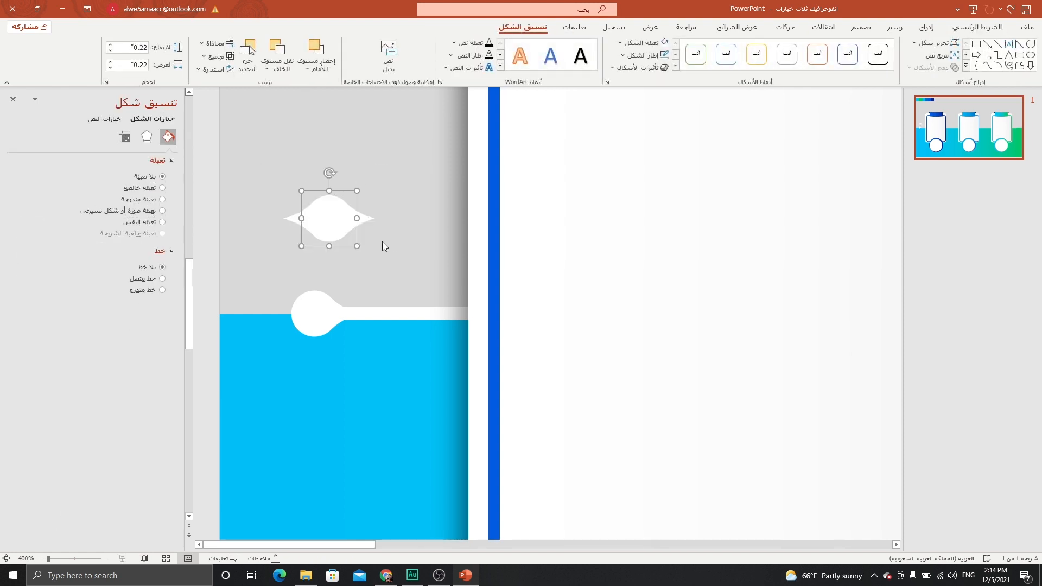
Step: Place the double-pointed node on the white line between the first two cards and copy it between the second and third cards
scroll(389, 242, "down", 6)
left_click_drag(246, 307, 498, 337)
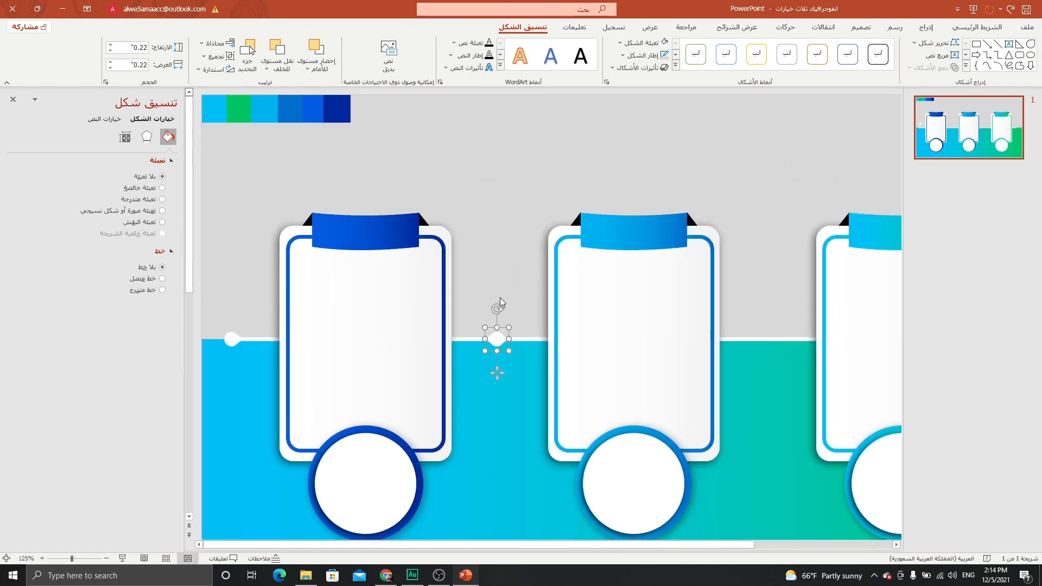
left_click(493, 296)
left_click(499, 339)
left_click_drag(500, 373, 616, 374)
left_click_drag(759, 367, 769, 372)
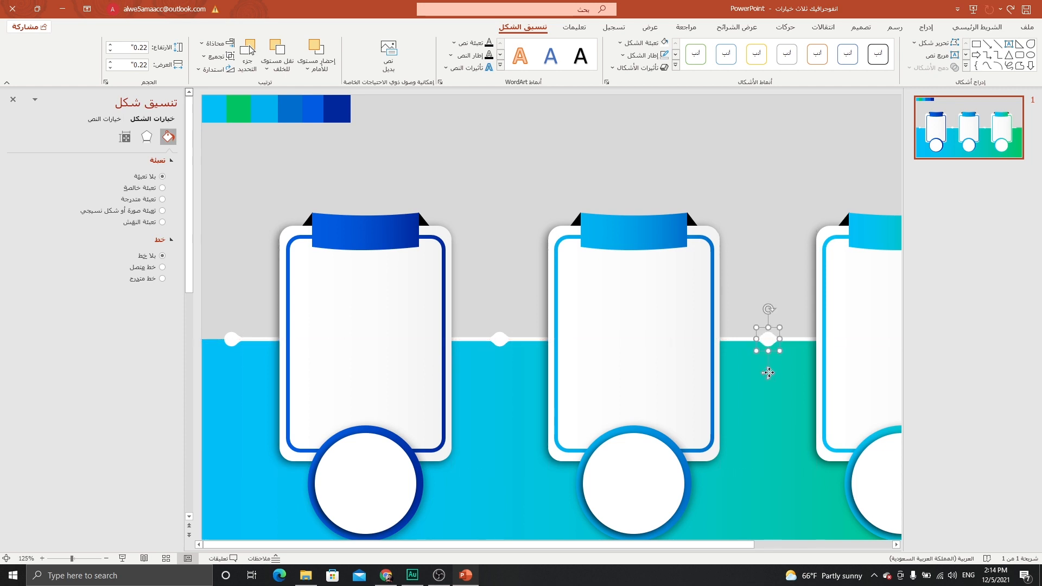
Step: Copy the left-end teardrop, flip it horizontally, and place it on the right end of the white line
left_click(232, 339)
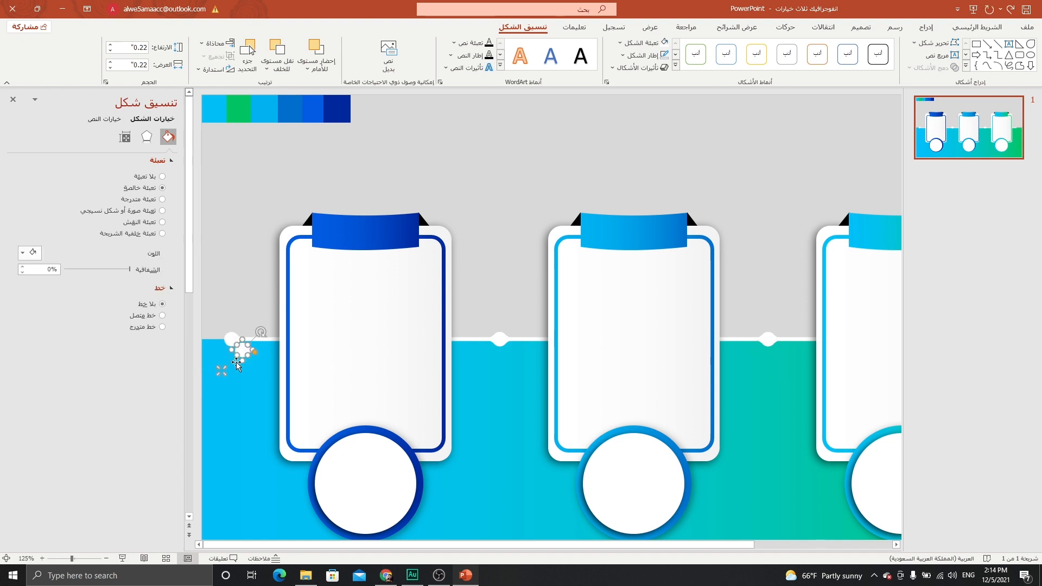
left_click_drag(234, 340, 323, 199)
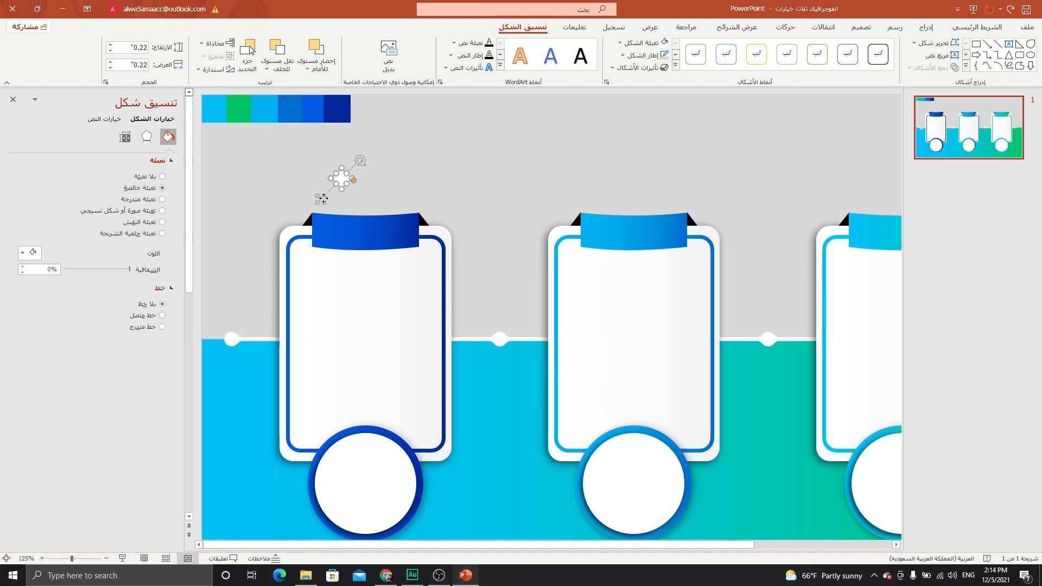
scroll(779, 296, "down", 7)
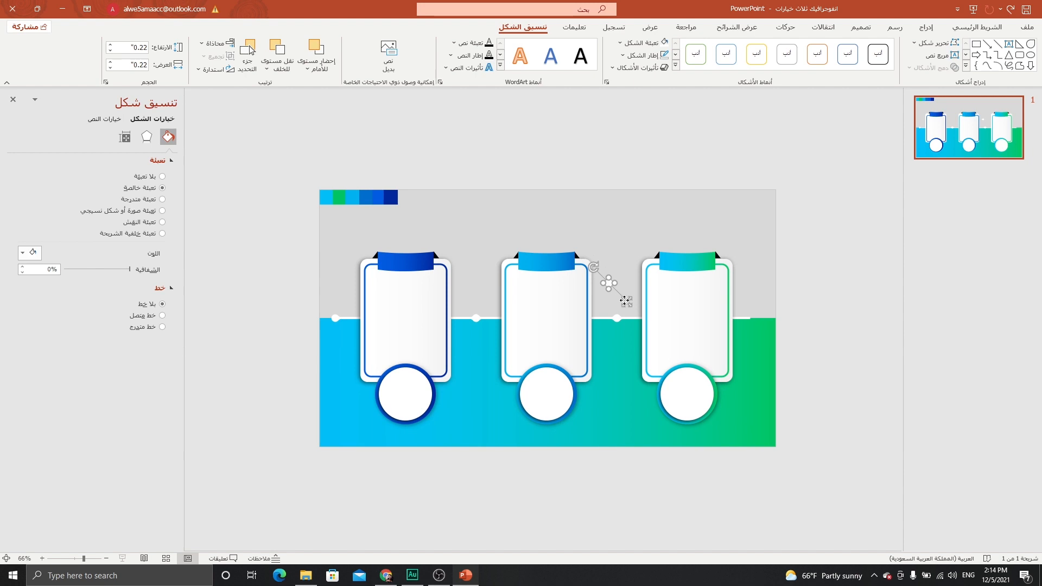
left_click_drag(625, 301, 813, 324)
scroll(763, 332, "up", 7)
scroll(764, 332, "up", 5)
left_click(798, 271)
scroll(717, 294, "down", 10)
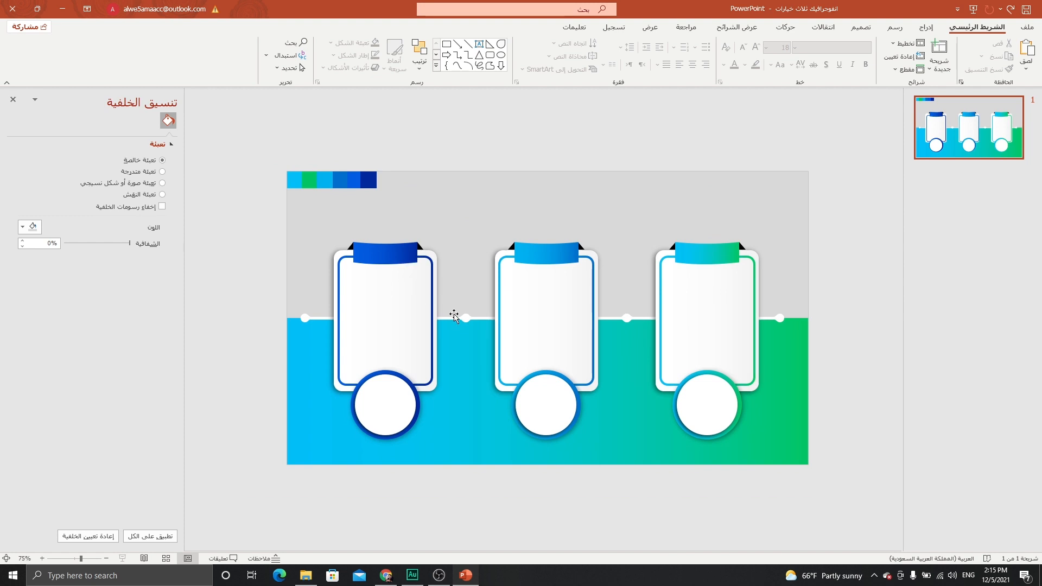
Step: Draw a vertical straight line about 1.36" long in the gap above the second and third cards
left_click(926, 27)
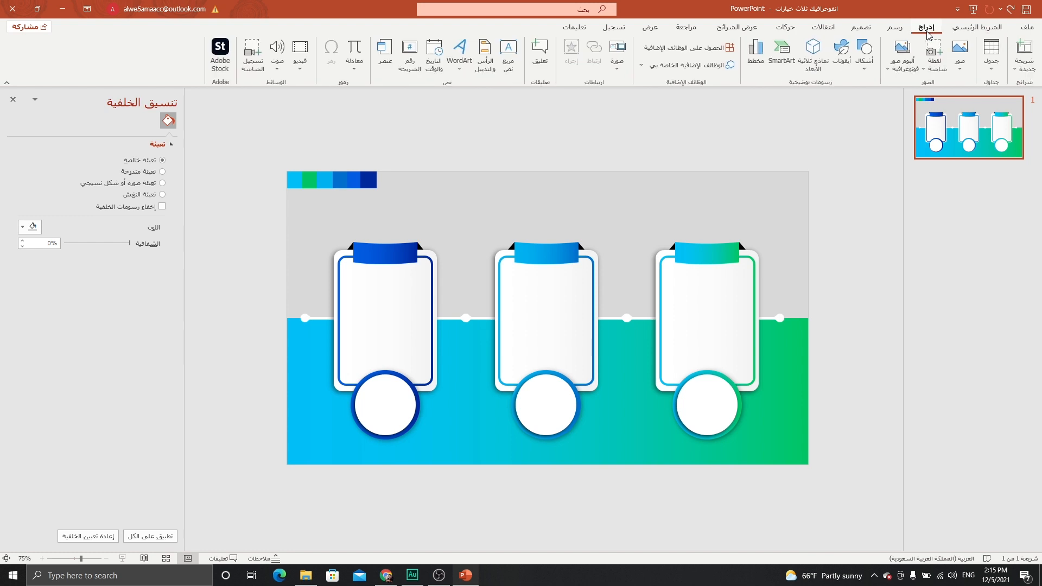
left_click(864, 54)
left_click(837, 98)
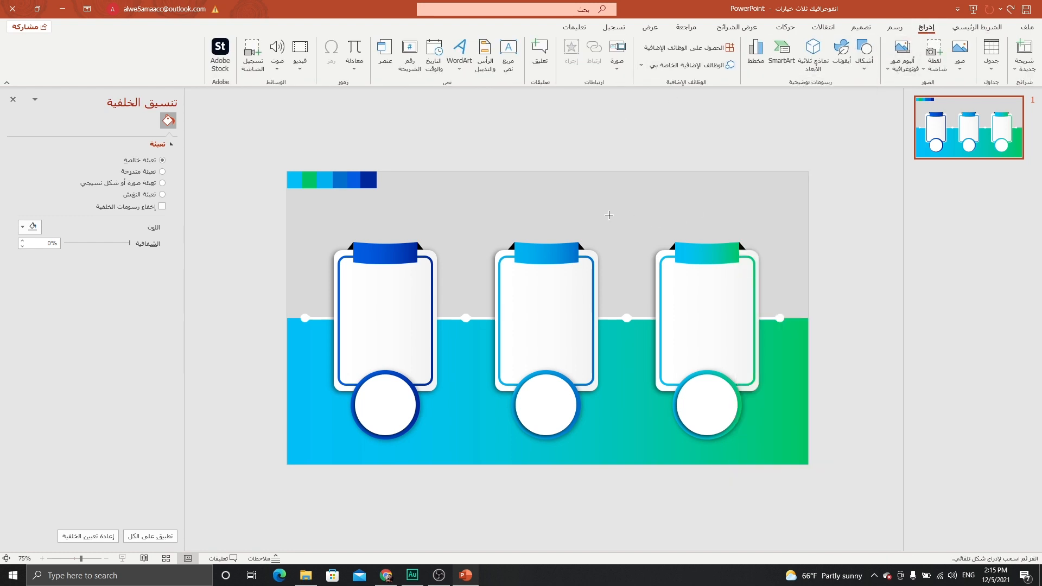
left_click_drag(621, 228, 632, 263)
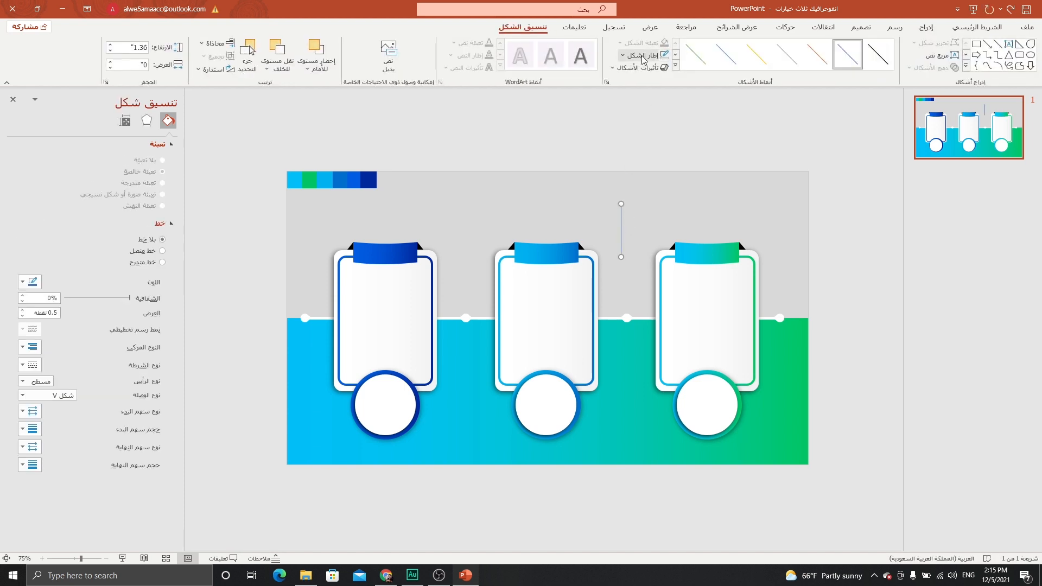
Step: Color the vertical line white and set its weight to 3 pt
left_click(663, 55)
left_click(664, 82)
left_click(663, 55)
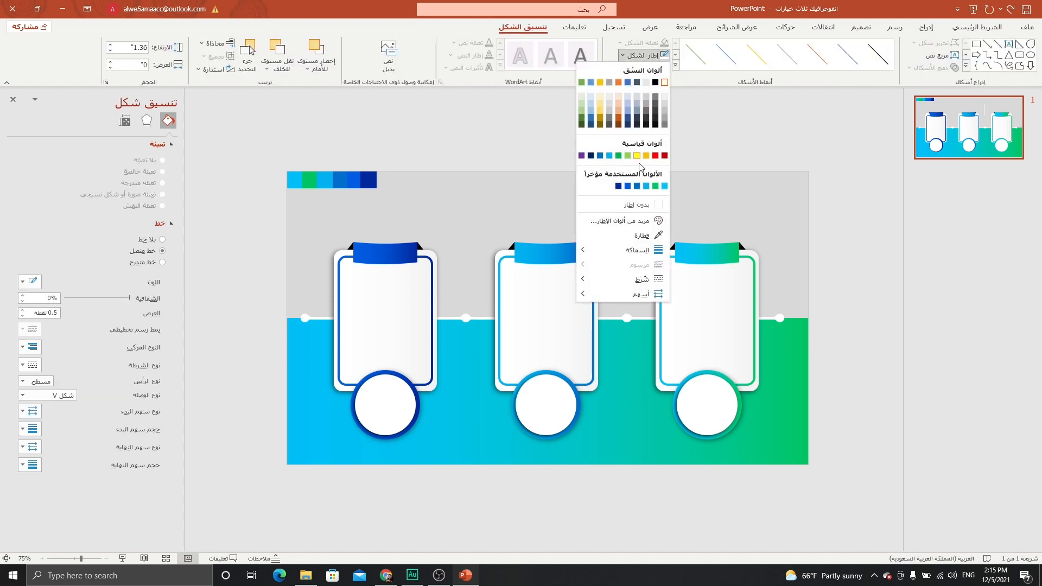
mouse_move(628, 251)
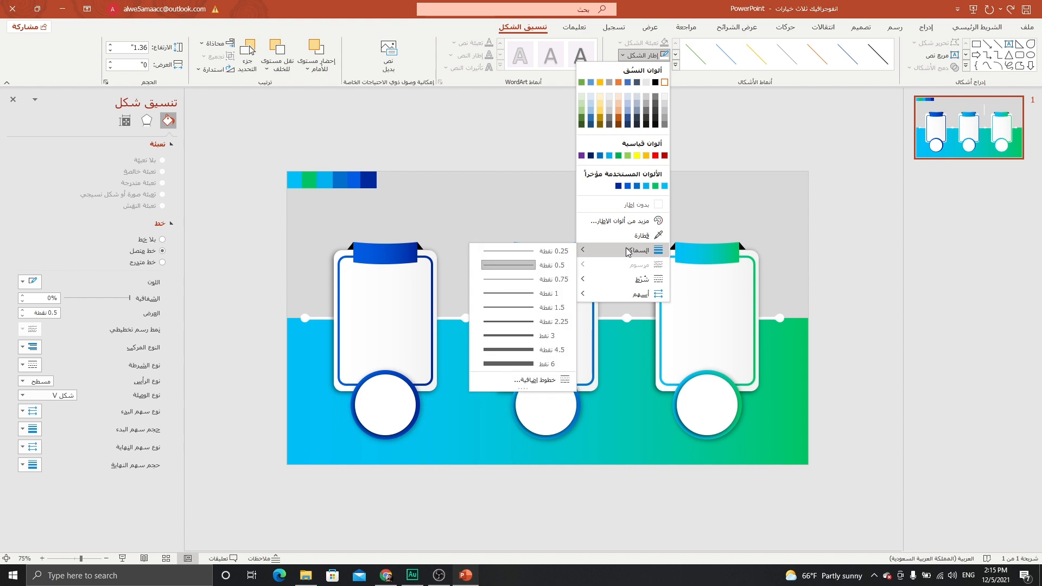
left_click(513, 334)
Step: Move the vertical line below the node between the second and third cards, and copy it below the node between the first two
left_click_drag(619, 228, 626, 354)
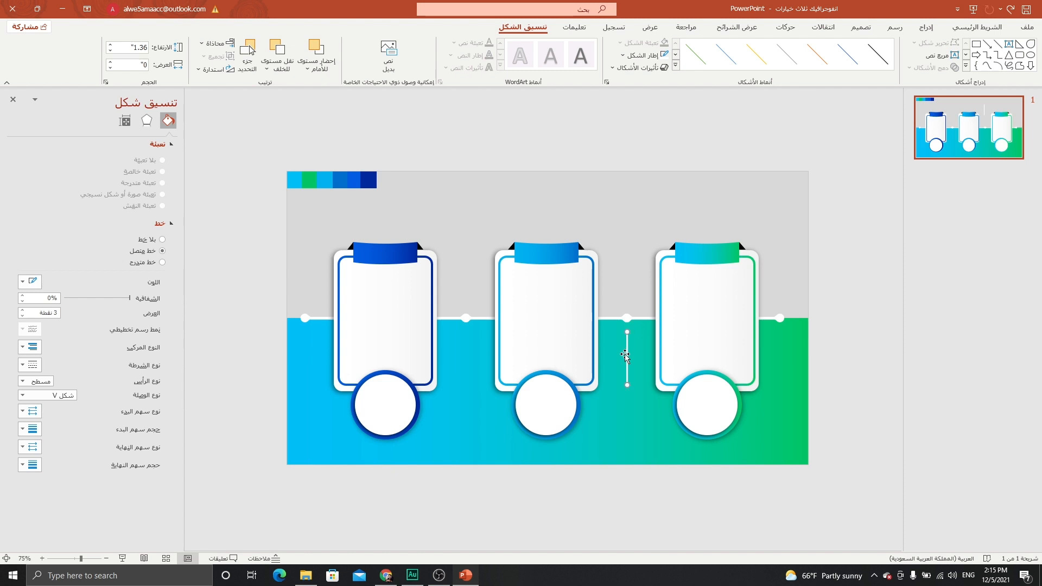
left_click_drag(624, 354, 461, 351)
Step: Draw a small circle about 0.31" across just above the node between the second and third cards
left_click(926, 27)
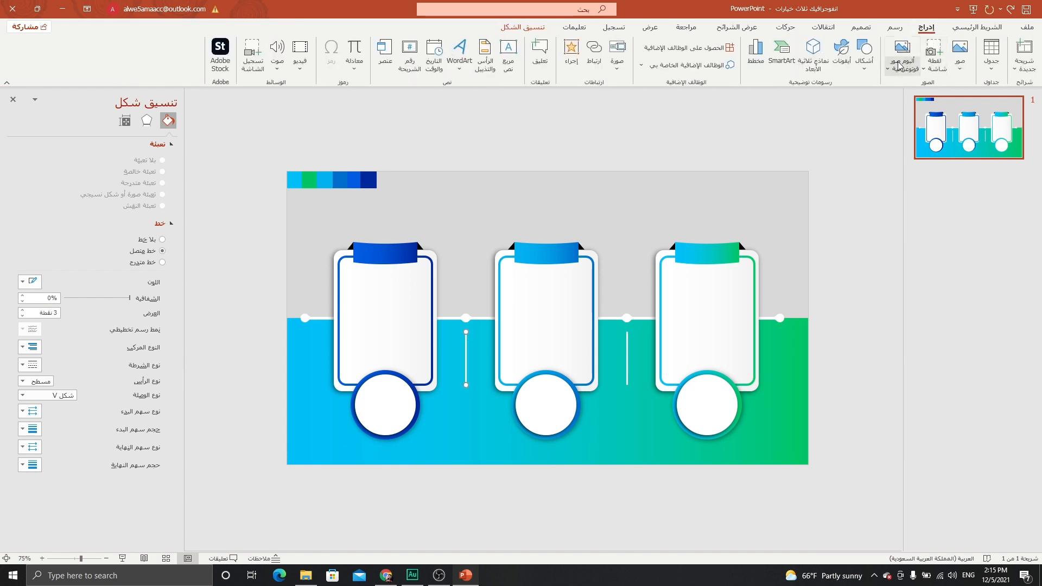
left_click(864, 54)
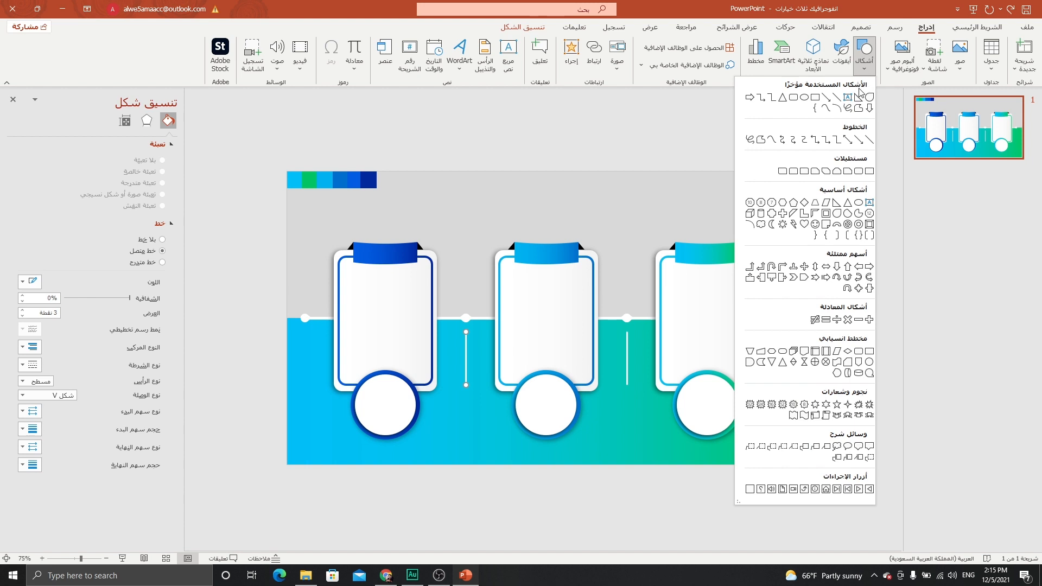
left_click(804, 99)
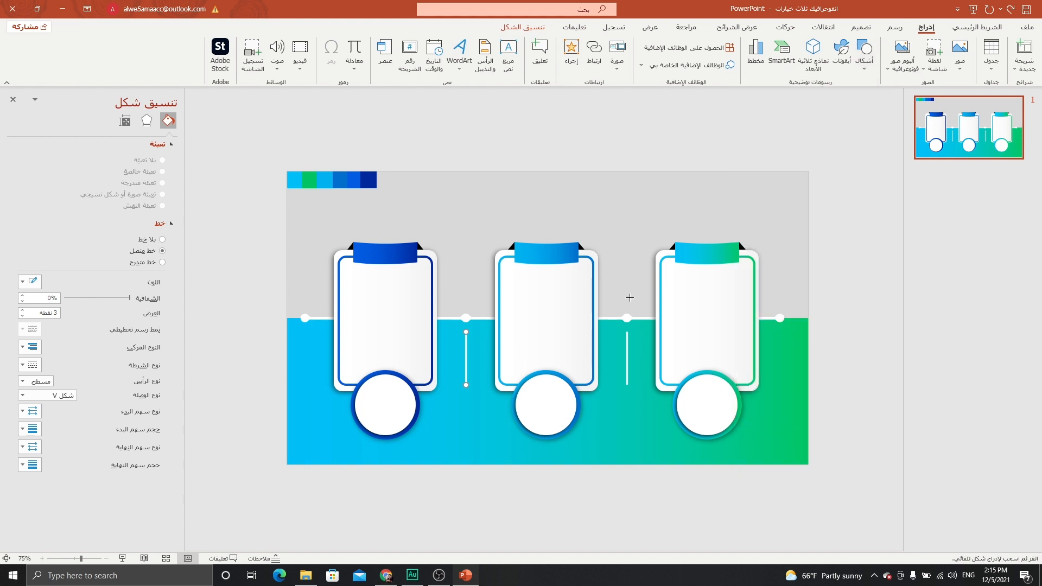
left_click_drag(623, 298, 627, 303)
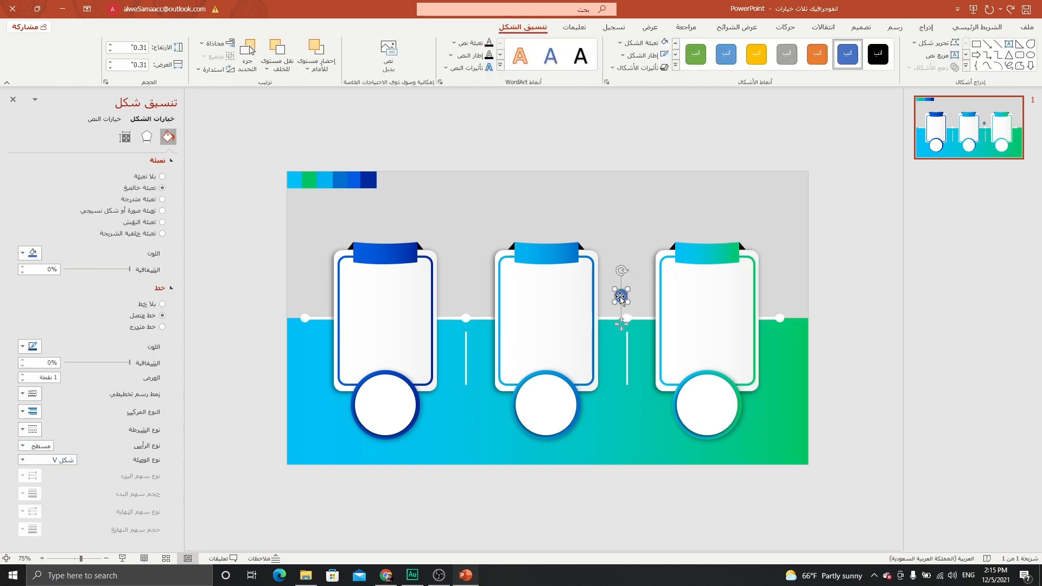
Step: Remove the small circle's outline and fill it with white
left_click(668, 59)
left_click(628, 205)
left_click(646, 43)
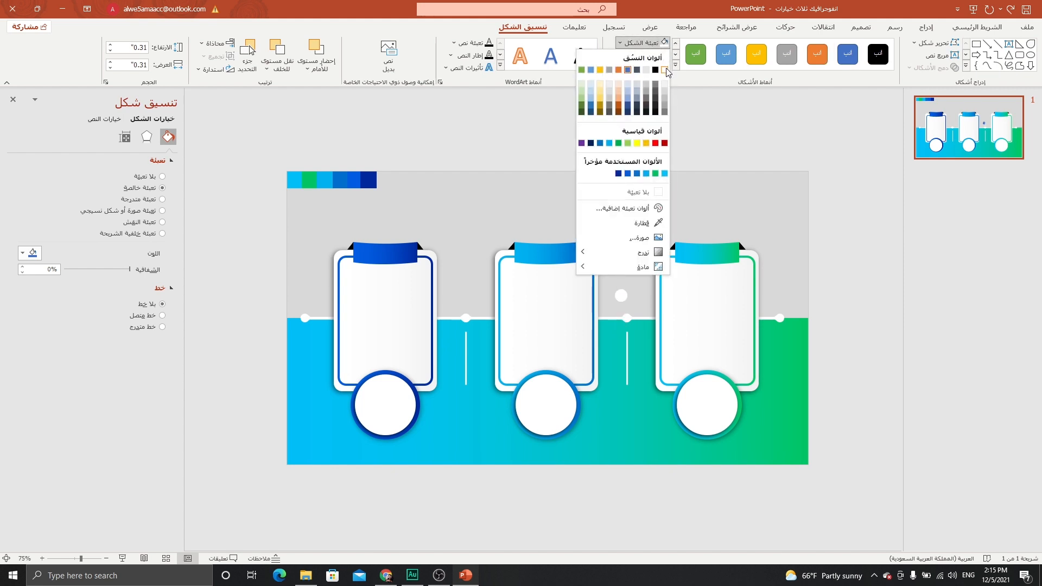
left_click(667, 69)
Step: Place the white circle at the lower end of the vertical line between the second and third cards, resized to about 0.21"
left_click_drag(621, 298, 624, 423)
scroll(624, 423, "up", 10)
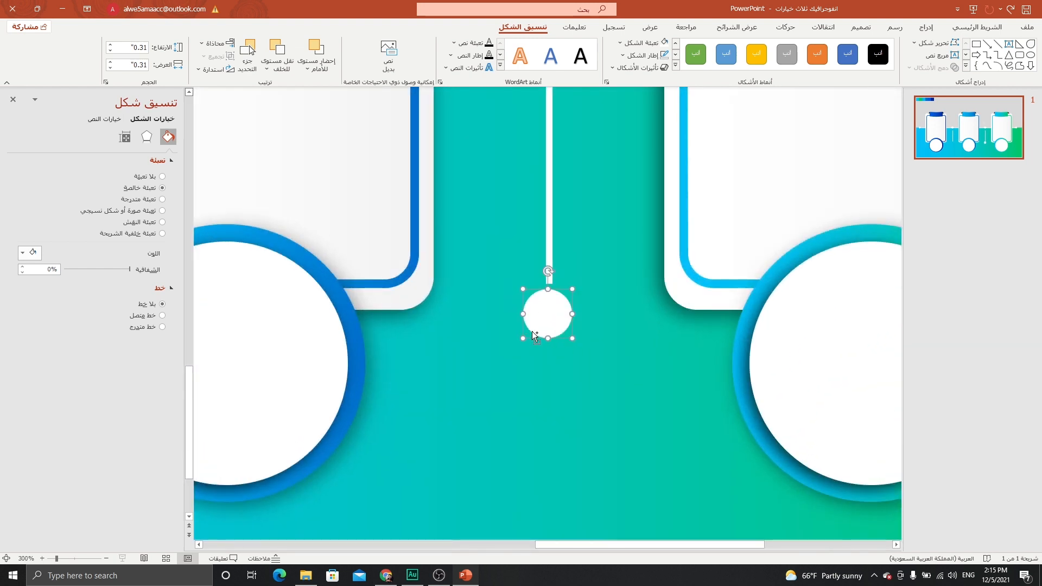
left_click(525, 342)
left_click_drag(533, 329, 549, 313)
Step: Copy the small white circle to the lower end of the vertical line between the first two cards
scroll(551, 314, "down", 10)
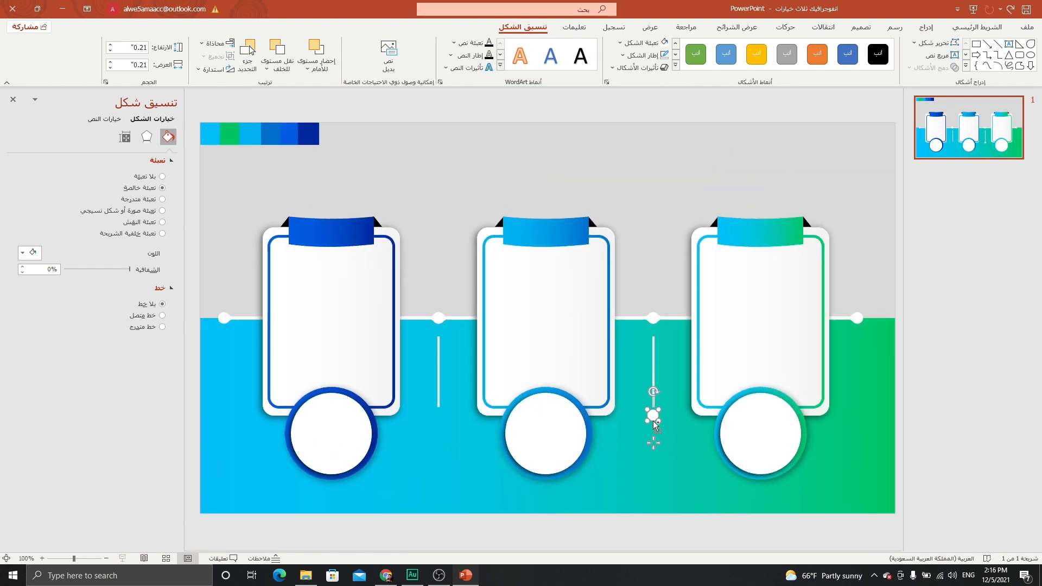
left_click_drag(652, 415, 437, 415)
left_click(434, 250)
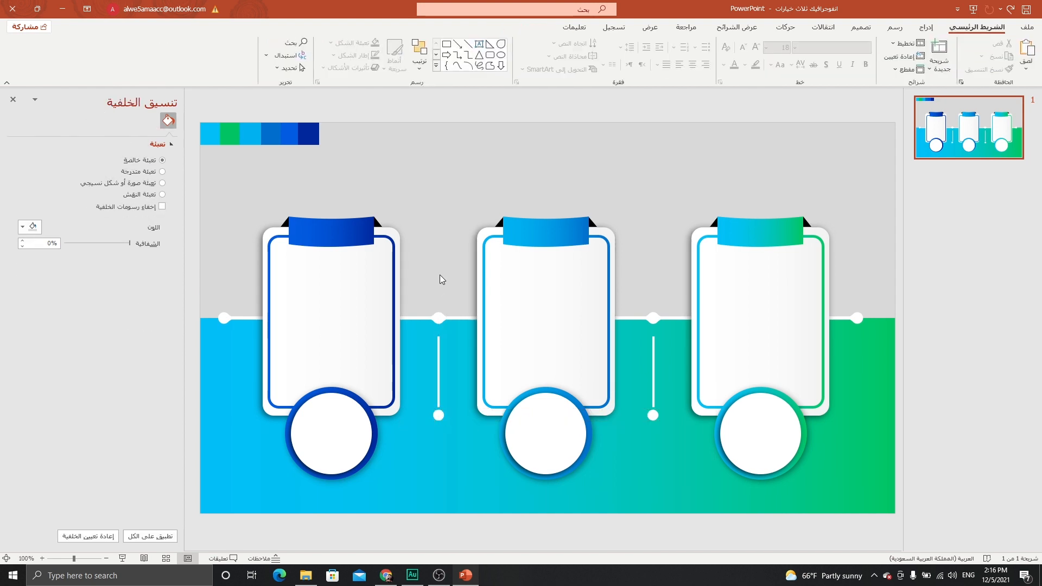
Step: Delete the row of color reference swatches from the slide's upper corner
scroll(440, 272, "down", 3, "ctrl")
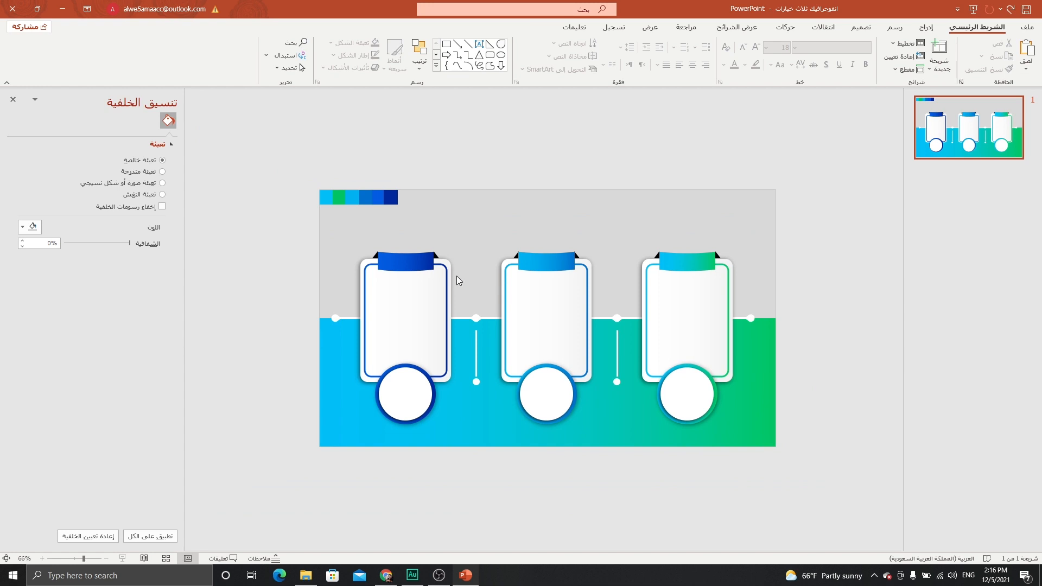
scroll(457, 275, "up", 1, "ctrl")
left_click_drag(251, 150, 412, 220)
key("Delete")
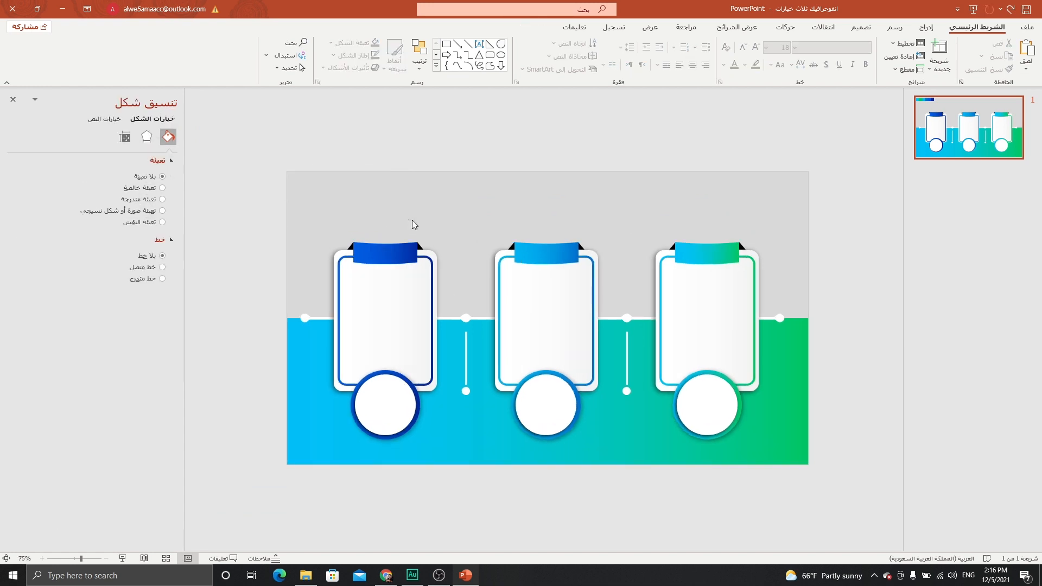
Step: Insert plain black WordArt reading 01 and place it in the gray area above the first two cards
left_click(925, 27)
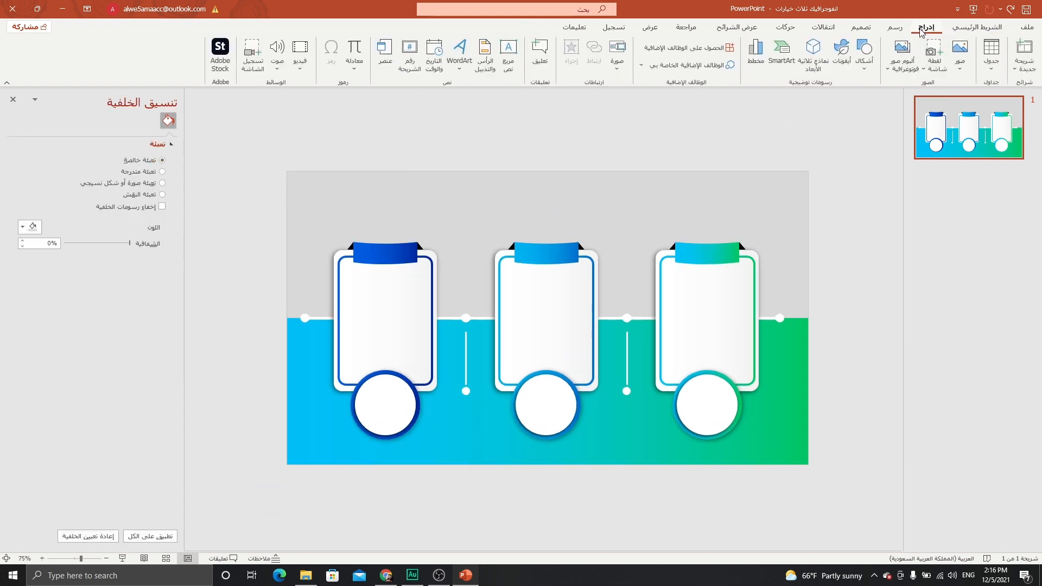
left_click(459, 48)
left_click(458, 94)
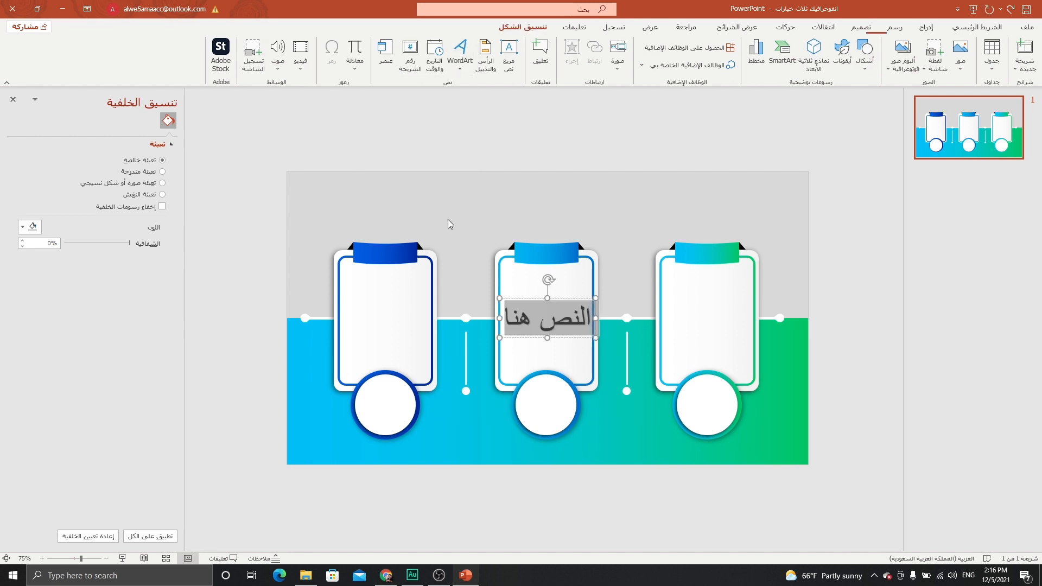
left_click_drag(519, 299, 440, 186)
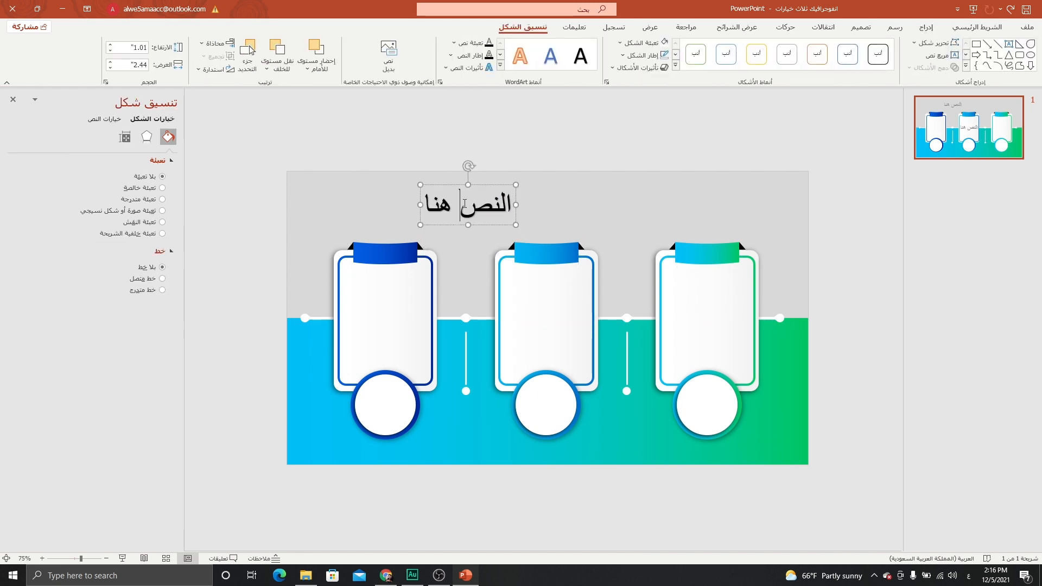
key("alt+shift")
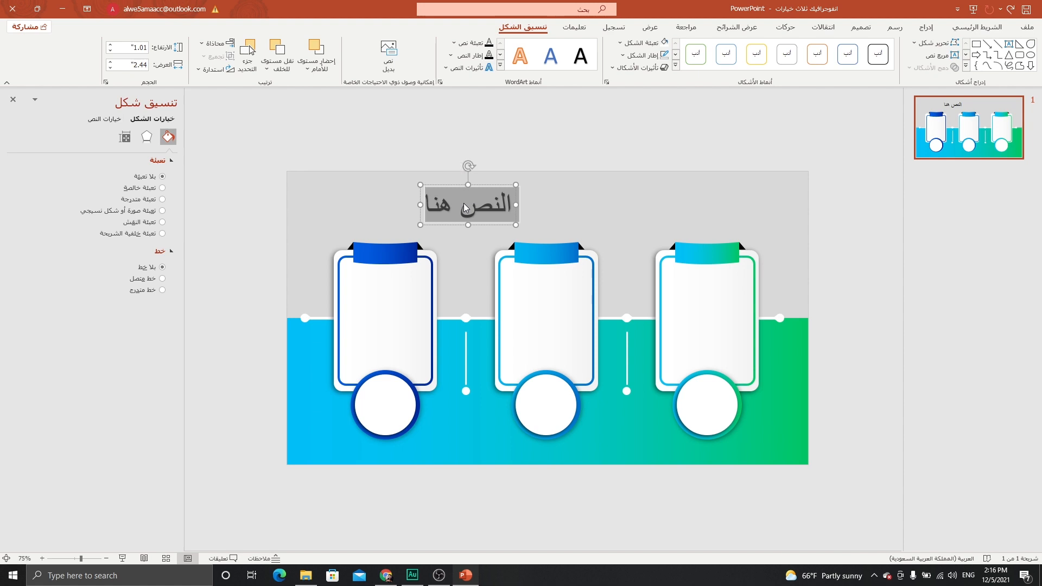
type("01")
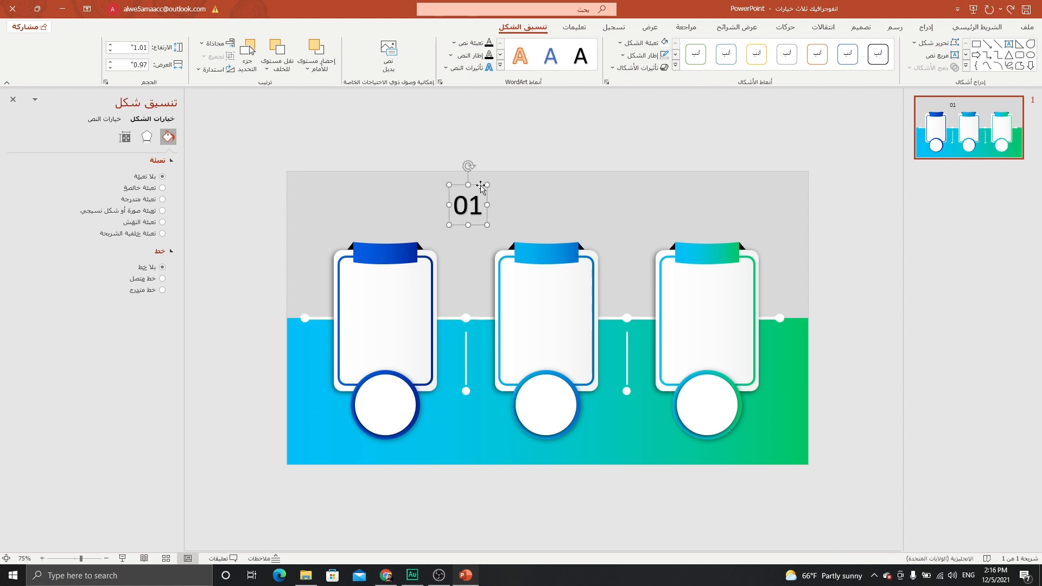
Step: Make the 01 text bold in Lato Black at size 115, and move it slightly higher above the cards
left_click(977, 27)
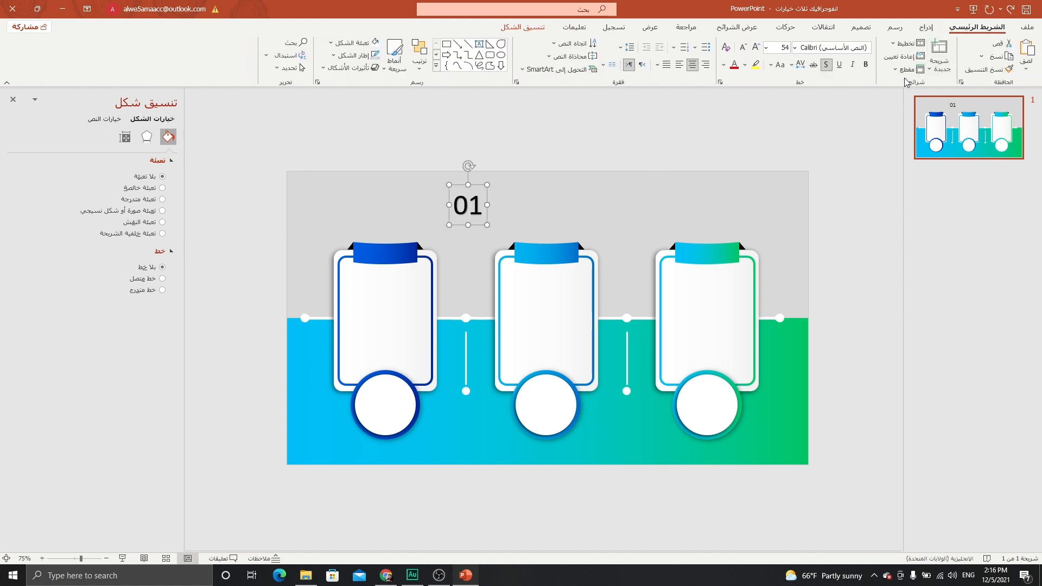
left_click(866, 65)
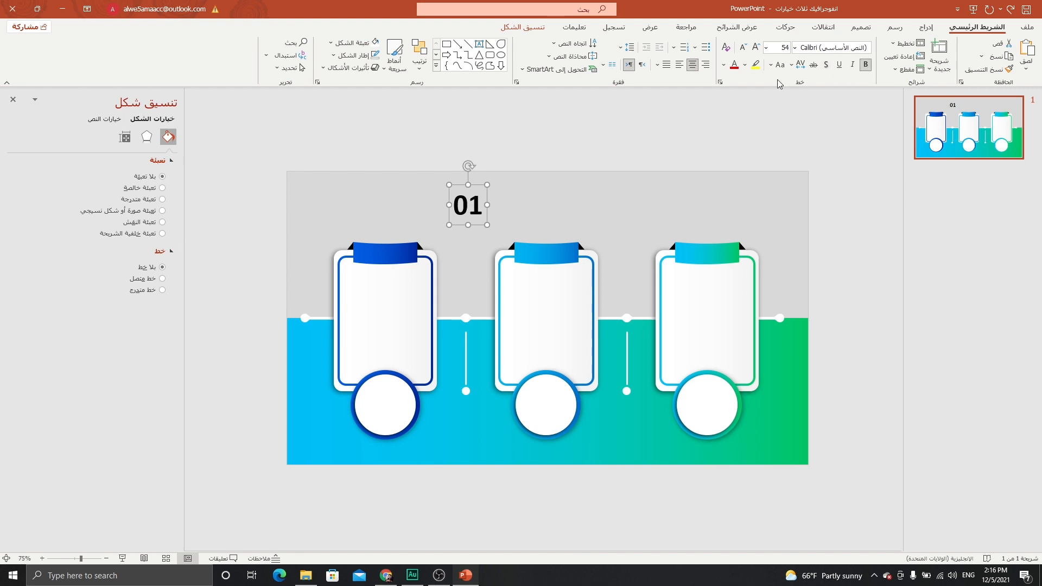
left_click(755, 48)
left_click(755, 48)
left_click(755, 48)
left_click(755, 48)
left_click(754, 53)
left_click(755, 53)
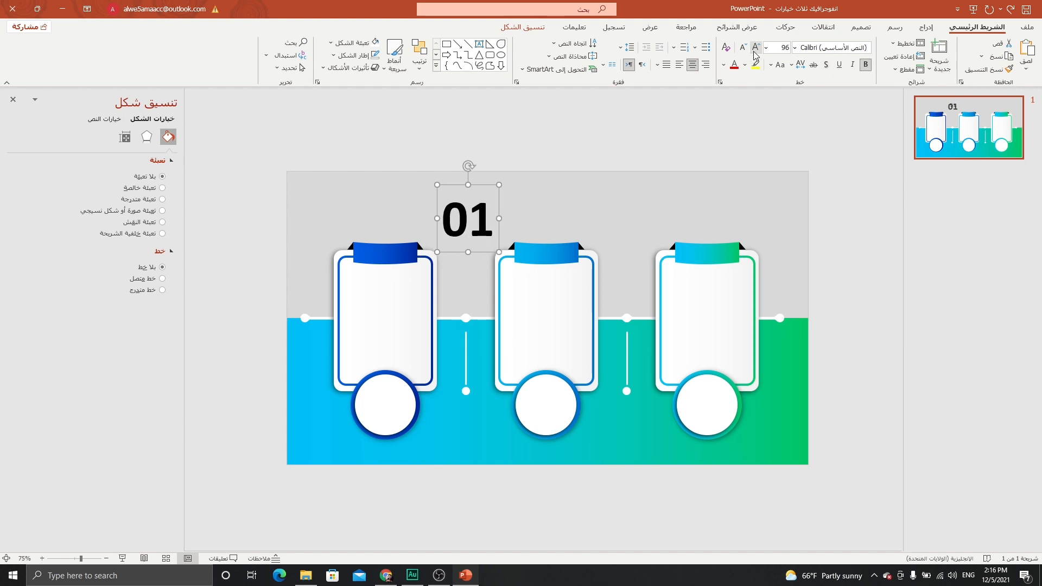
left_click(755, 53)
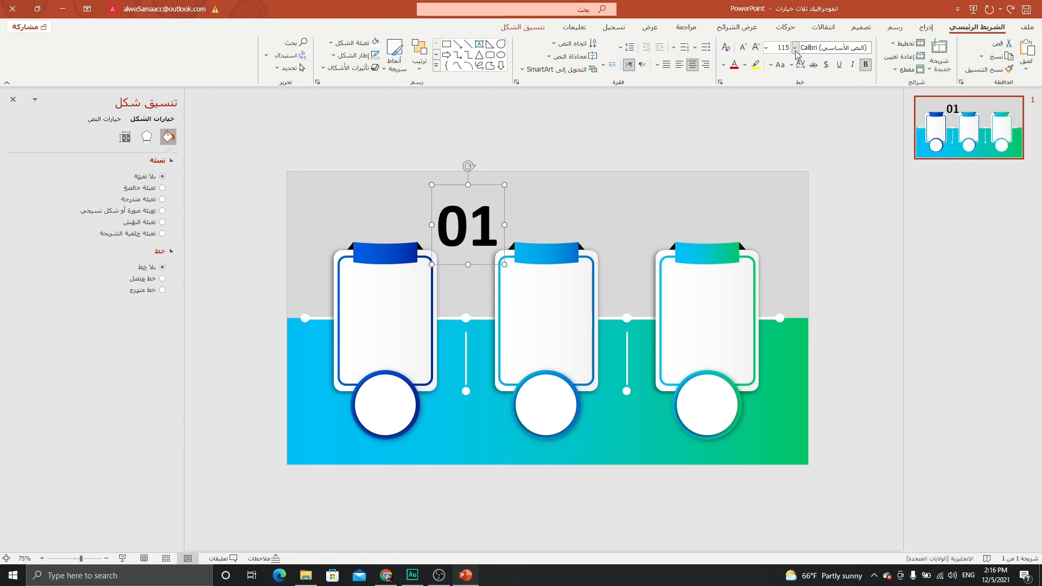
left_click(795, 49)
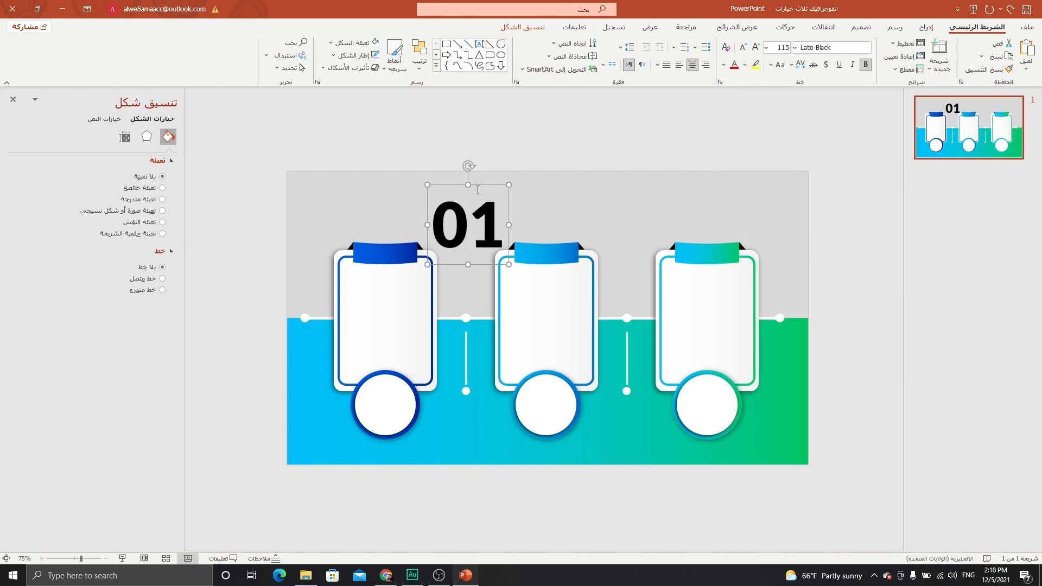
mouse_move(476, 185)
left_mouse_down()
mouse_move(484, 177)
mouse_move(455, 168)
mouse_move(472, 167)
left_mouse_up()
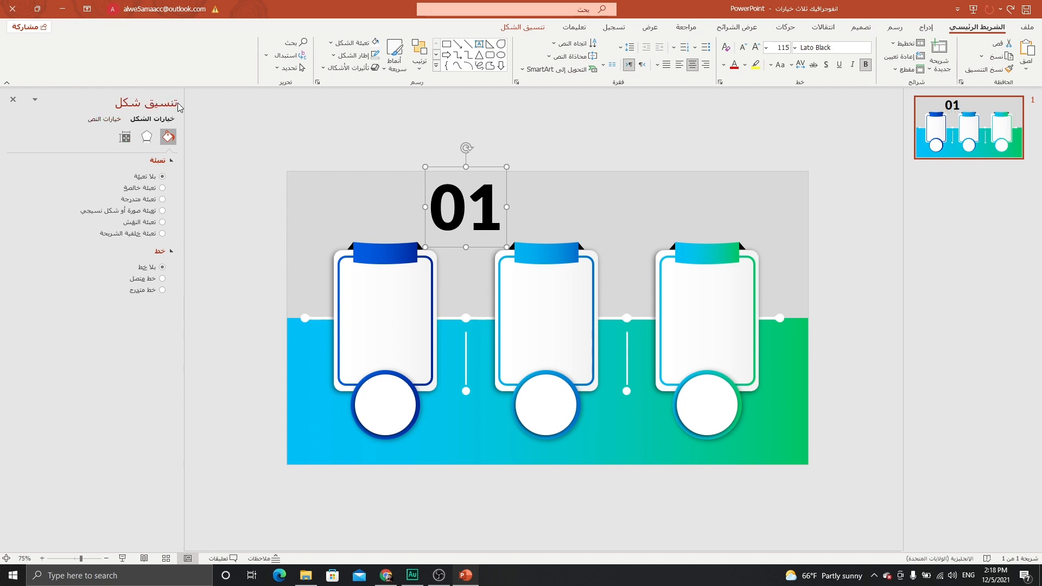
Step: Remove the fill of the 01 text and give it a solid dark blue outline 1.5 pt wide
left_click(103, 119)
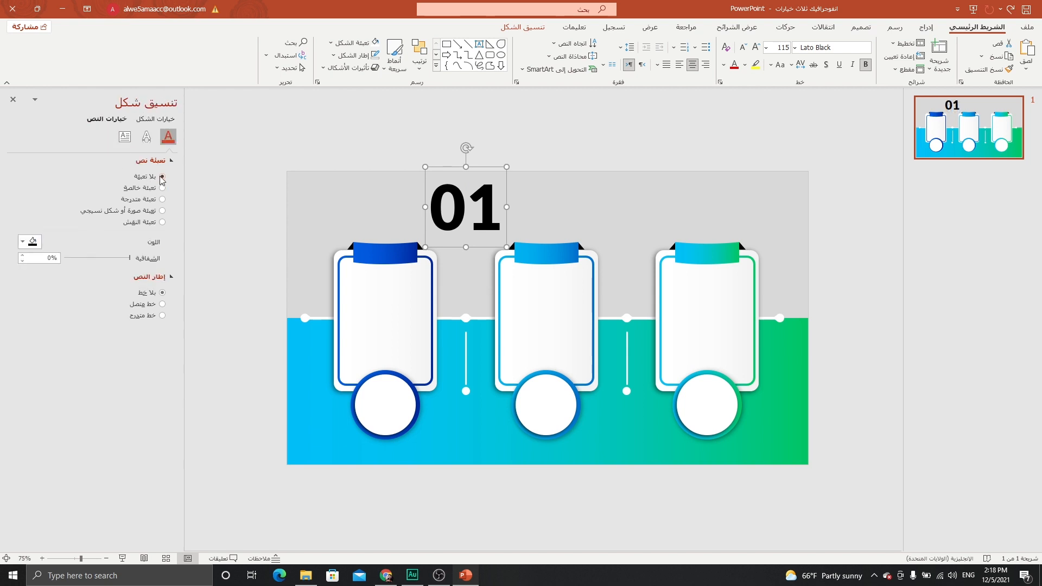
left_click(162, 176)
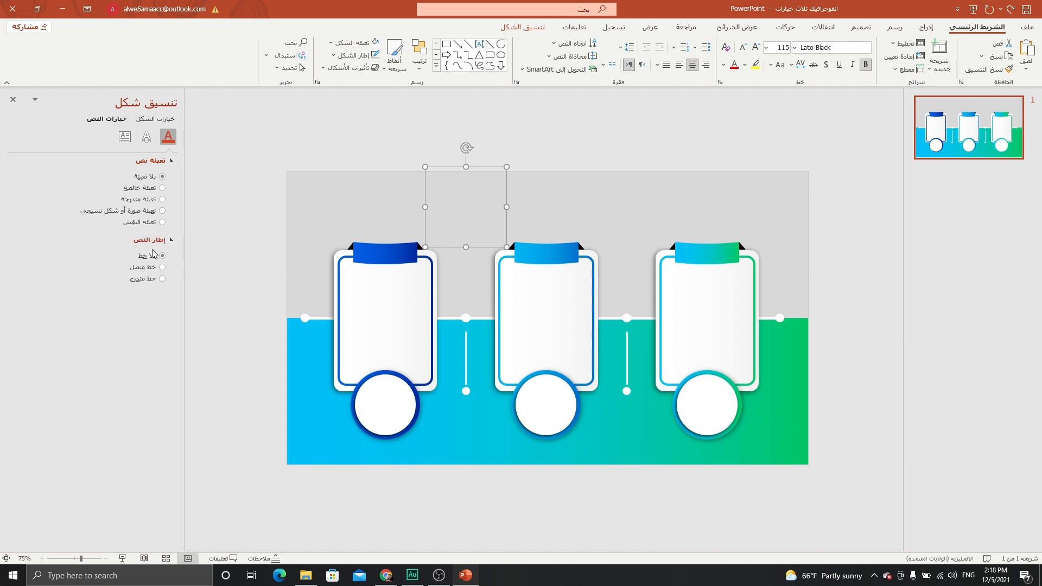
left_click(157, 268)
left_click(31, 299)
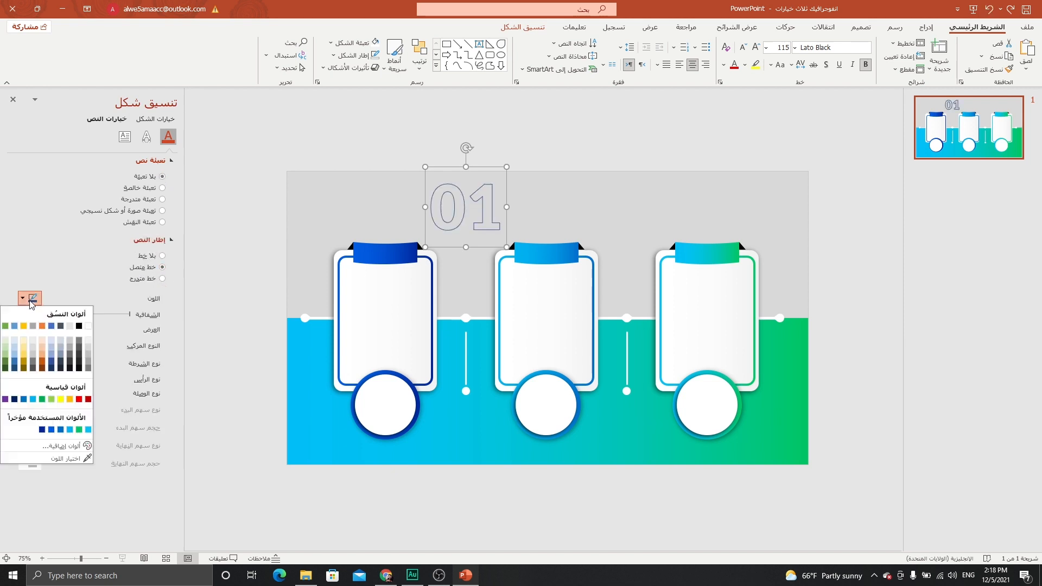
left_click(42, 430)
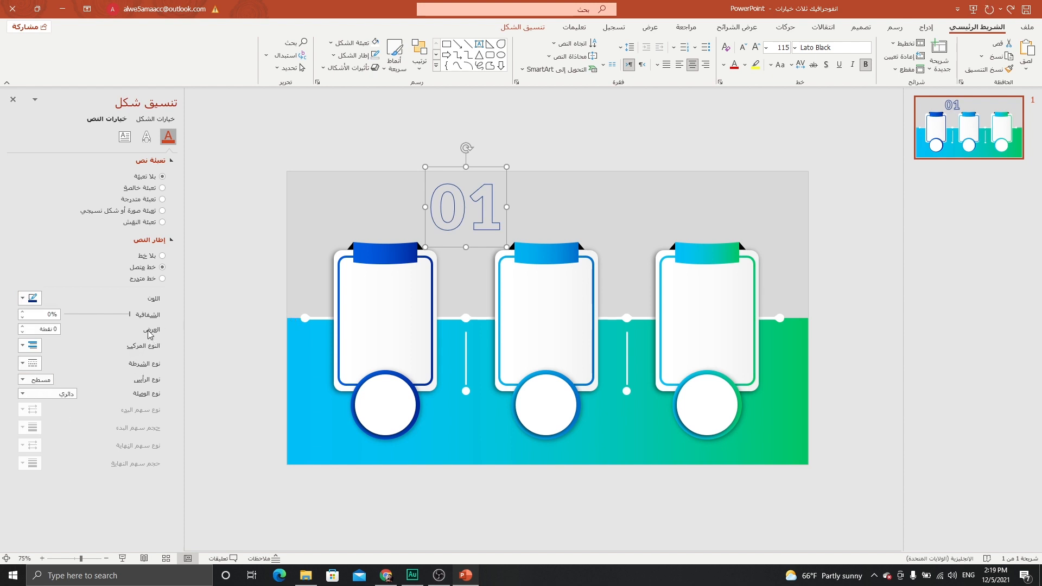
left_click(23, 327)
Step: Move the outlined 01 over the first card's ribbon and send it to the back so the ribbon overlaps it
left_click_drag(492, 167, 412, 190)
left_click(523, 27)
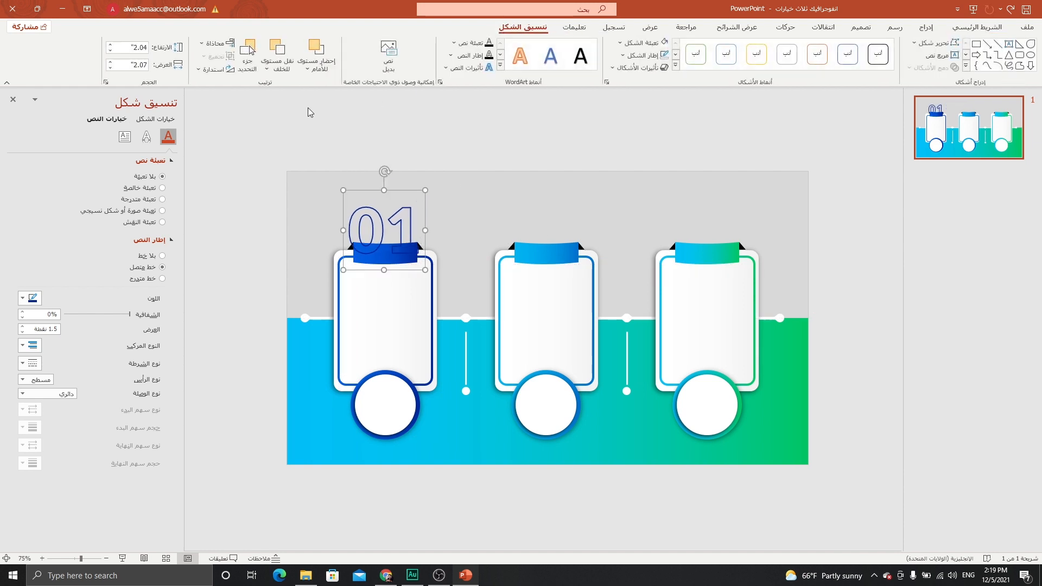
left_click(275, 76)
left_click(279, 107)
left_click_drag(402, 192, 402, 190)
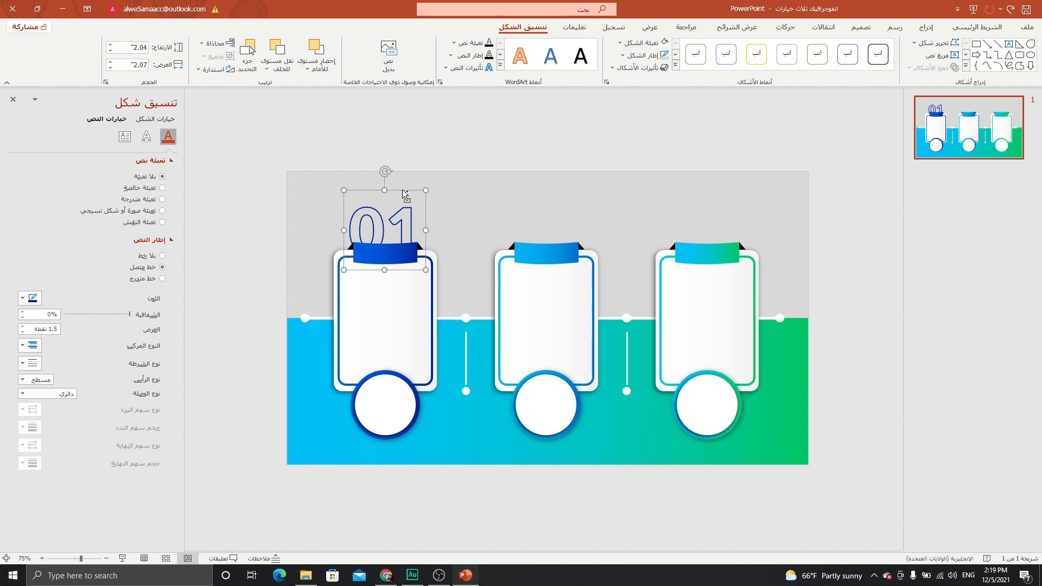
Step: Copy the outlined number to the second card, change it to 02, and send it behind the ribbon
left_click_drag(405, 186, 570, 206)
double_click(564, 221)
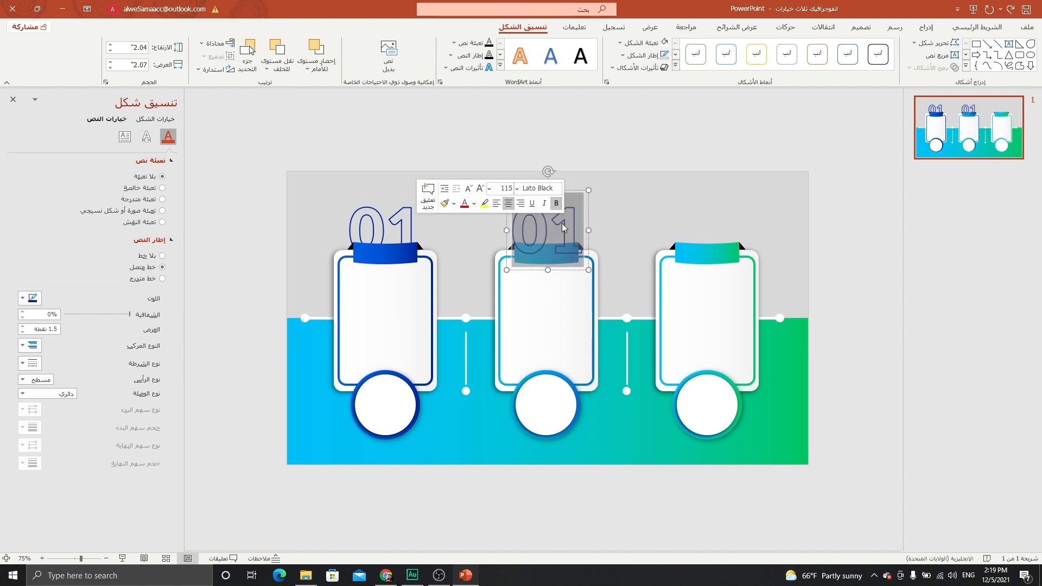
type("02")
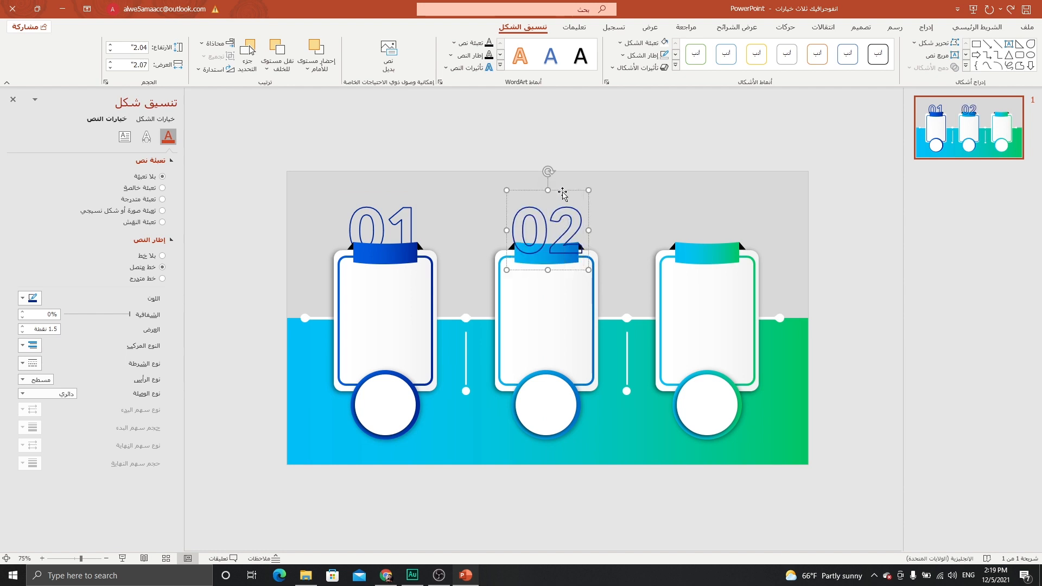
left_click(274, 67)
left_click(273, 100)
Step: Copy the outlined number to the third card, change it to 03, and send it behind the ribbon
left_click_drag(568, 189, 727, 192)
double_click(719, 227)
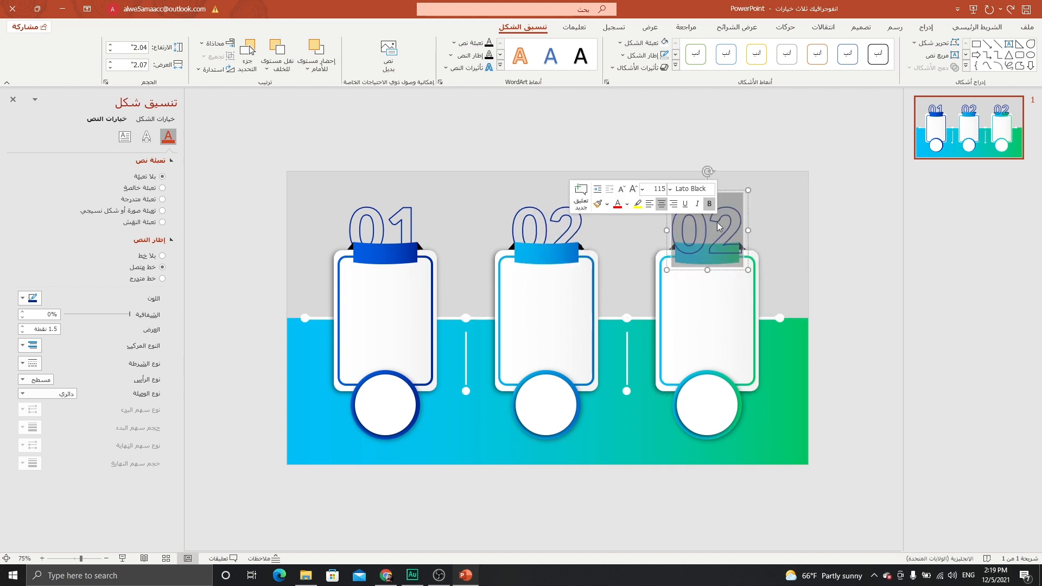
type("03")
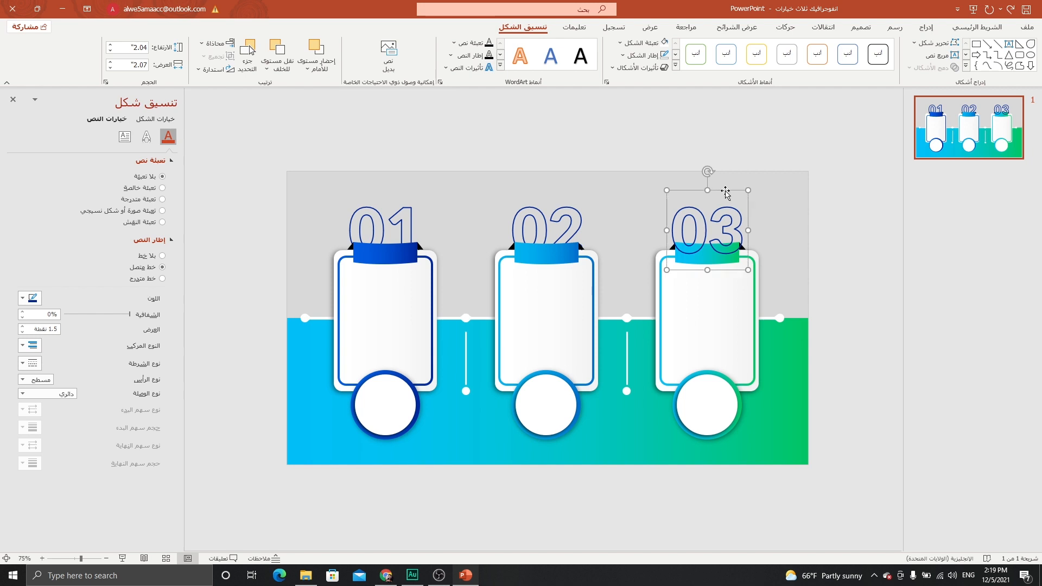
left_click(277, 69)
left_click(274, 106)
left_click(464, 167)
Step: Insert three icons from the icon library: people with a rising arrow, a target with an arrow, and a stack of books
scroll(482, 226, "up", 2)
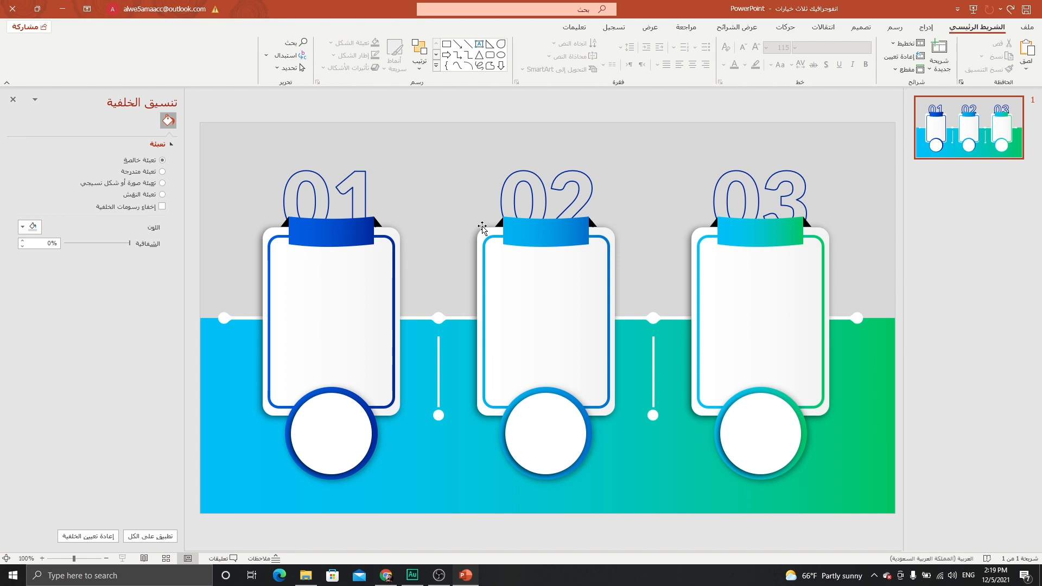
left_click(925, 26)
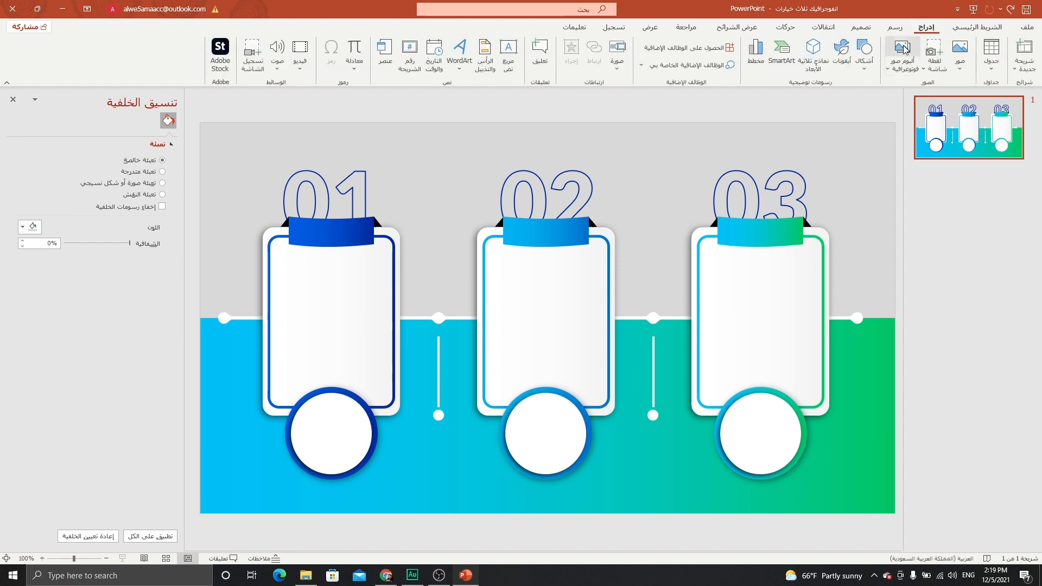
left_click(843, 60)
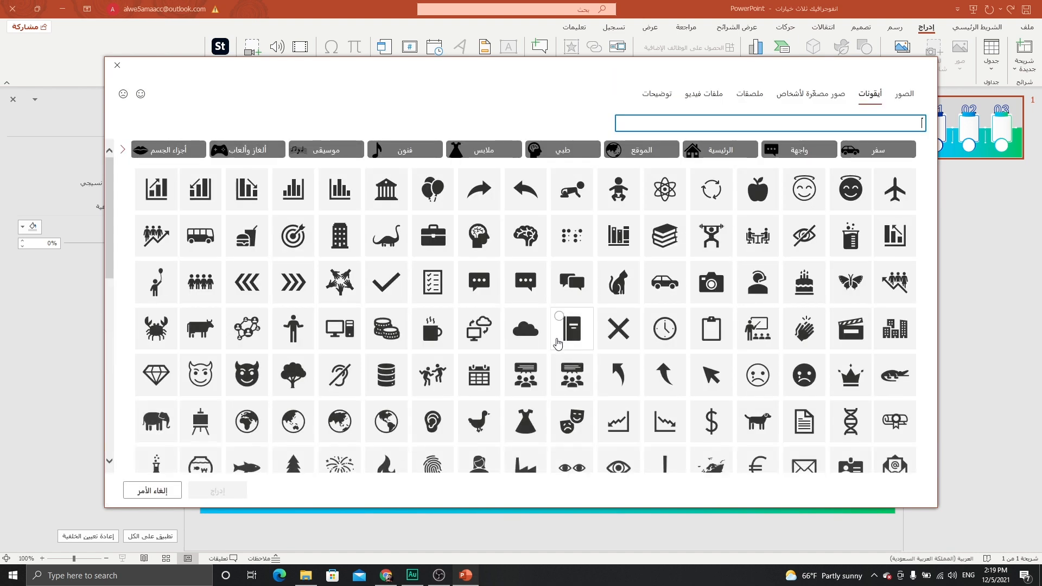
left_click(147, 244)
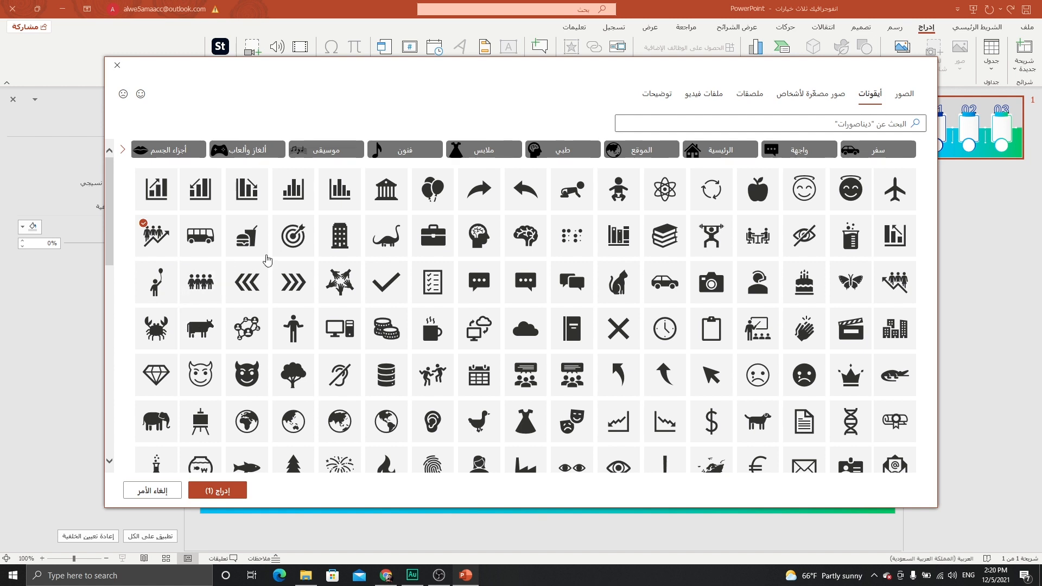
left_click(293, 235)
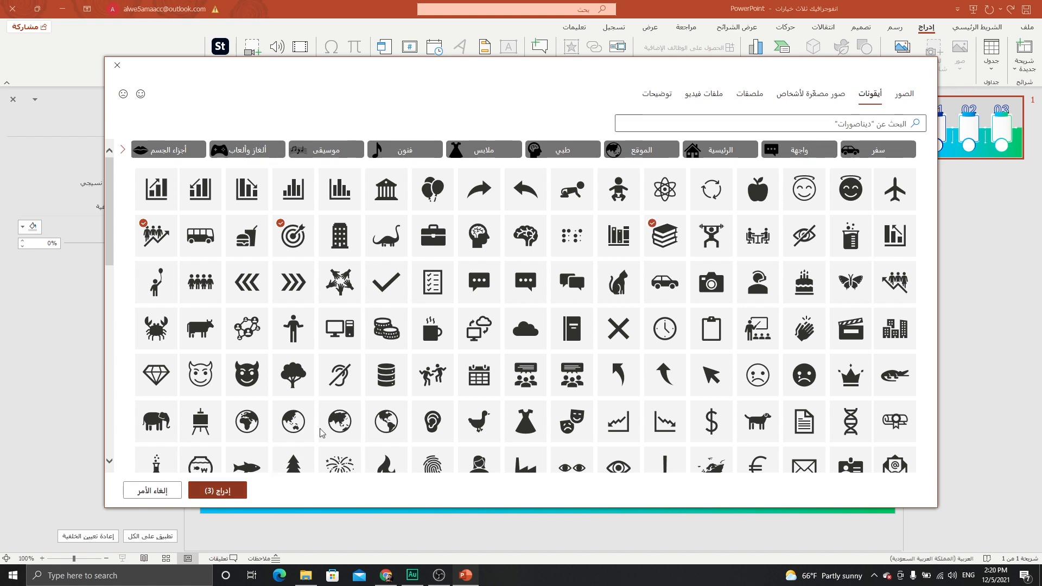
left_click(230, 491)
Step: Place the books icon in the first card's circle, the target in the second and the people with rising arrow in the third
left_click(461, 282)
left_click_drag(454, 229, 757, 428)
left_click_drag(465, 204, 545, 428)
left_click_drag(422, 216, 314, 432)
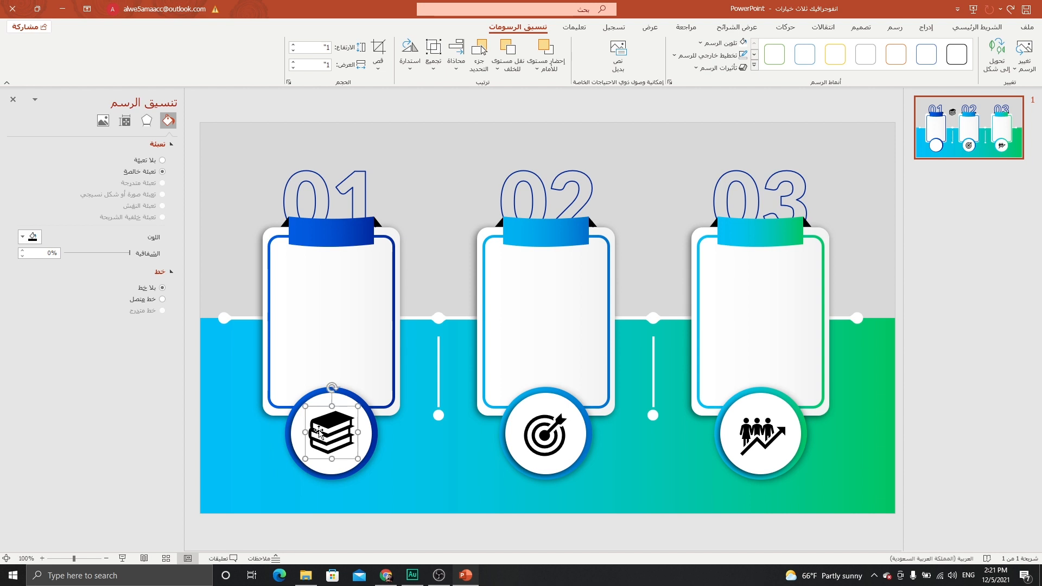
left_click(424, 171)
Step: Add black WordArt reading "your text here" over the upper part of the first card, just below its ribbon
left_click(925, 27)
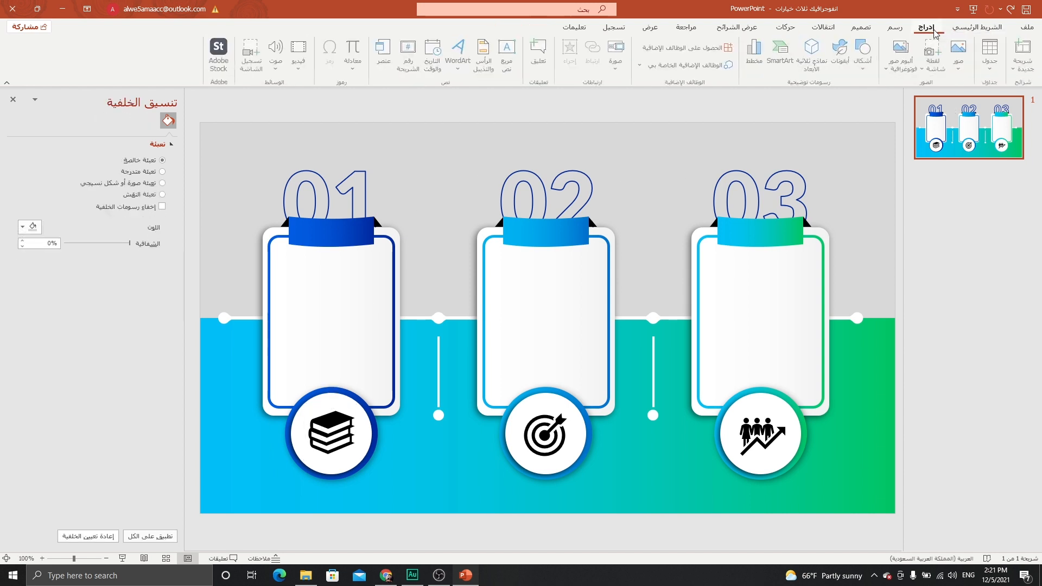
left_click(460, 71)
left_click(457, 98)
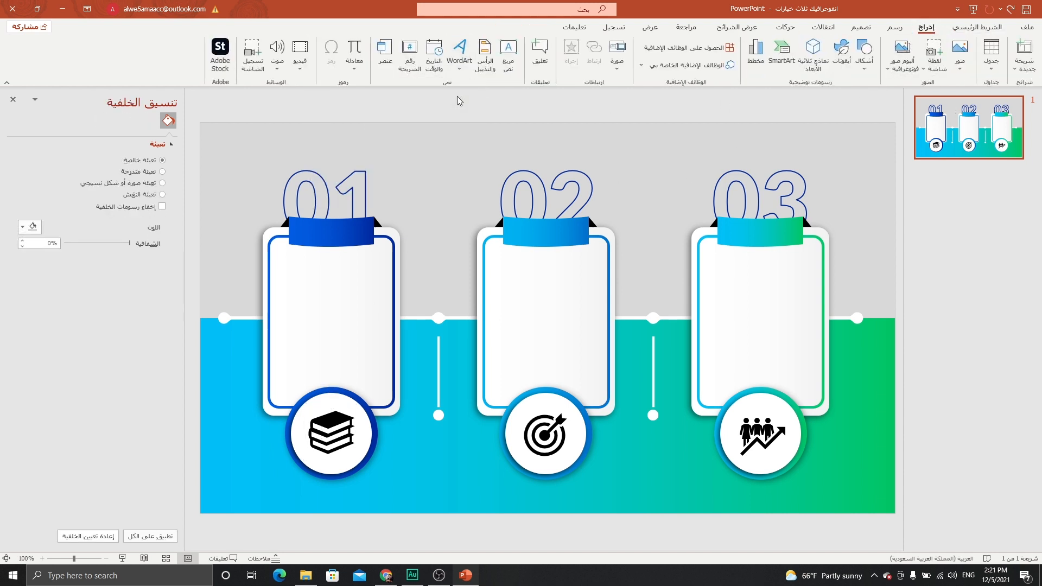
left_click_drag(518, 311, 335, 244)
key("ctrl+a")
type("your text here")
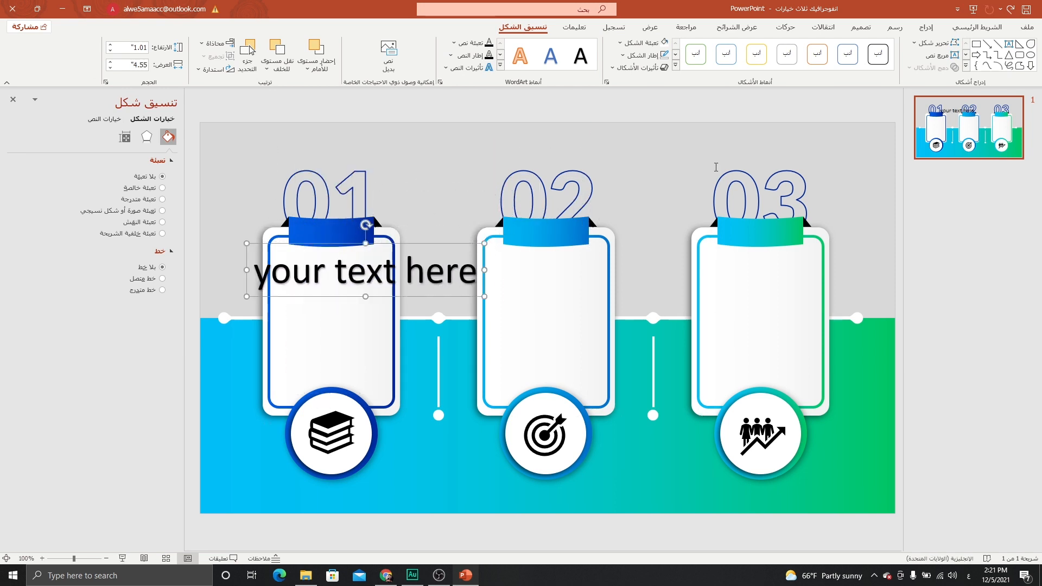
Step: Change the case of the "your text here" WordArt to all uppercase
left_click(971, 29)
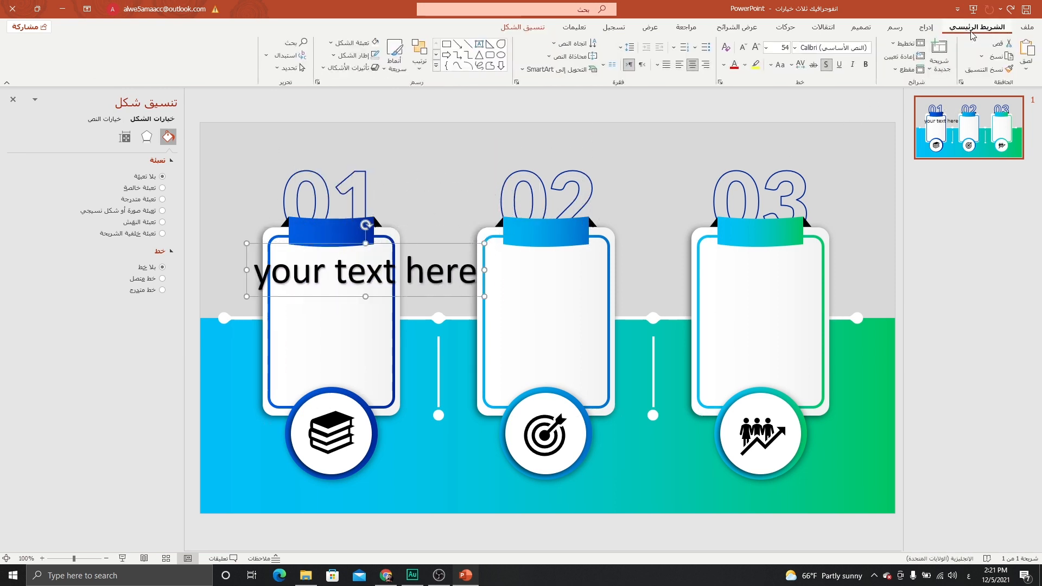
left_click(779, 64)
left_click(762, 110)
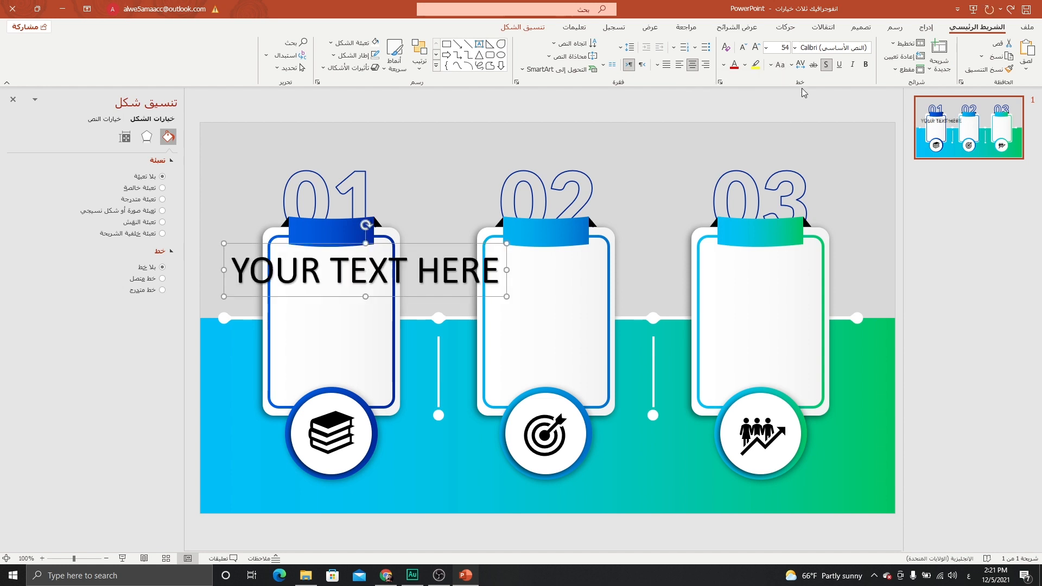